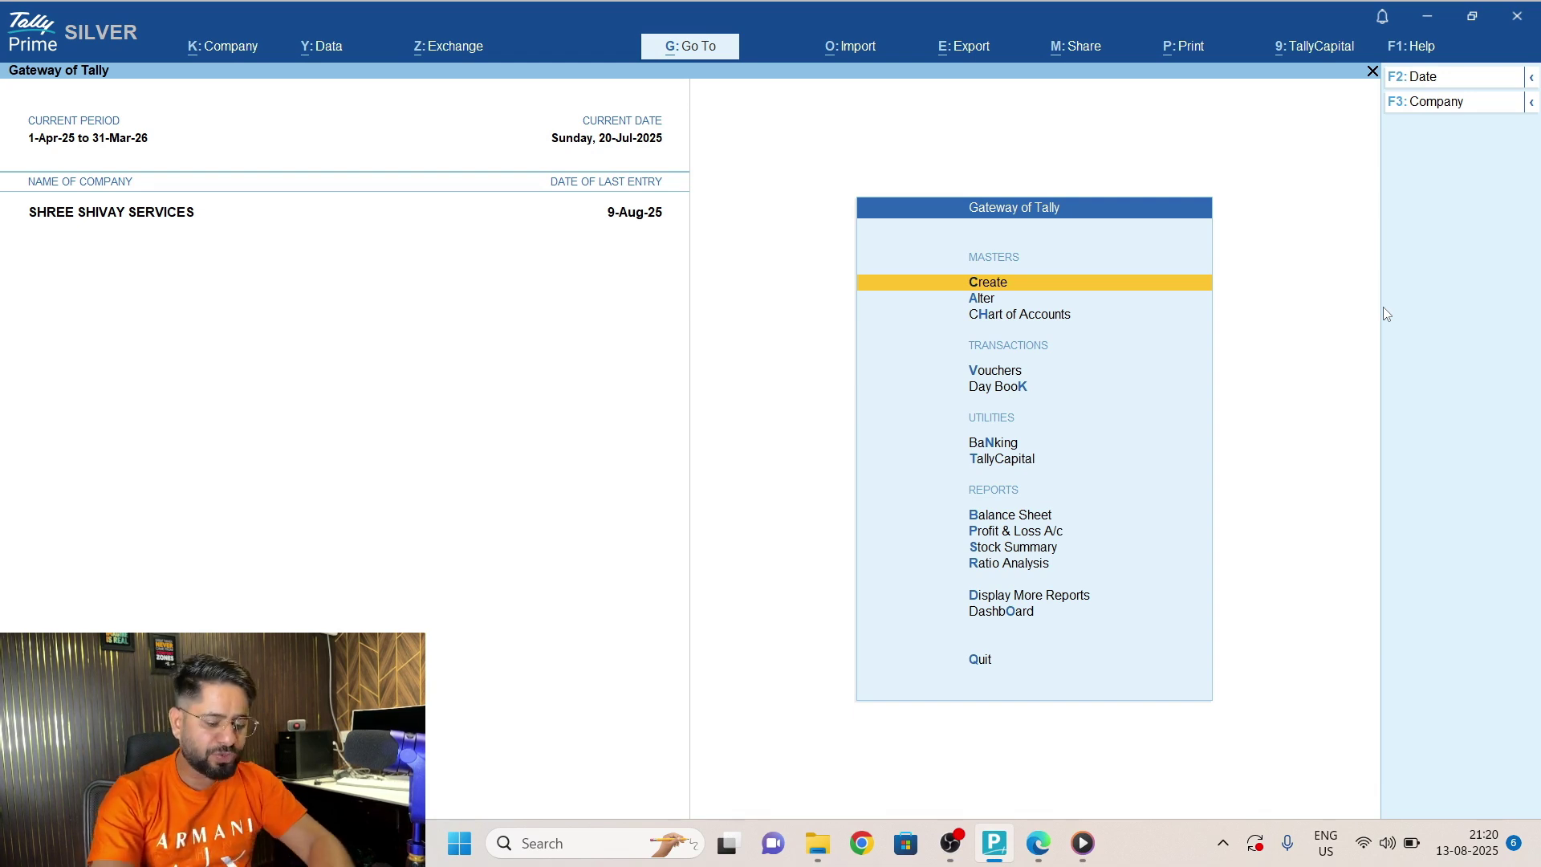
Enable Interest Calculation in the accounting features of the company and save the feature settings.
key("F11")
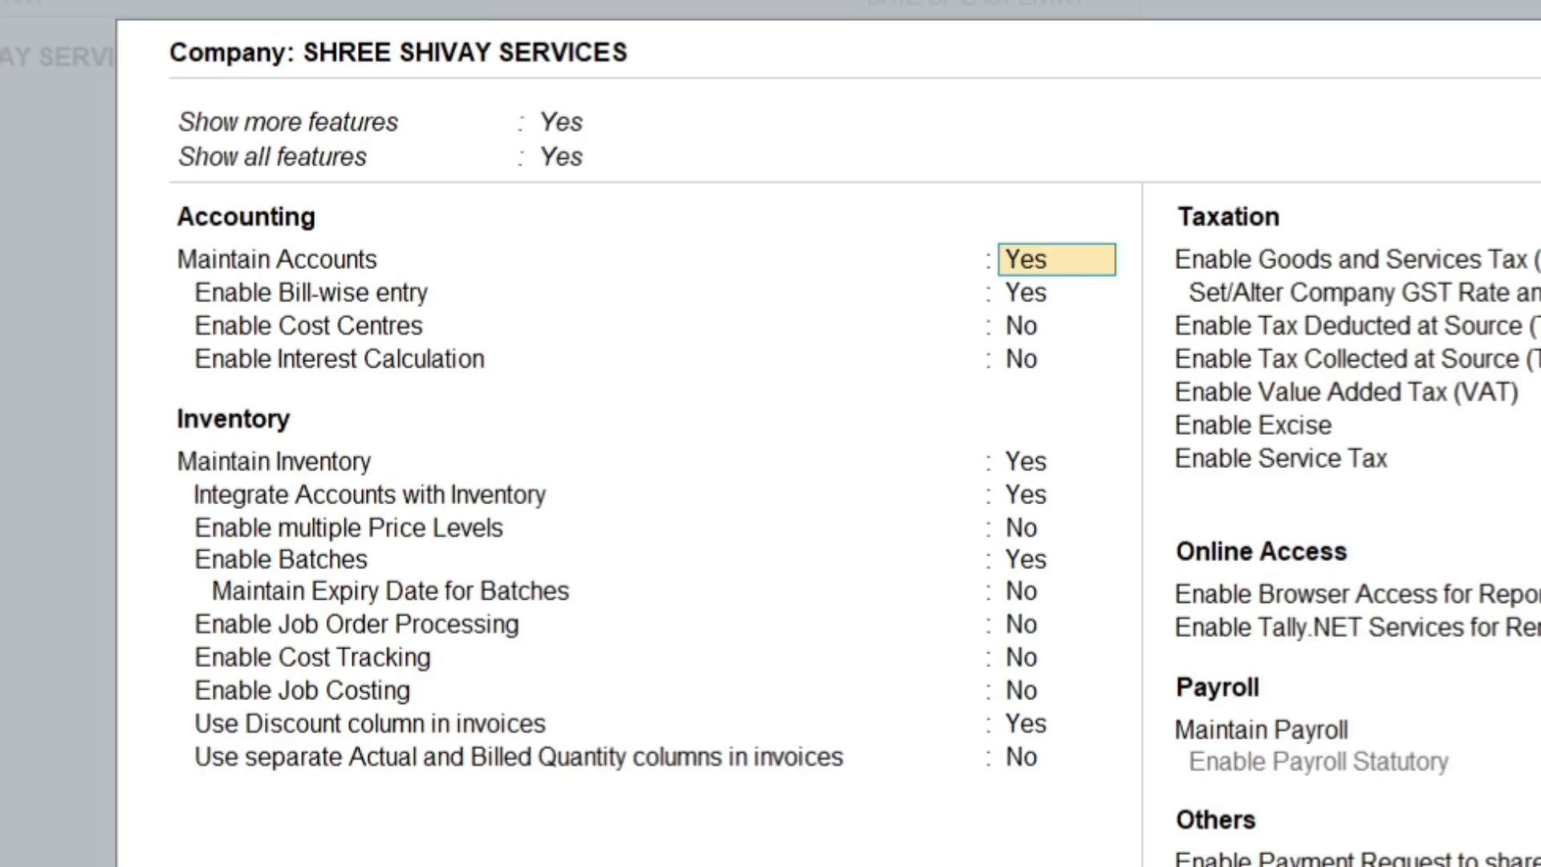
key("Return")
key("Return")
key("Return")
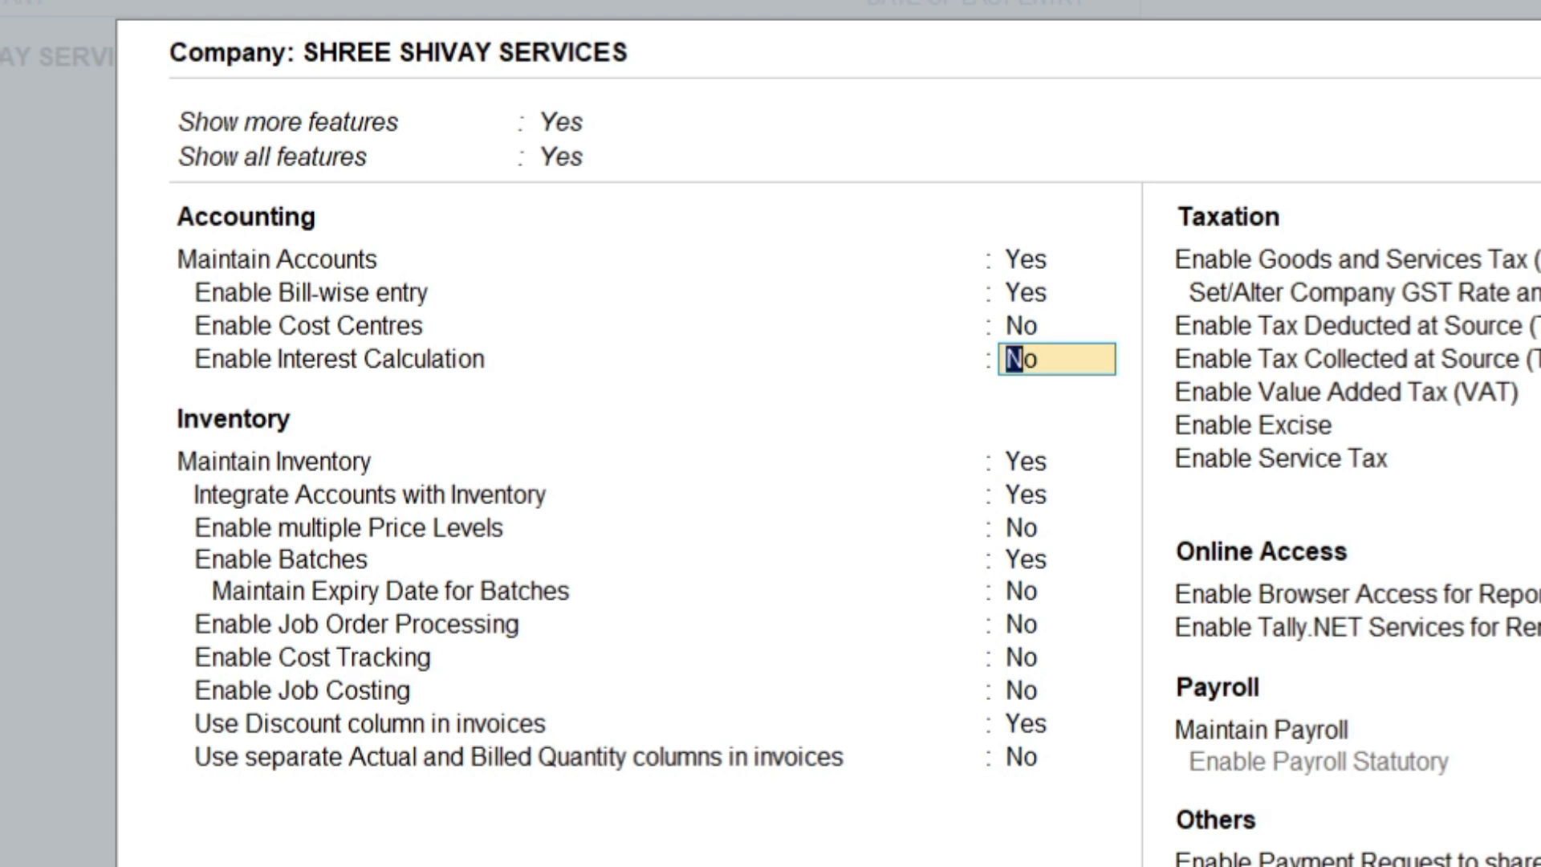
type("y")
key("Return")
key("Return")
key("Return")
key("Return")
key("Return")
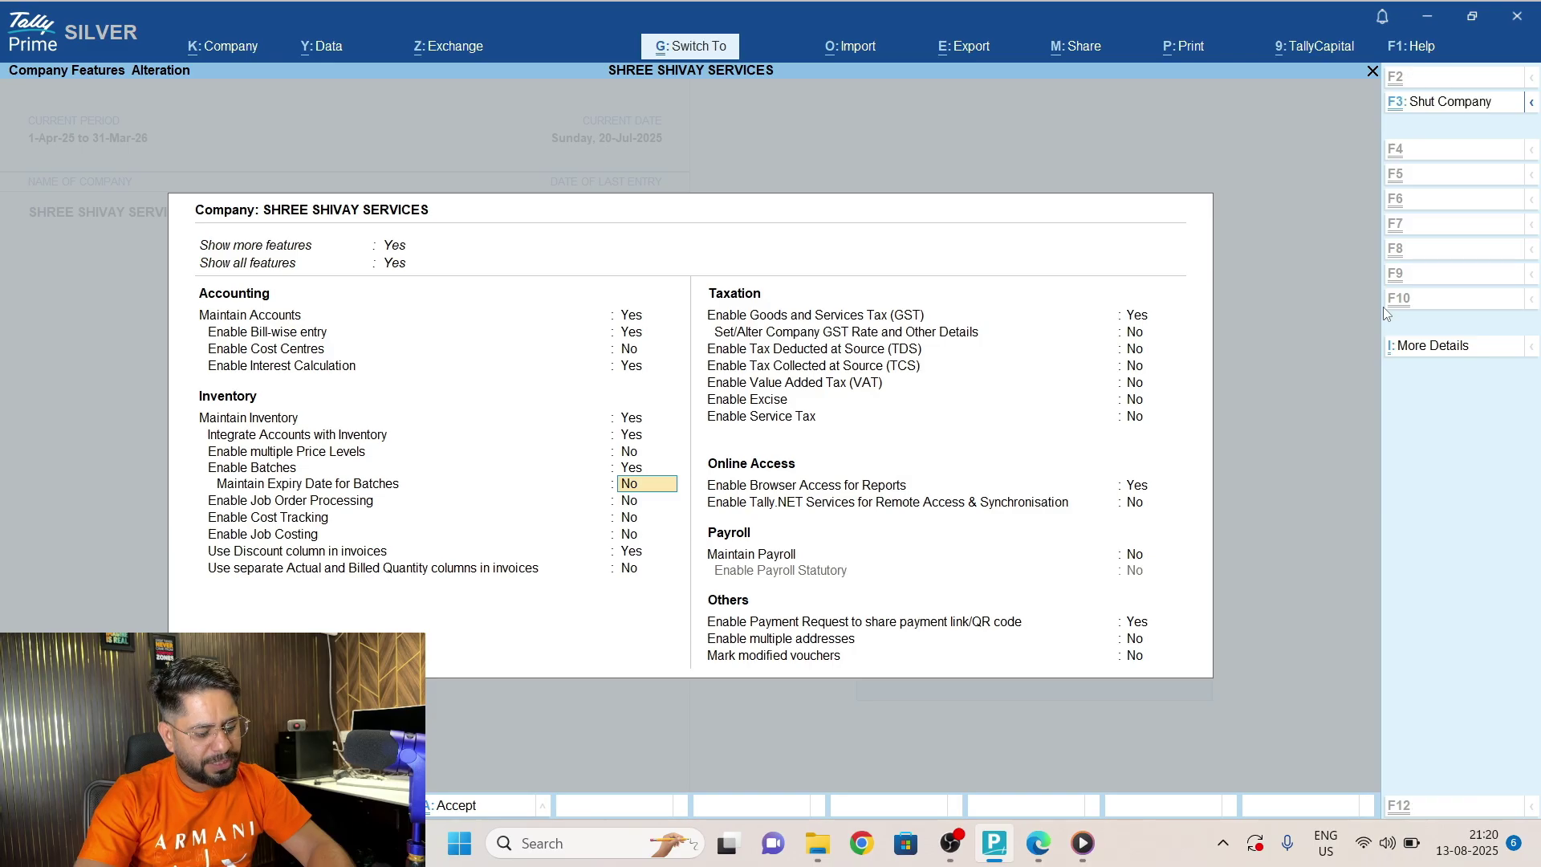
key("ctrl+a")
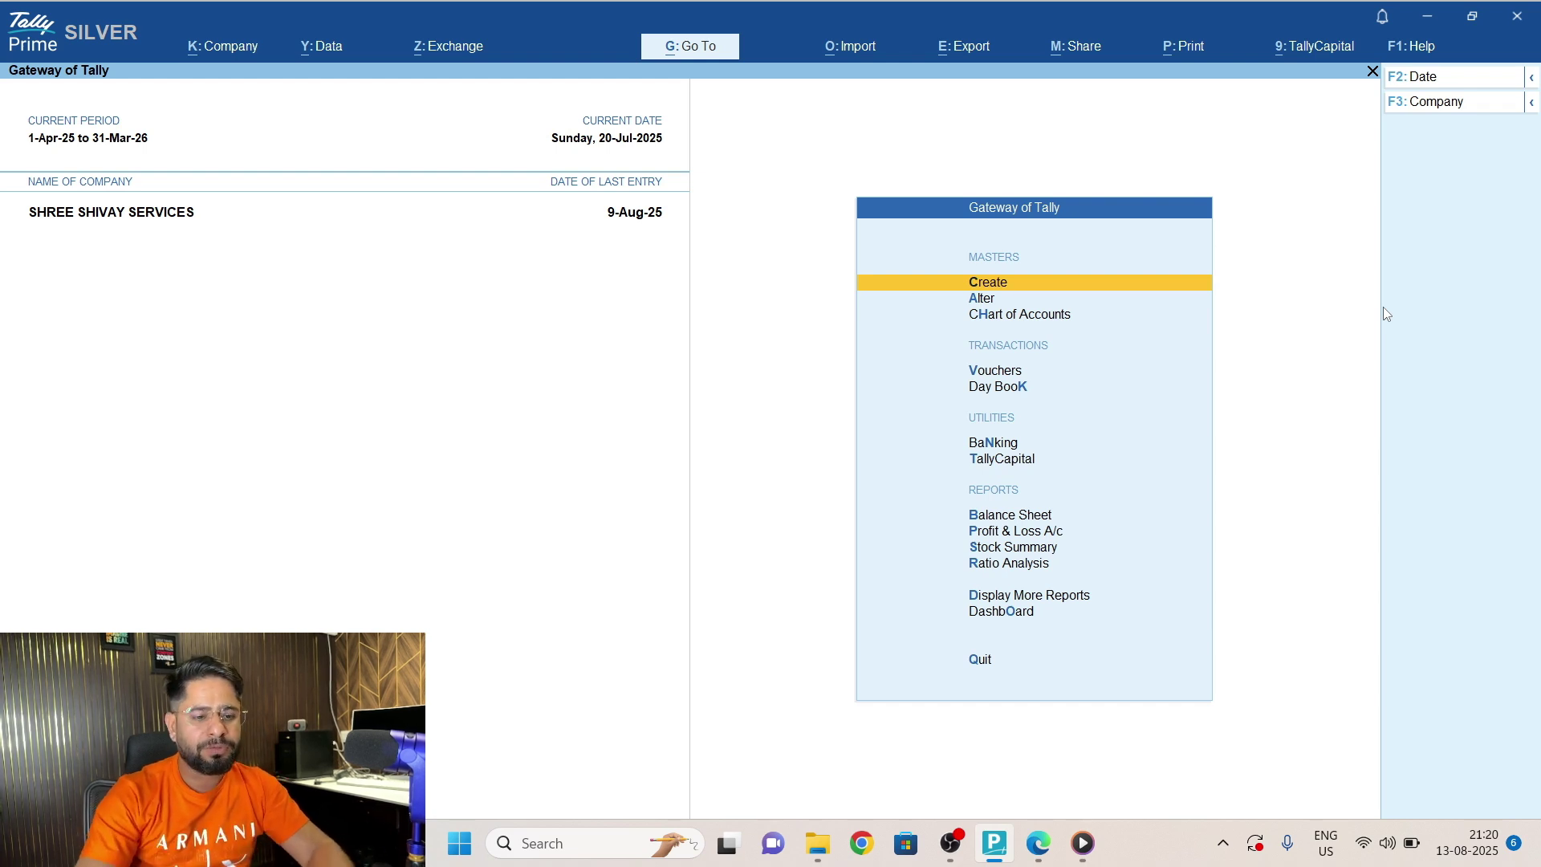
Open the PARTNER A CAPITAL AC ledger for alteration and activate its interest calculation.
key("a")
key("Down")
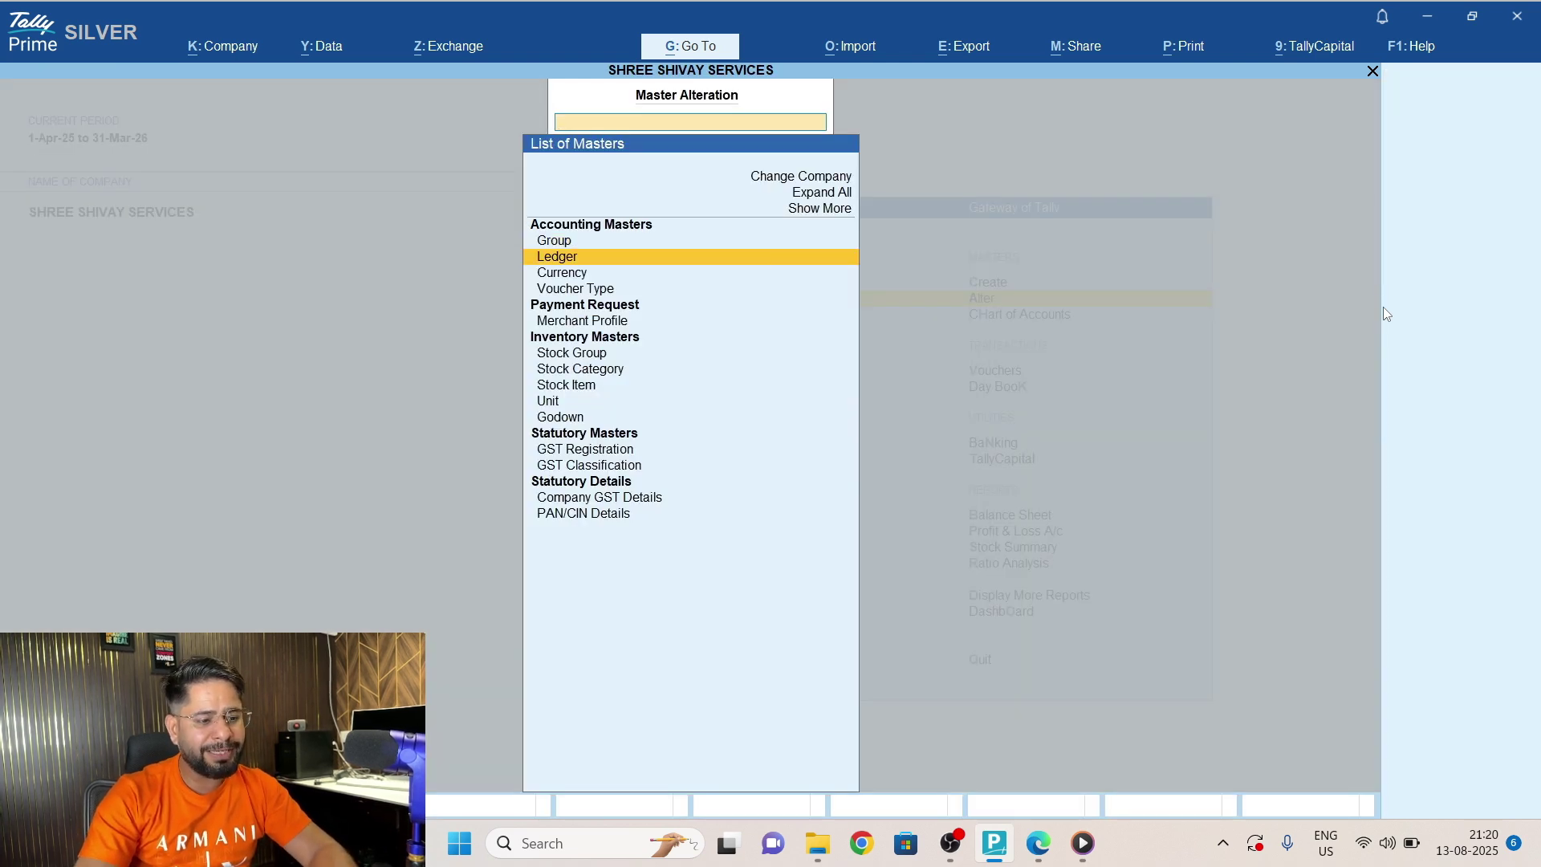
key("Return")
type("Part")
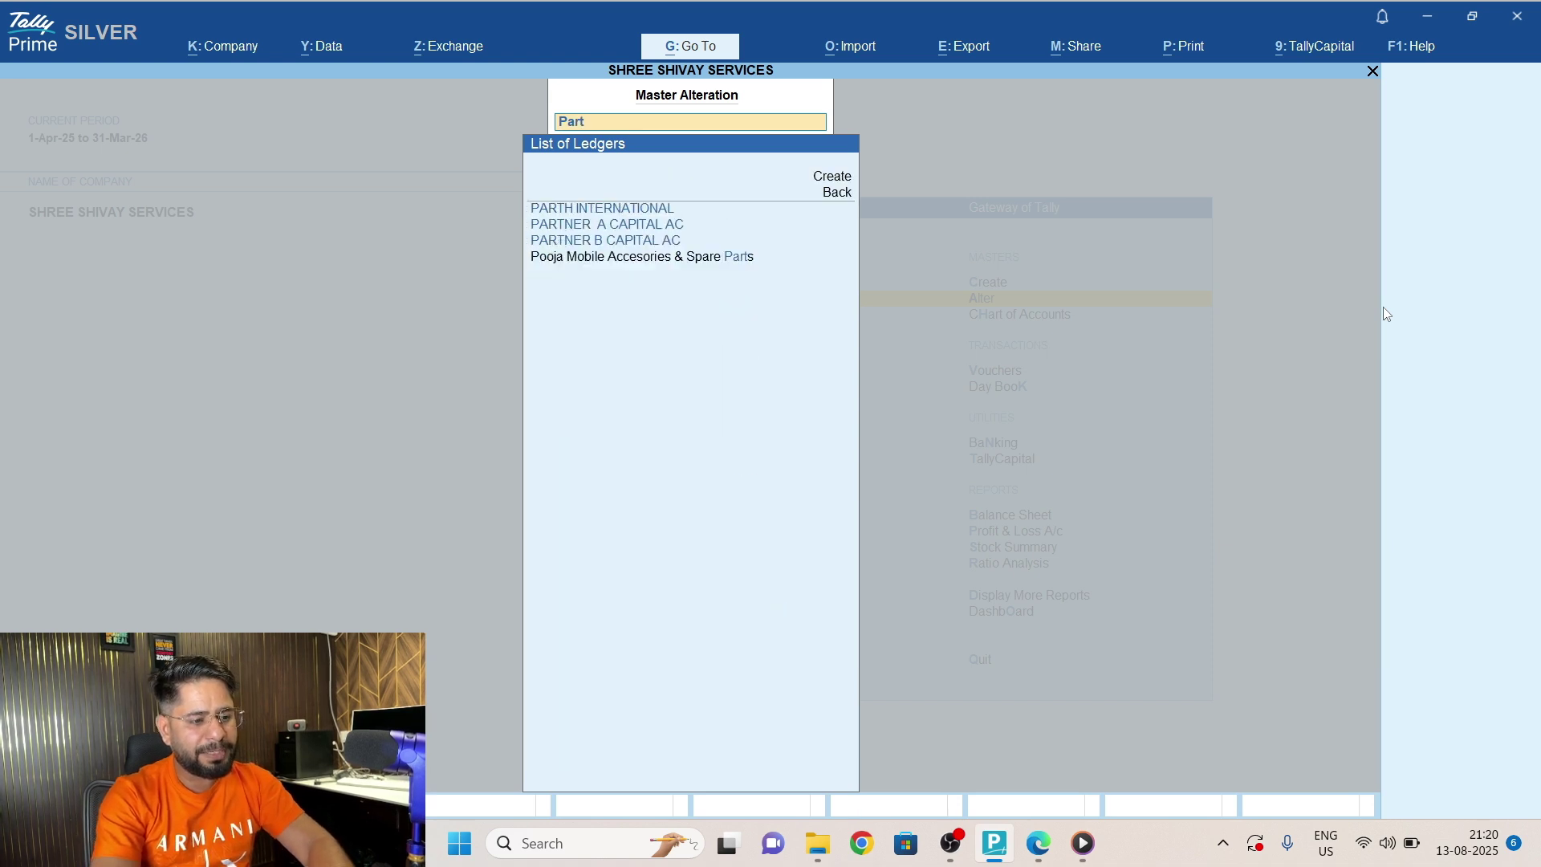
key("Down")
key("Return")
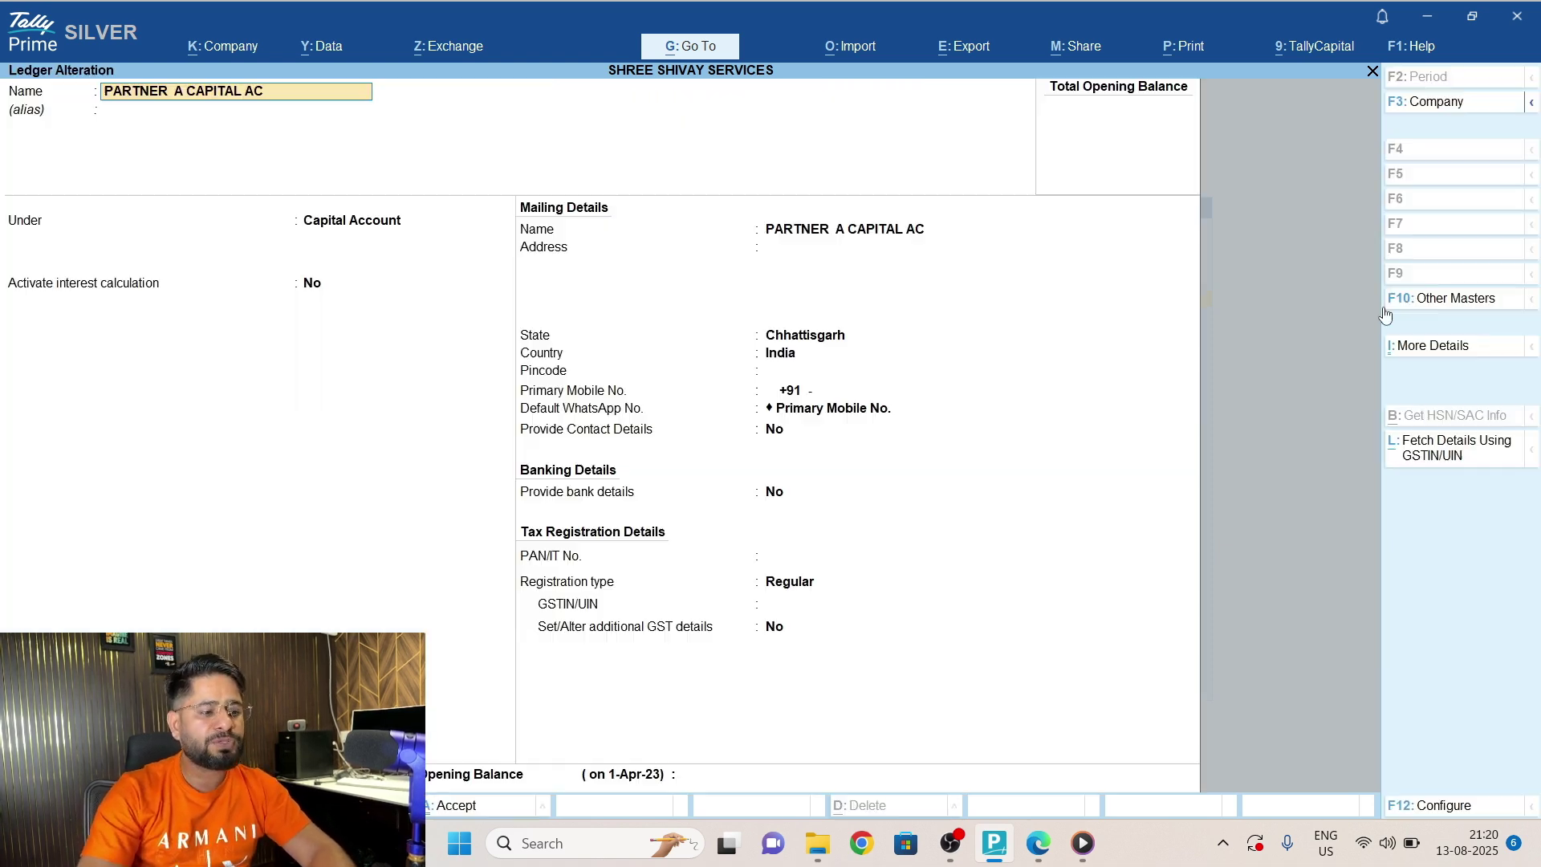
key("Return")
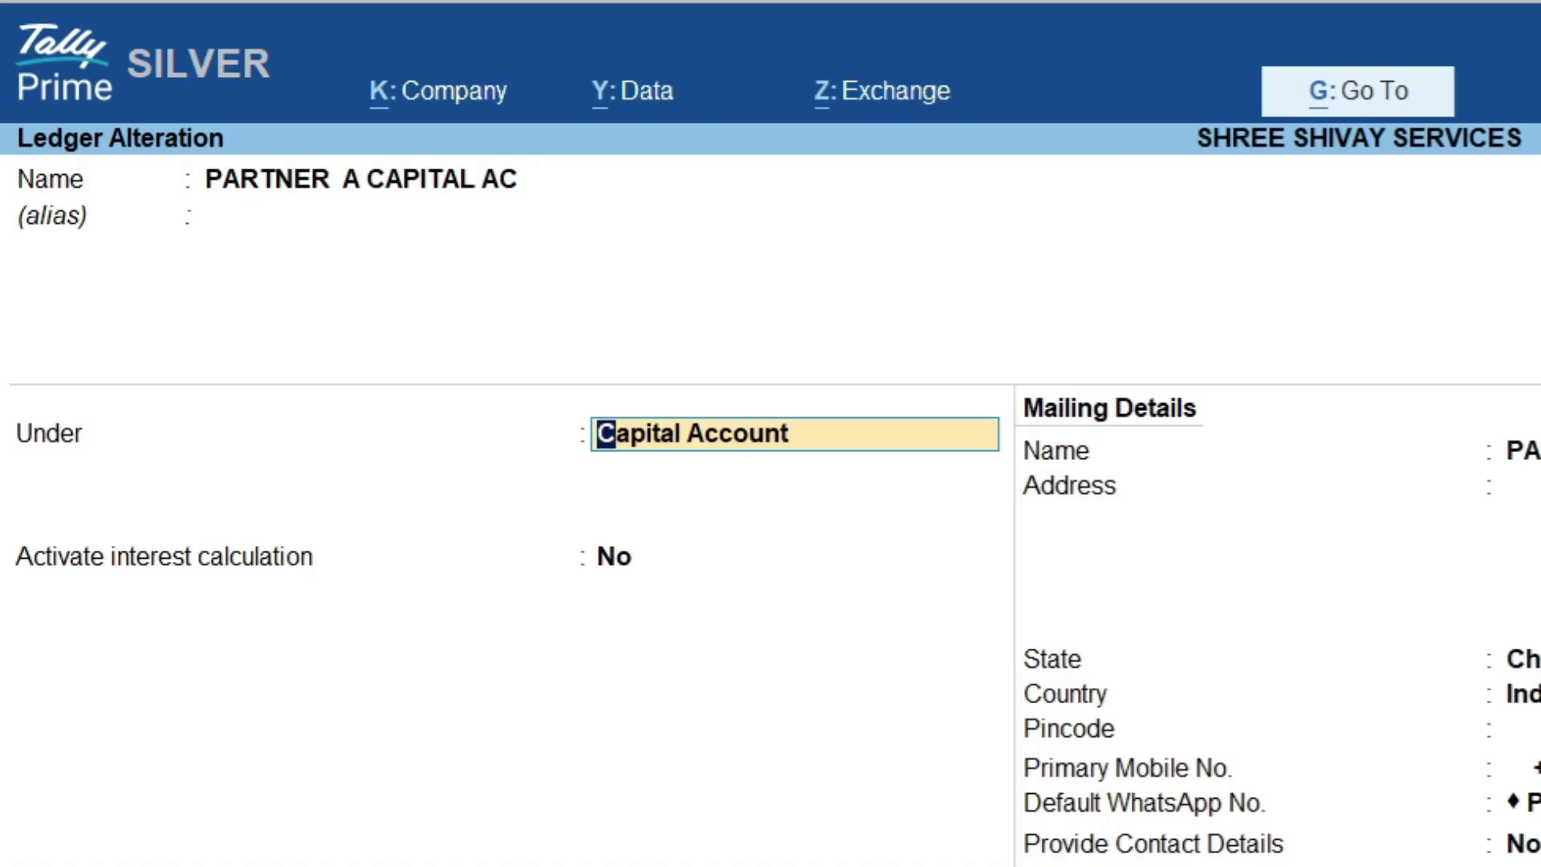
key("Return")
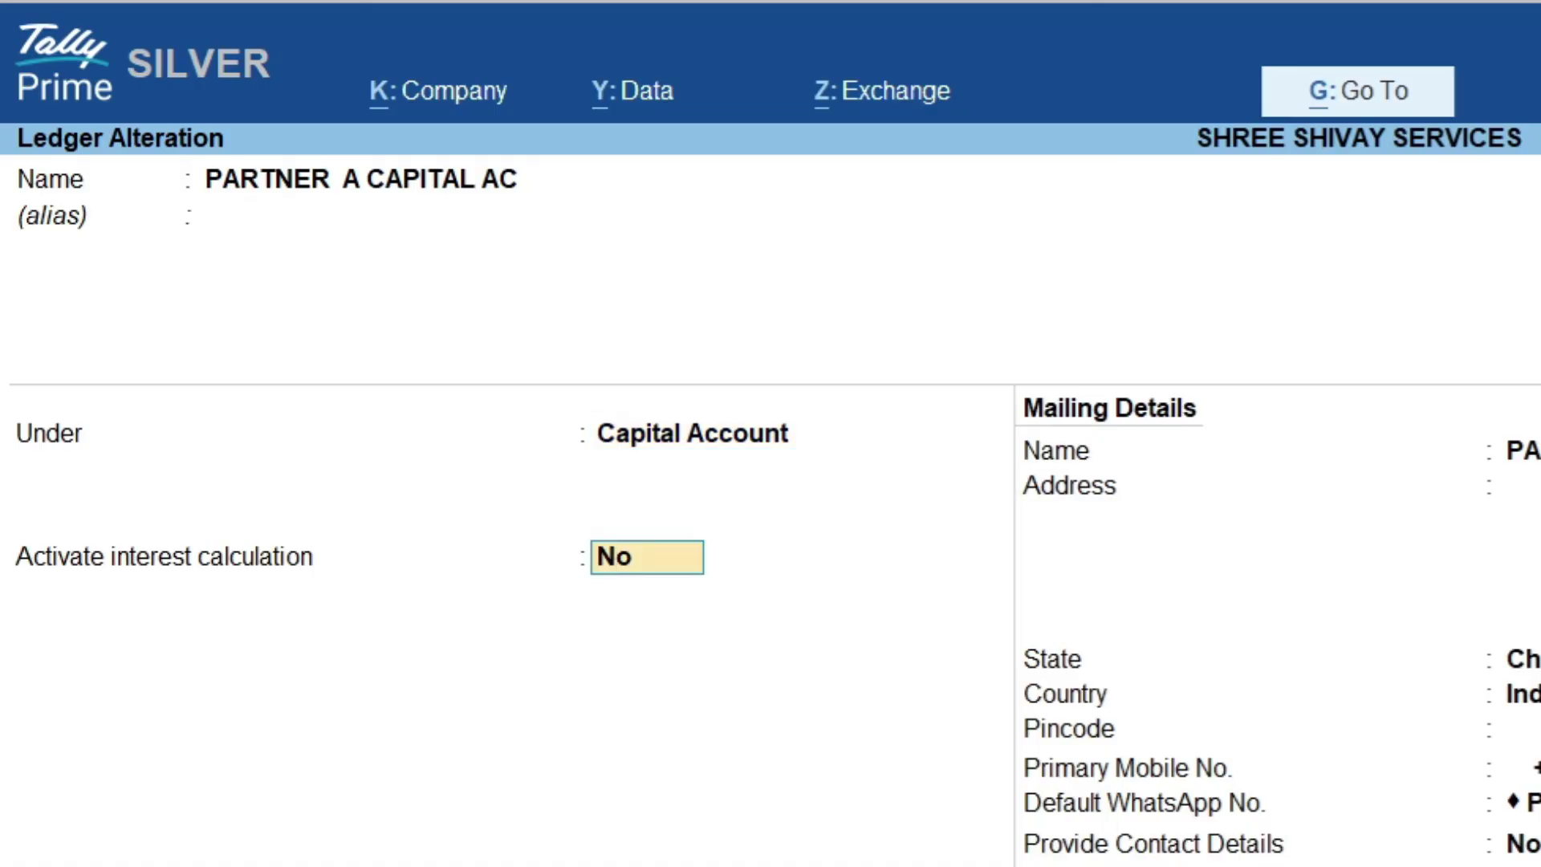
type("y")
key("Return")
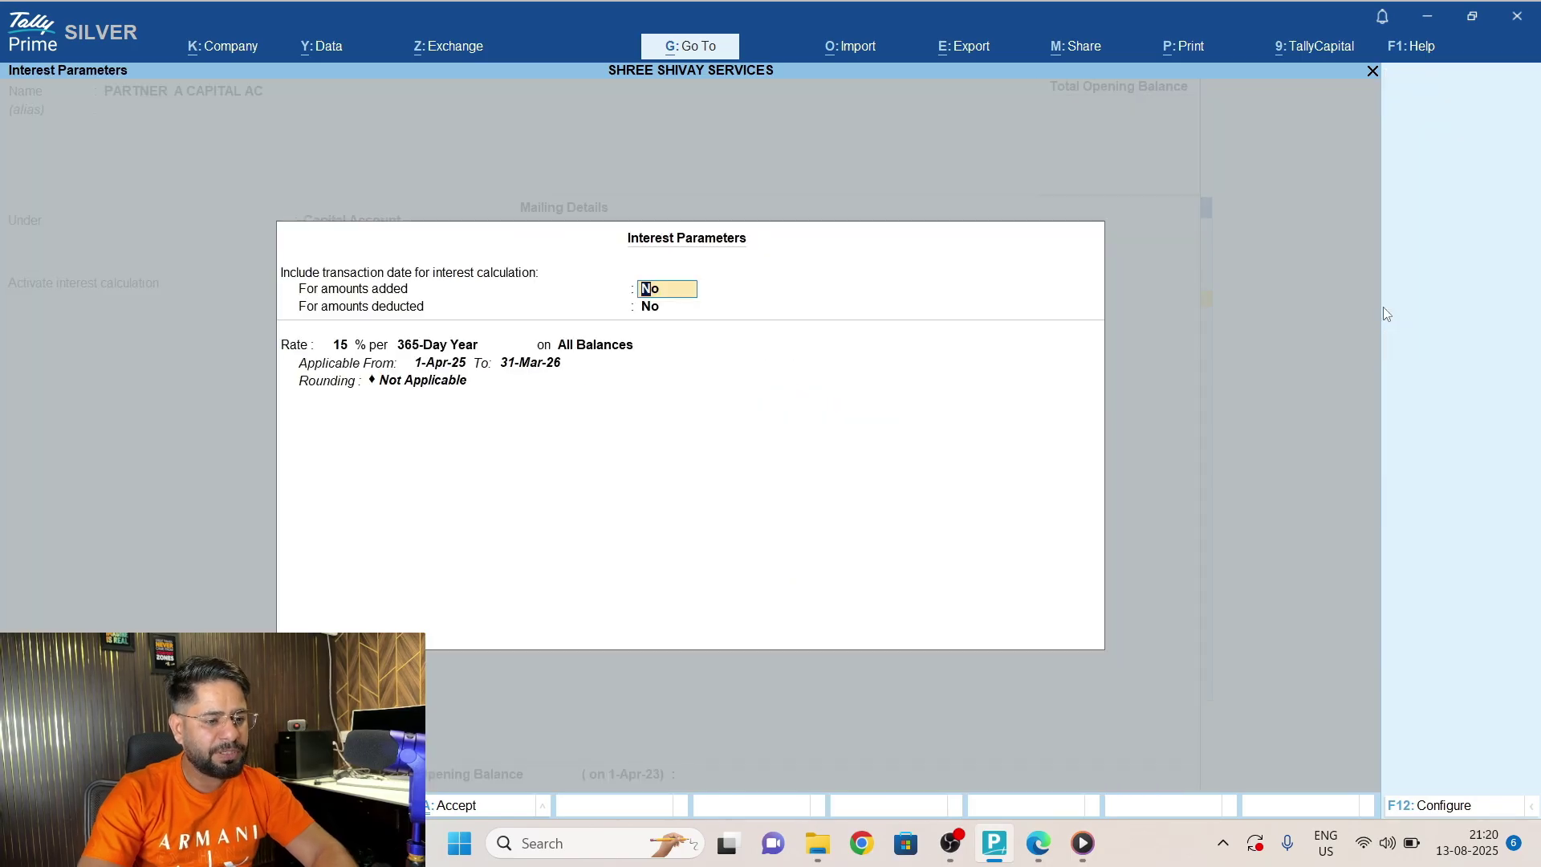
Set Partner A's interest to 18% per 365-Day Year on All Balances, applicable 1-Apr-25 to 31-Mar-26 without rounding, and save the ledger.
key("Return")
key("Return")
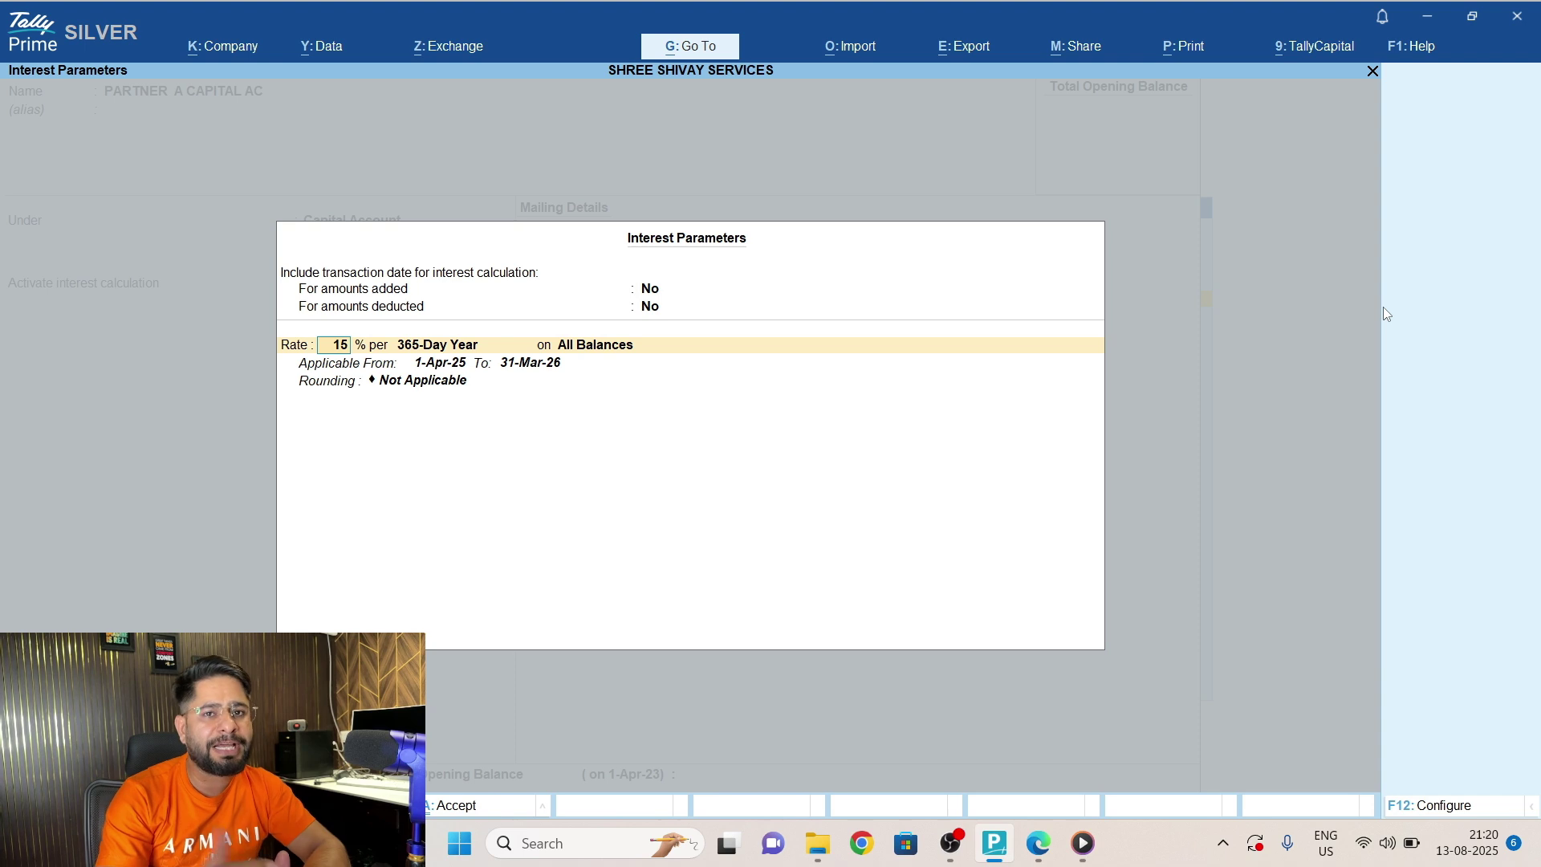
key("BackSpace")
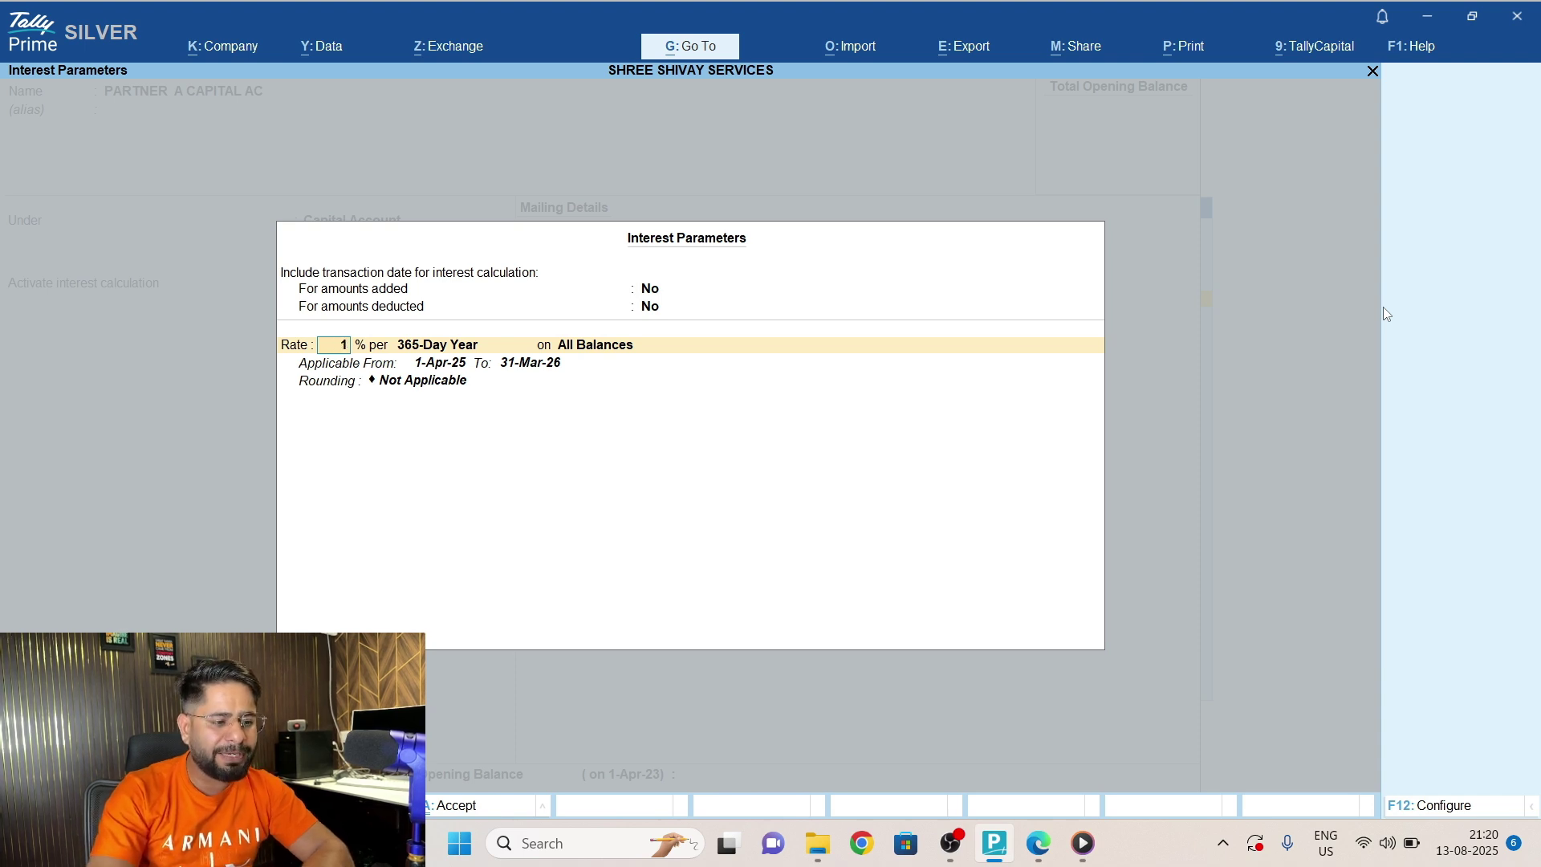
type("8")
key("Return")
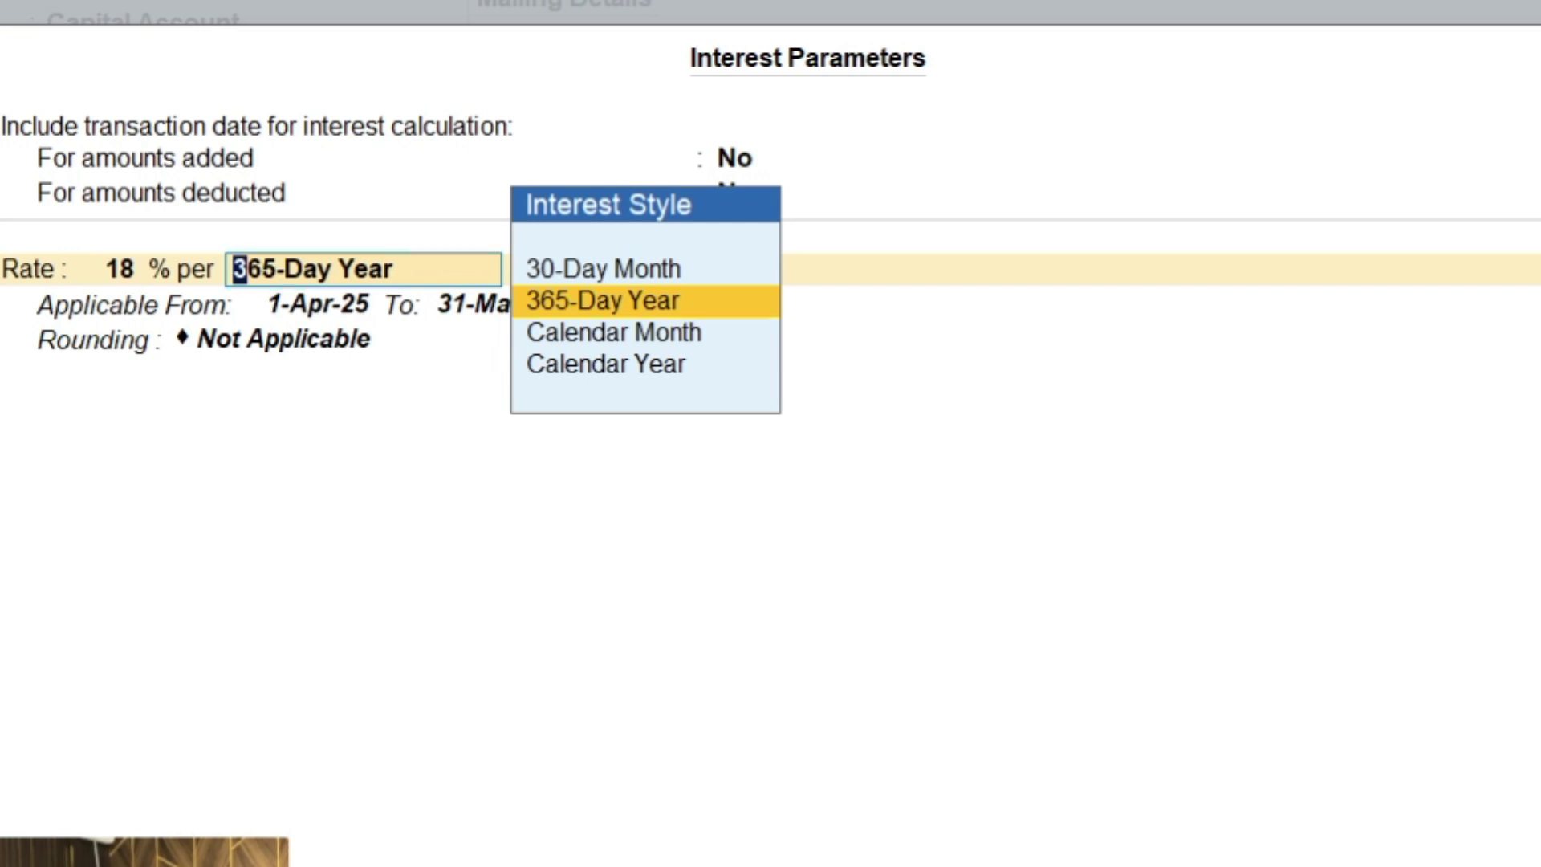
key("Return")
key("Return")
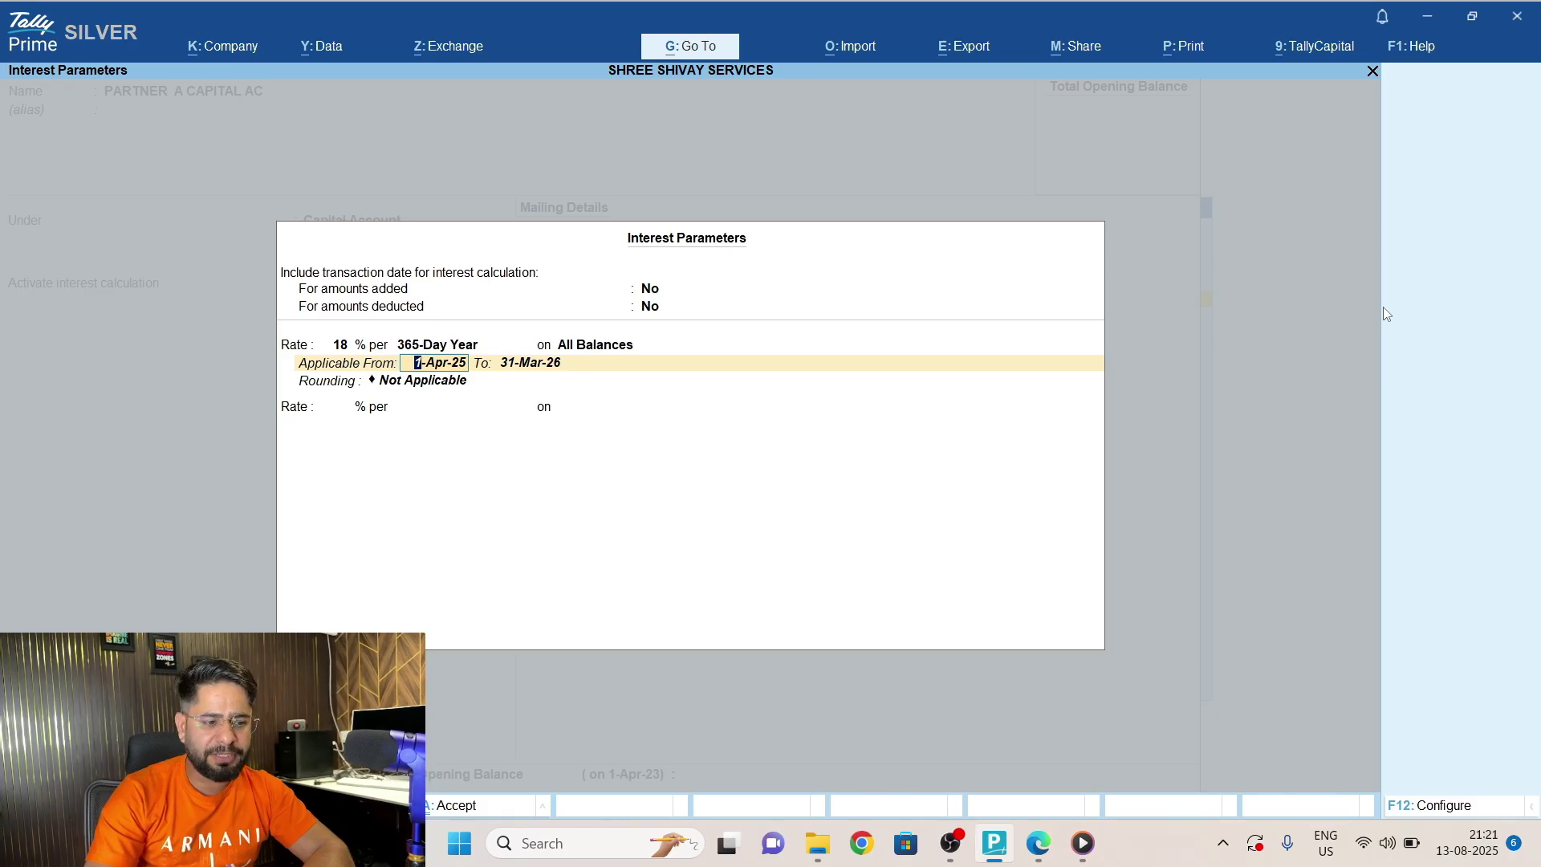
key("Return")
key("Return")
key("Return")
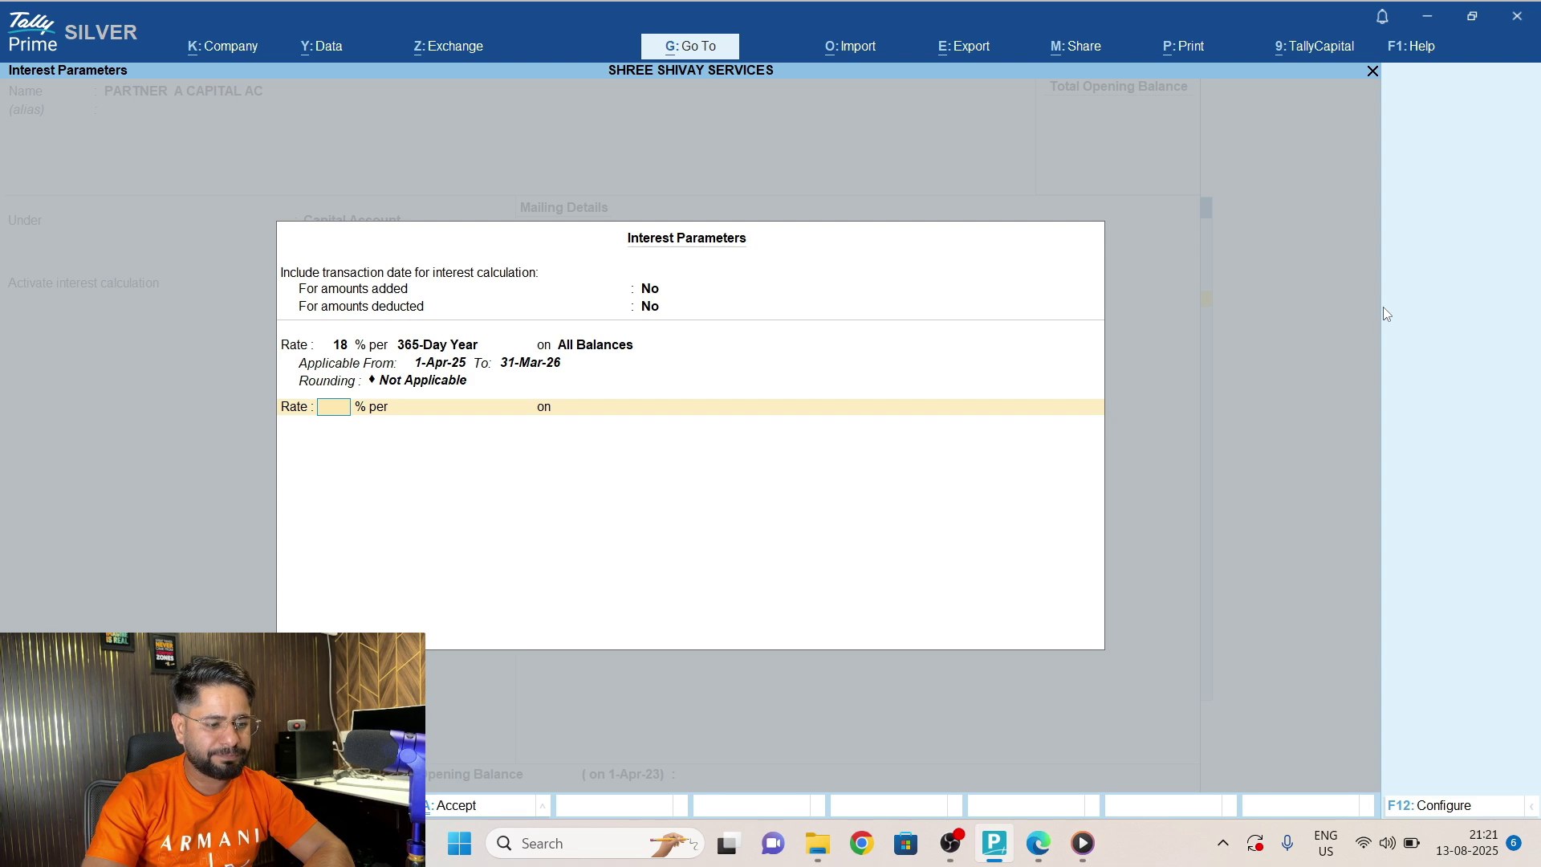
key("Return")
key("Return")
key("ctrl+a")
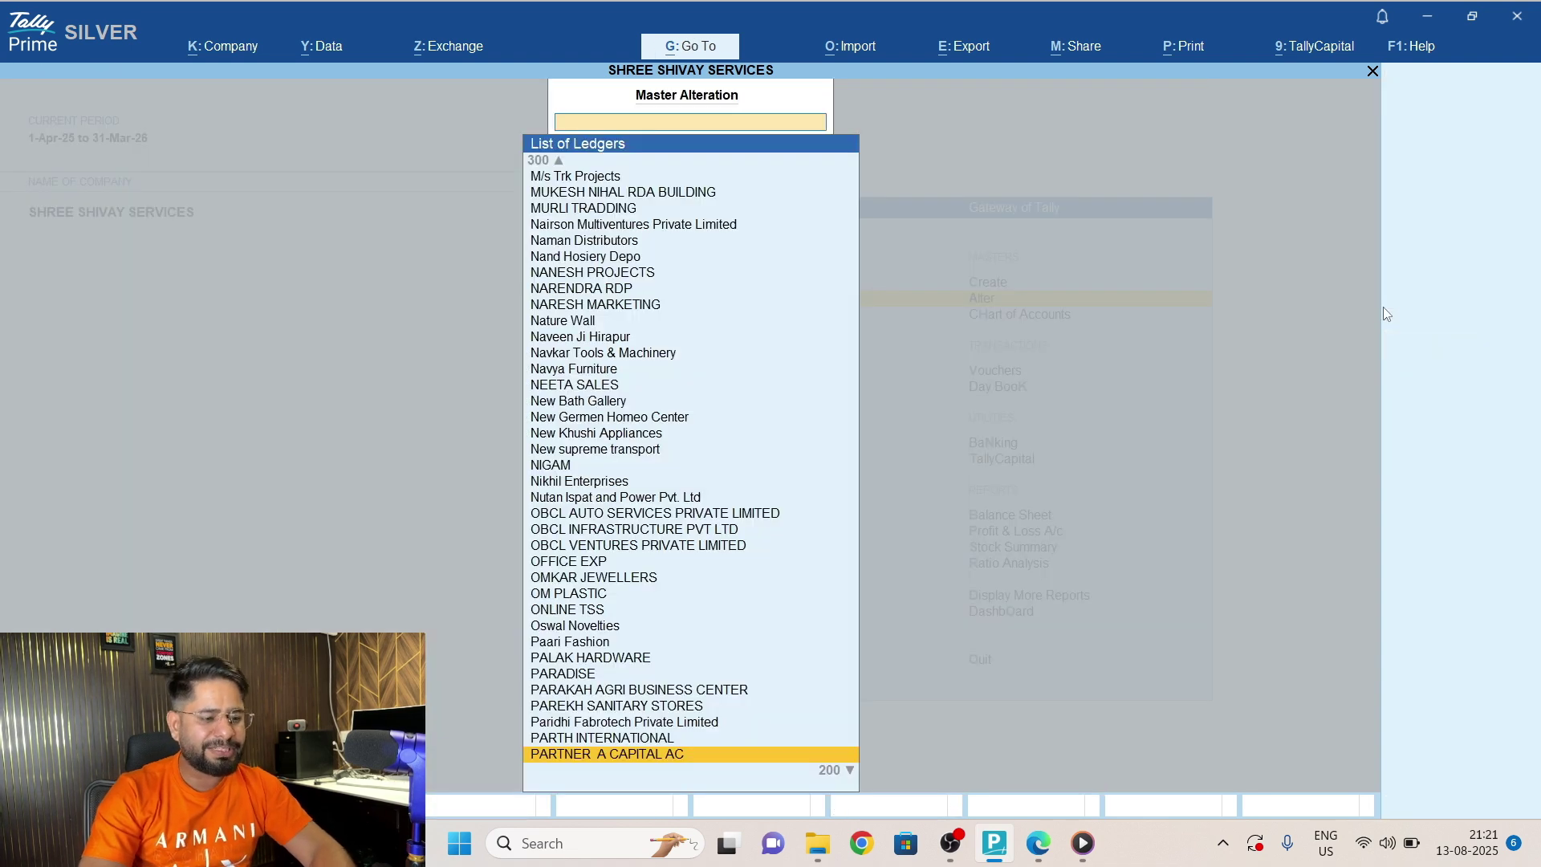
Open the PARTNER B CAPITAL AC ledger for alteration and activate its interest calculation.
type("Part")
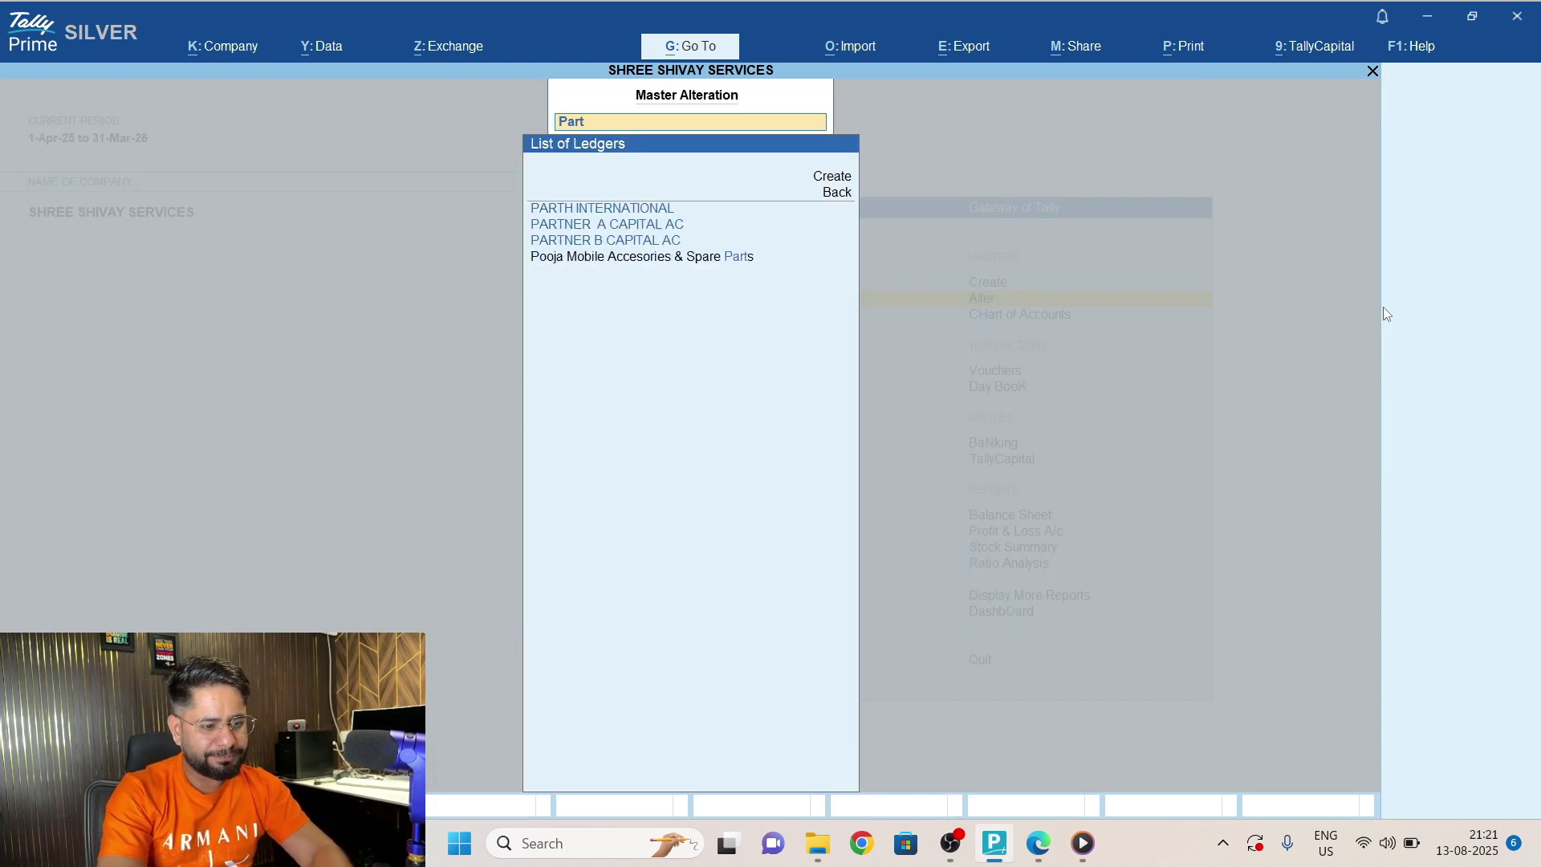
key("Down")
key("Down")
key("Return")
key("Return")
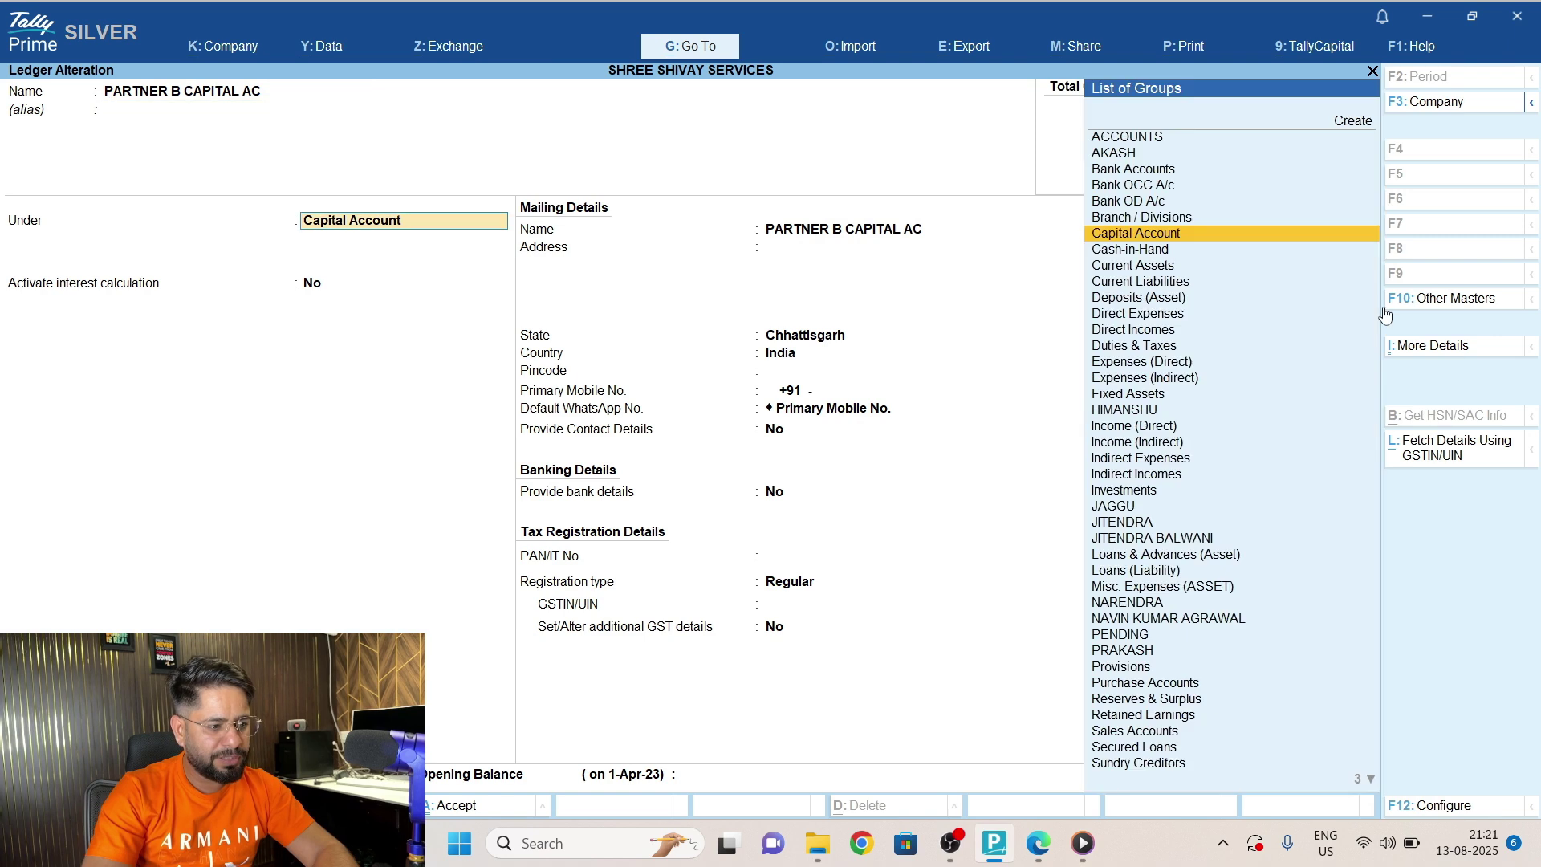
key("Return")
type("y")
key("Return")
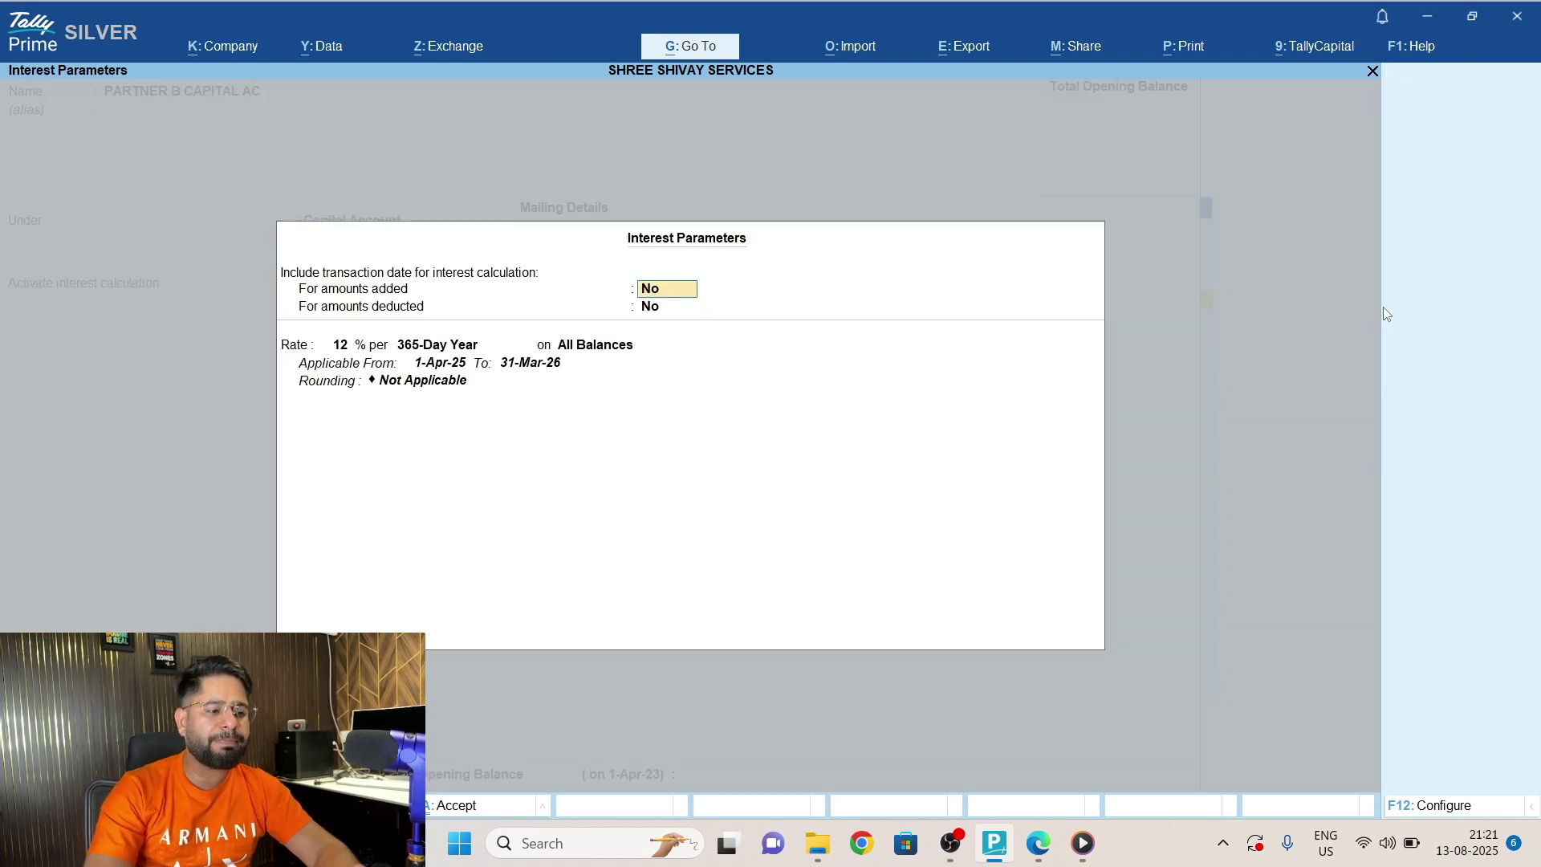
Accept Partner B's interest at 12% per 365-Day Year on All Balances, applicable 1-Apr-25 to 31-Mar-26, and save the ledger.
key("Return")
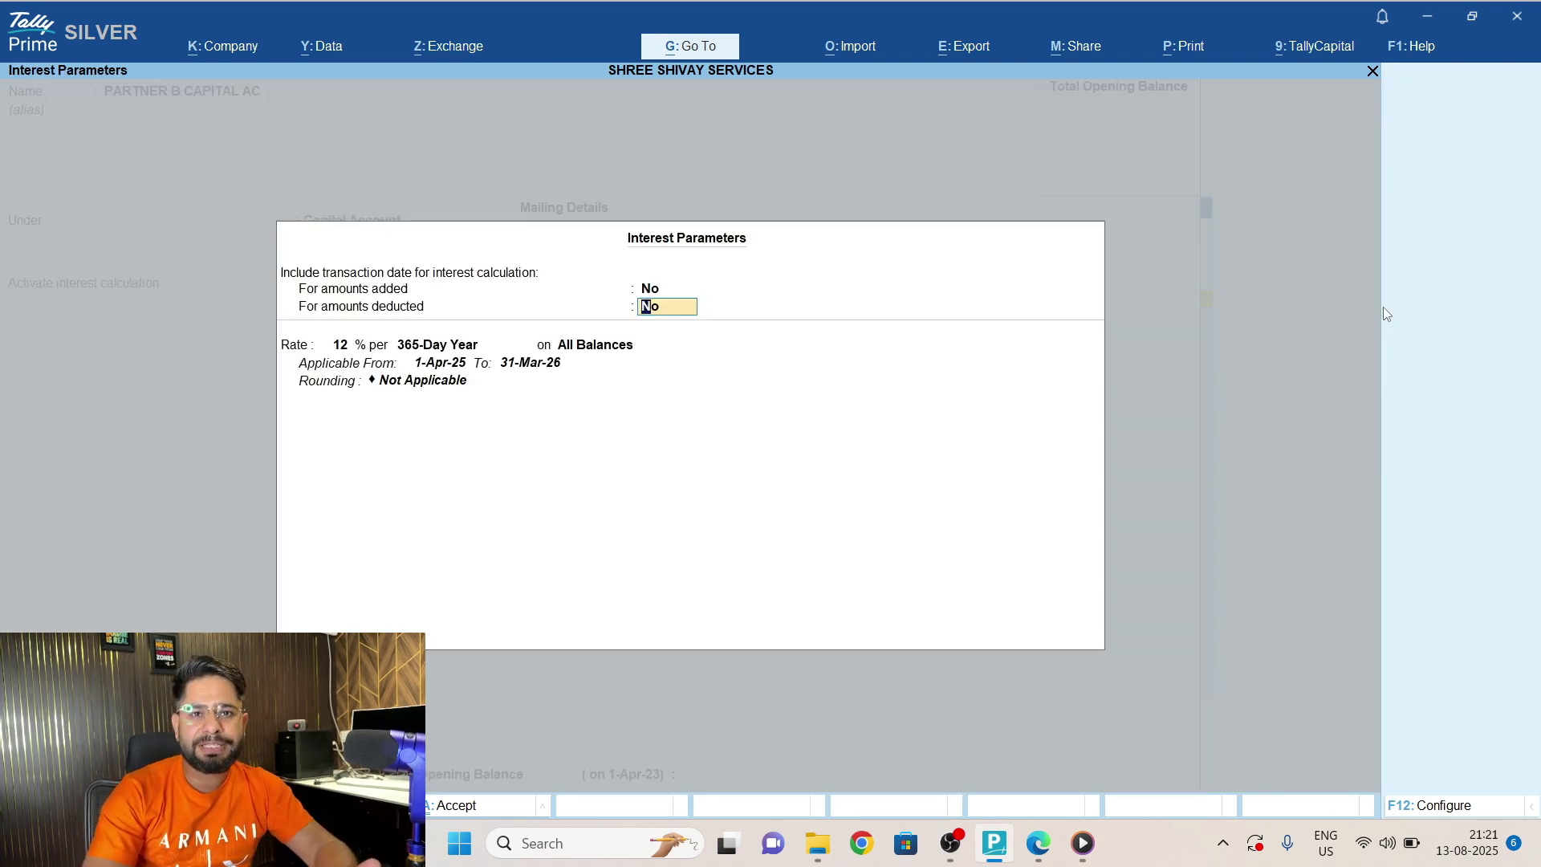
key("Return")
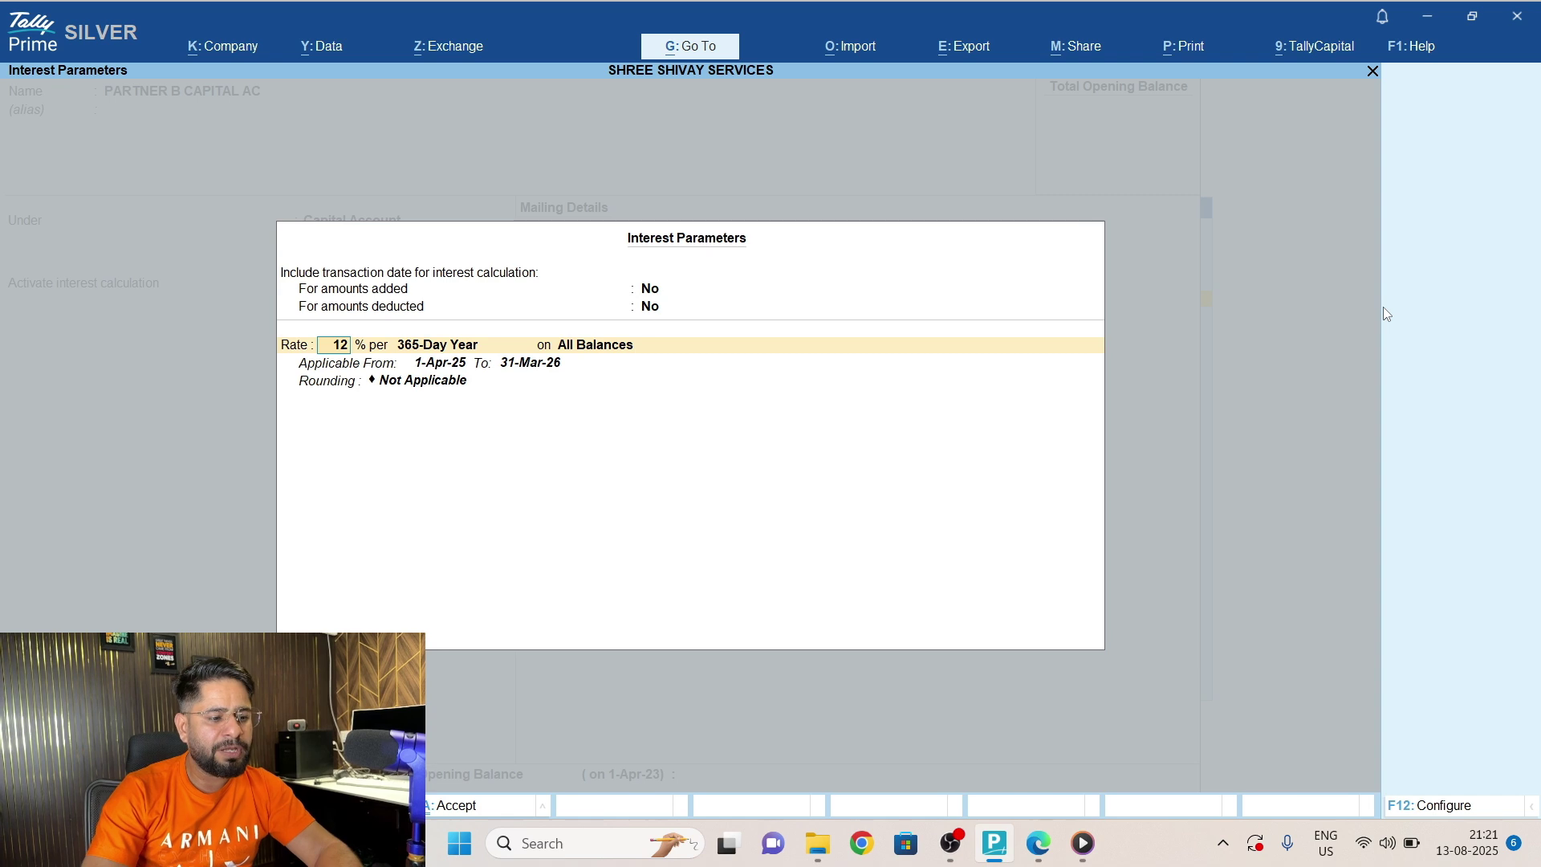
key("Return")
key("Return")
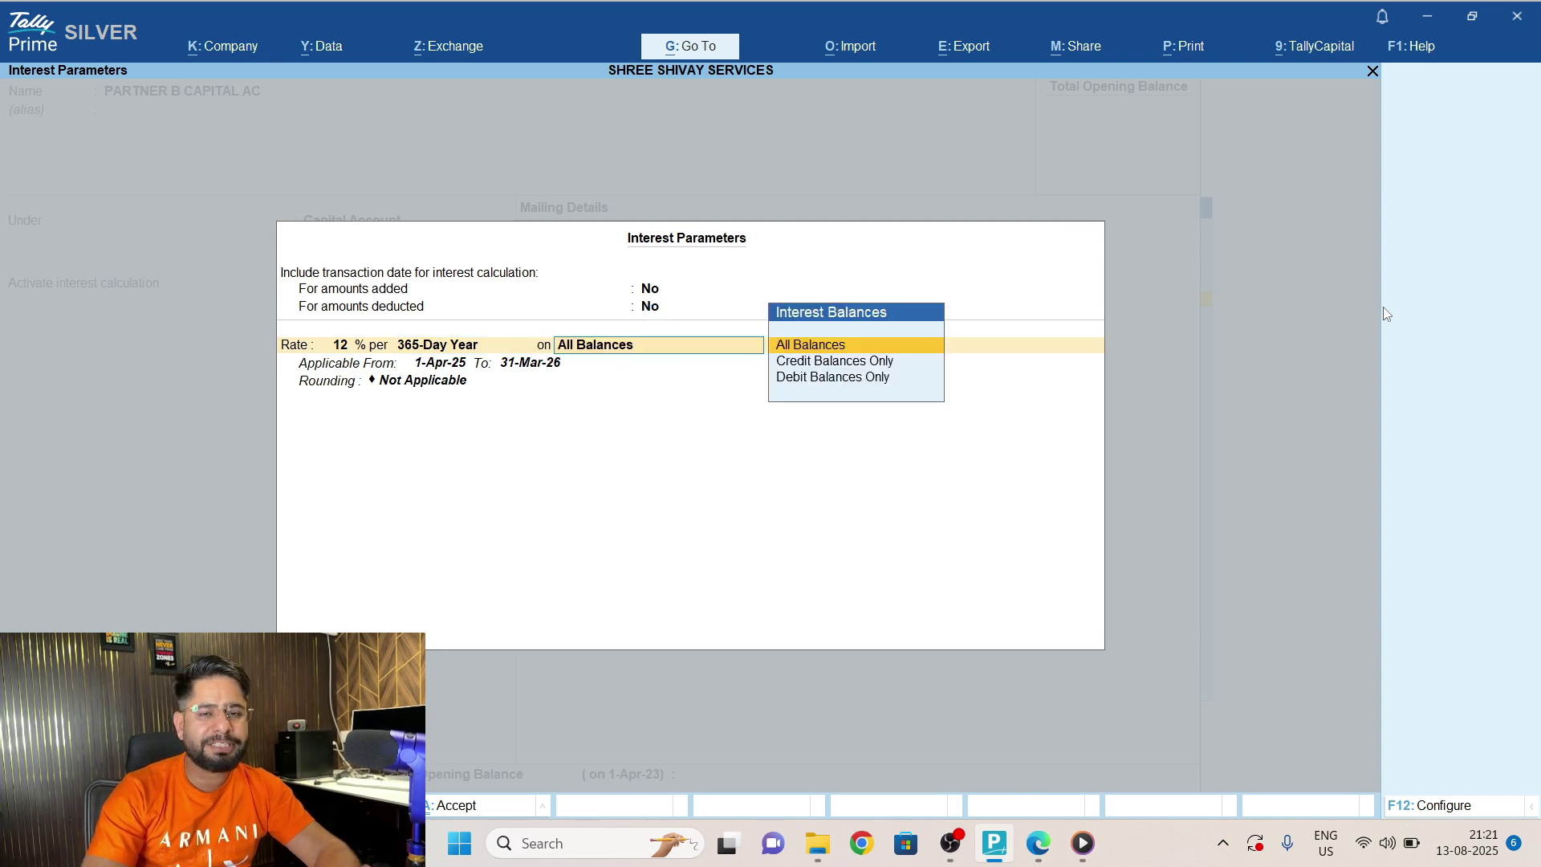
key("Return")
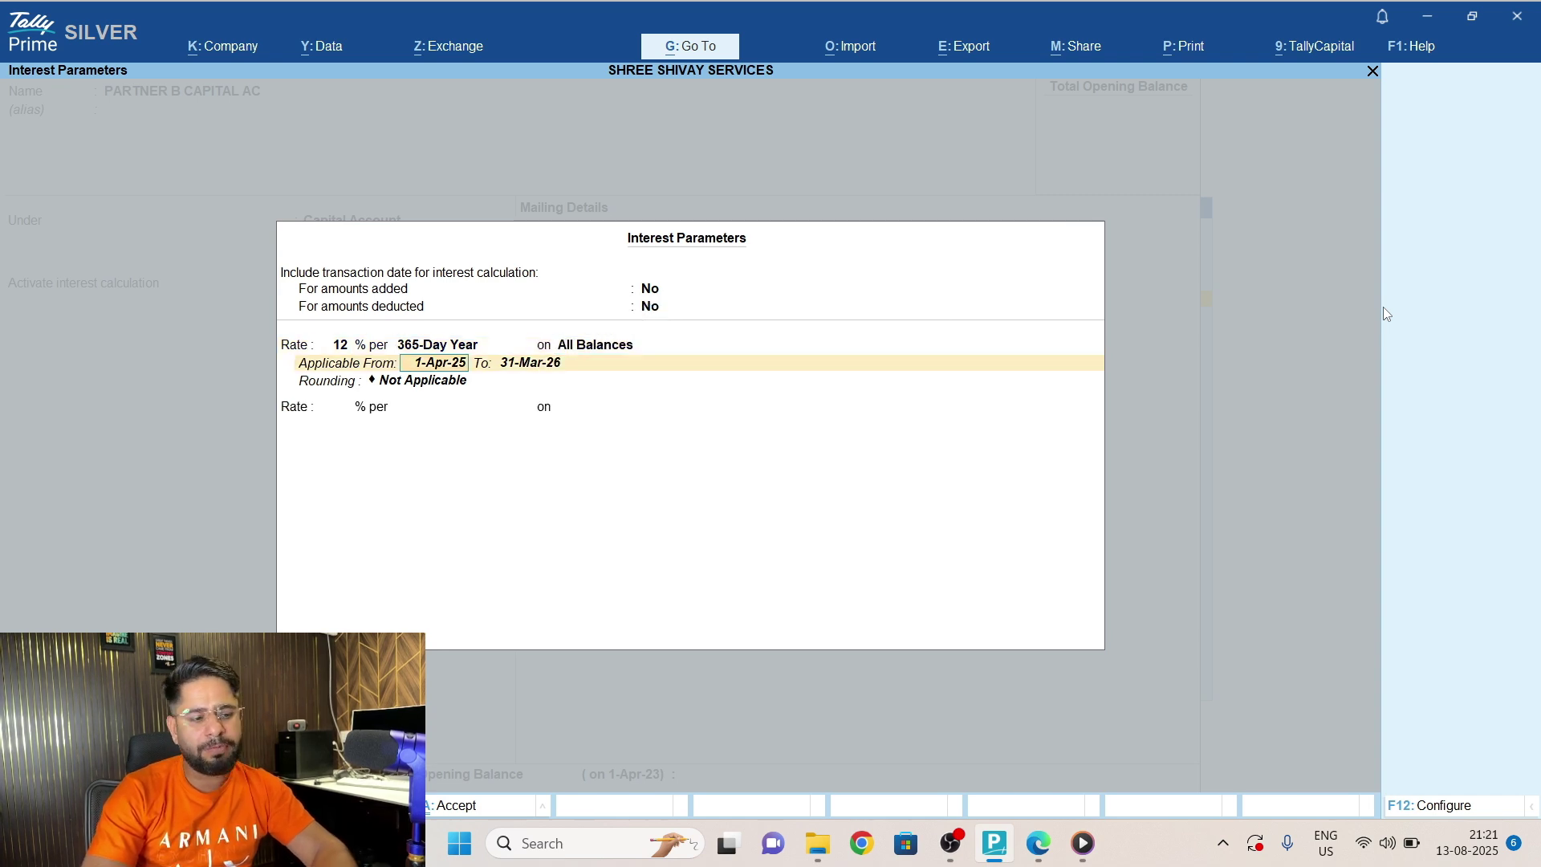
key("Return")
key("Return")
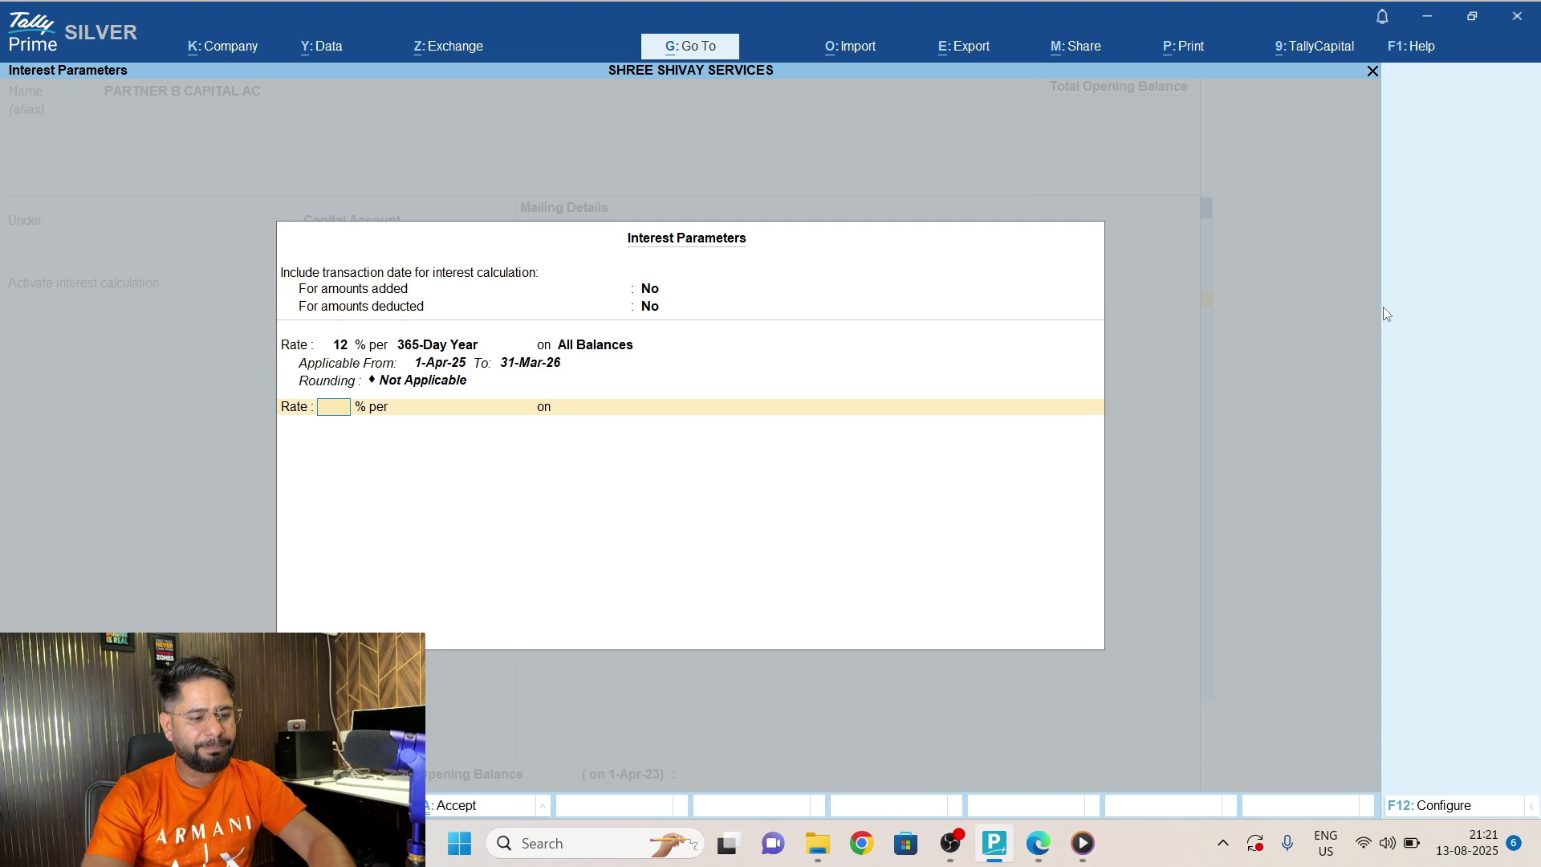
key("Return")
key("ctrl+a")
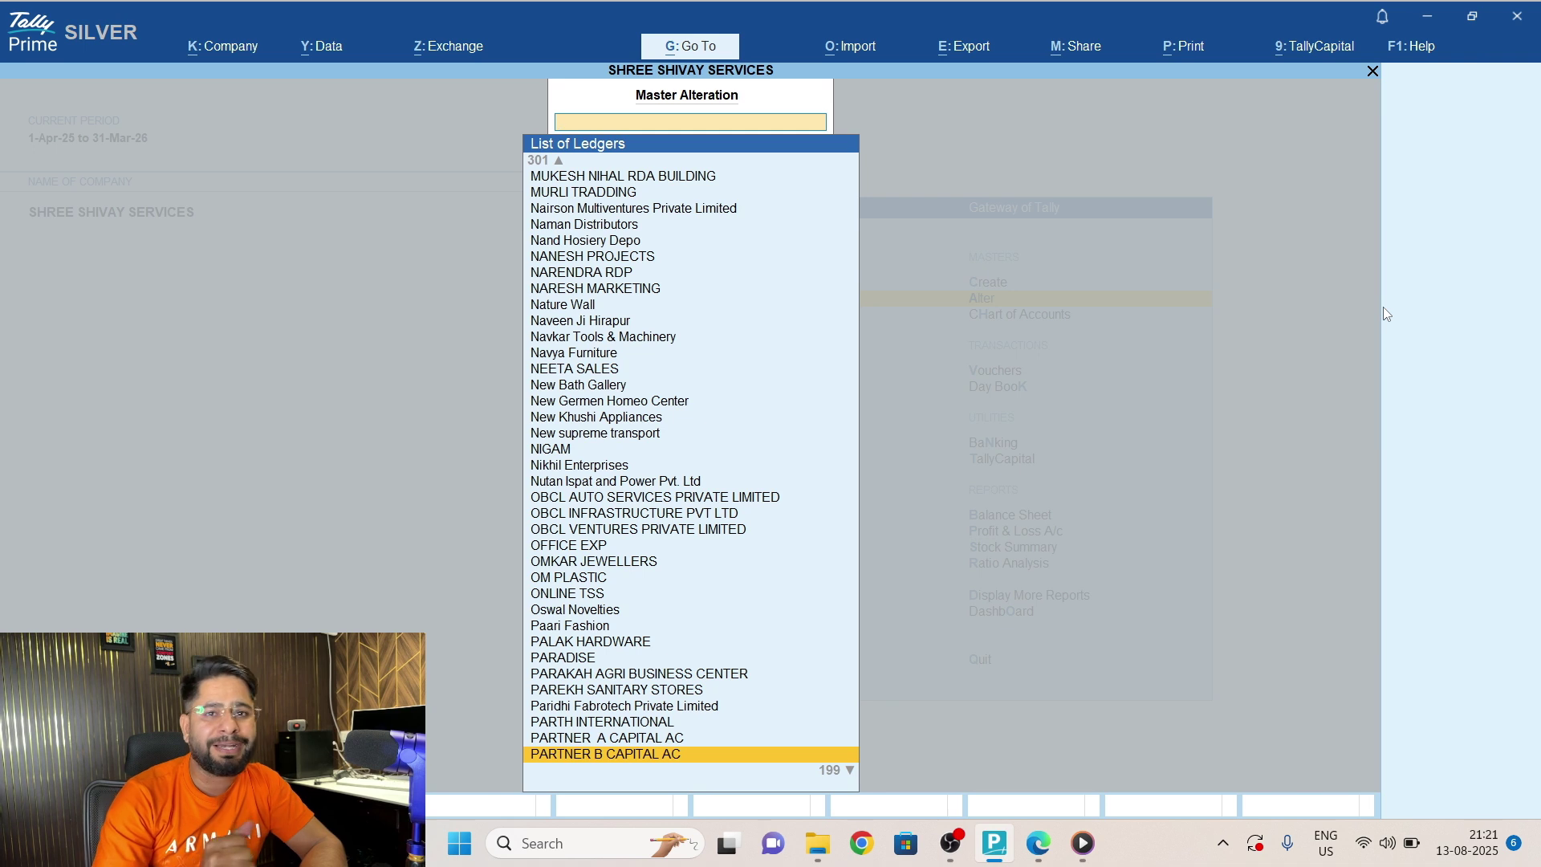
Leave ledger alteration and display the SUN Automotive ledger vouchers with the period starting 1-Apr-25.
key("Escape")
key("Escape")
key("Escape")
key("Escape")
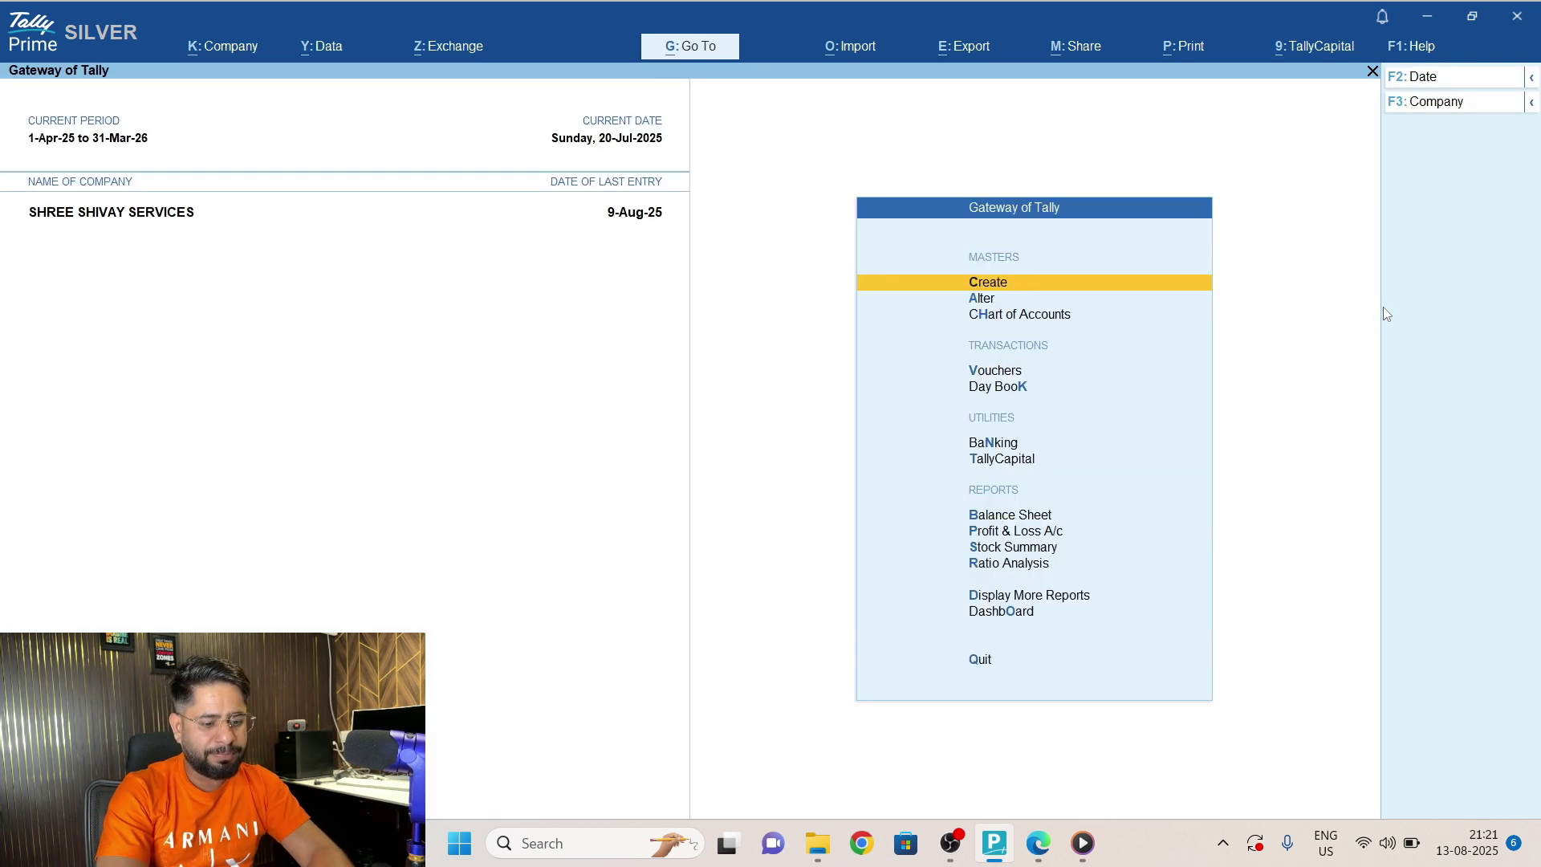
type("dalSun a")
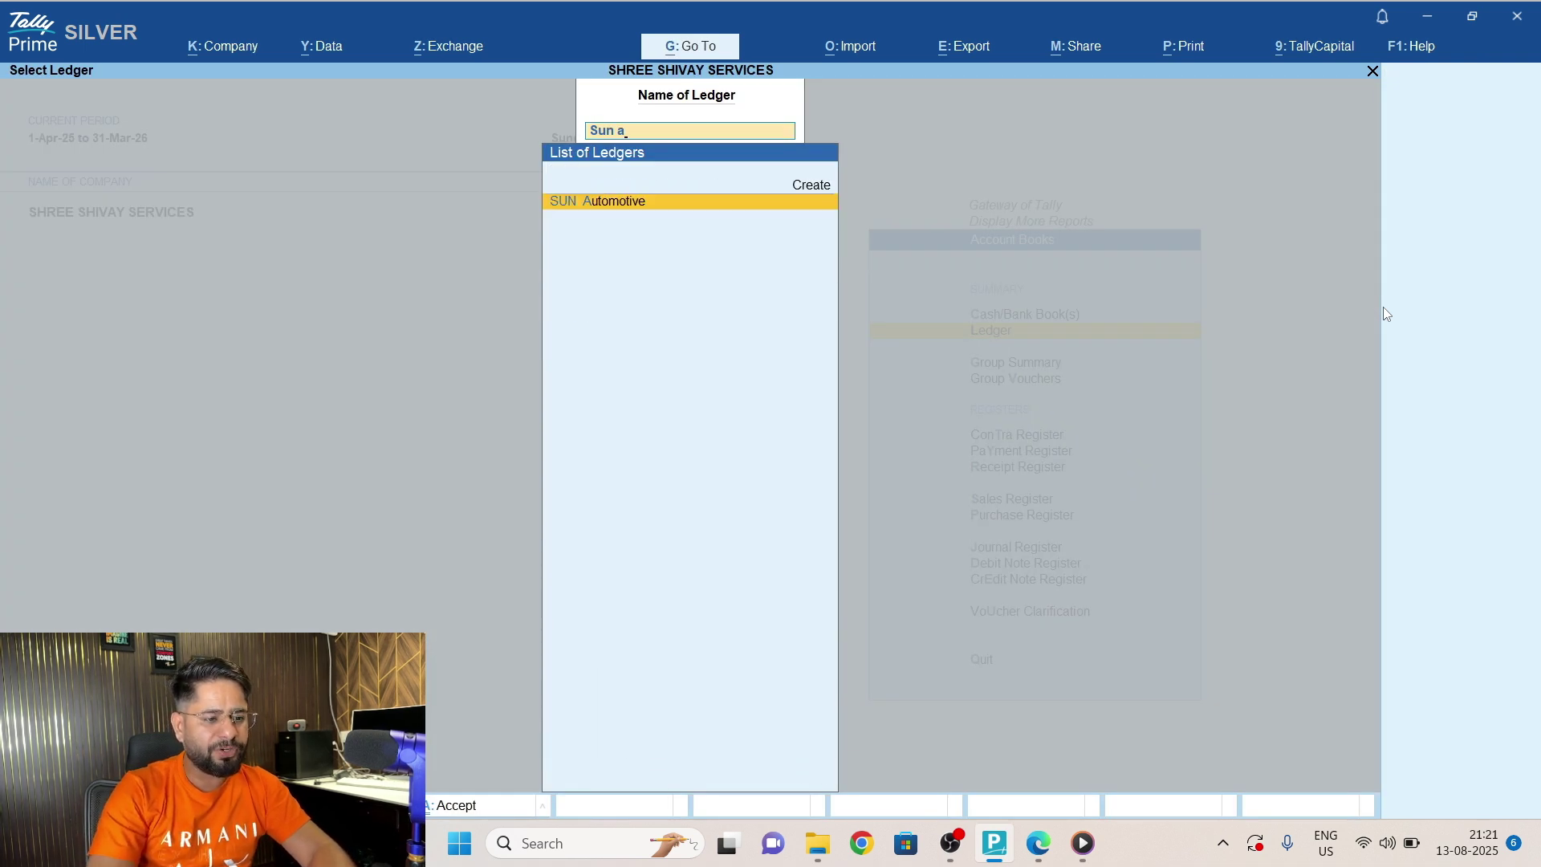
key("Return")
key("F2")
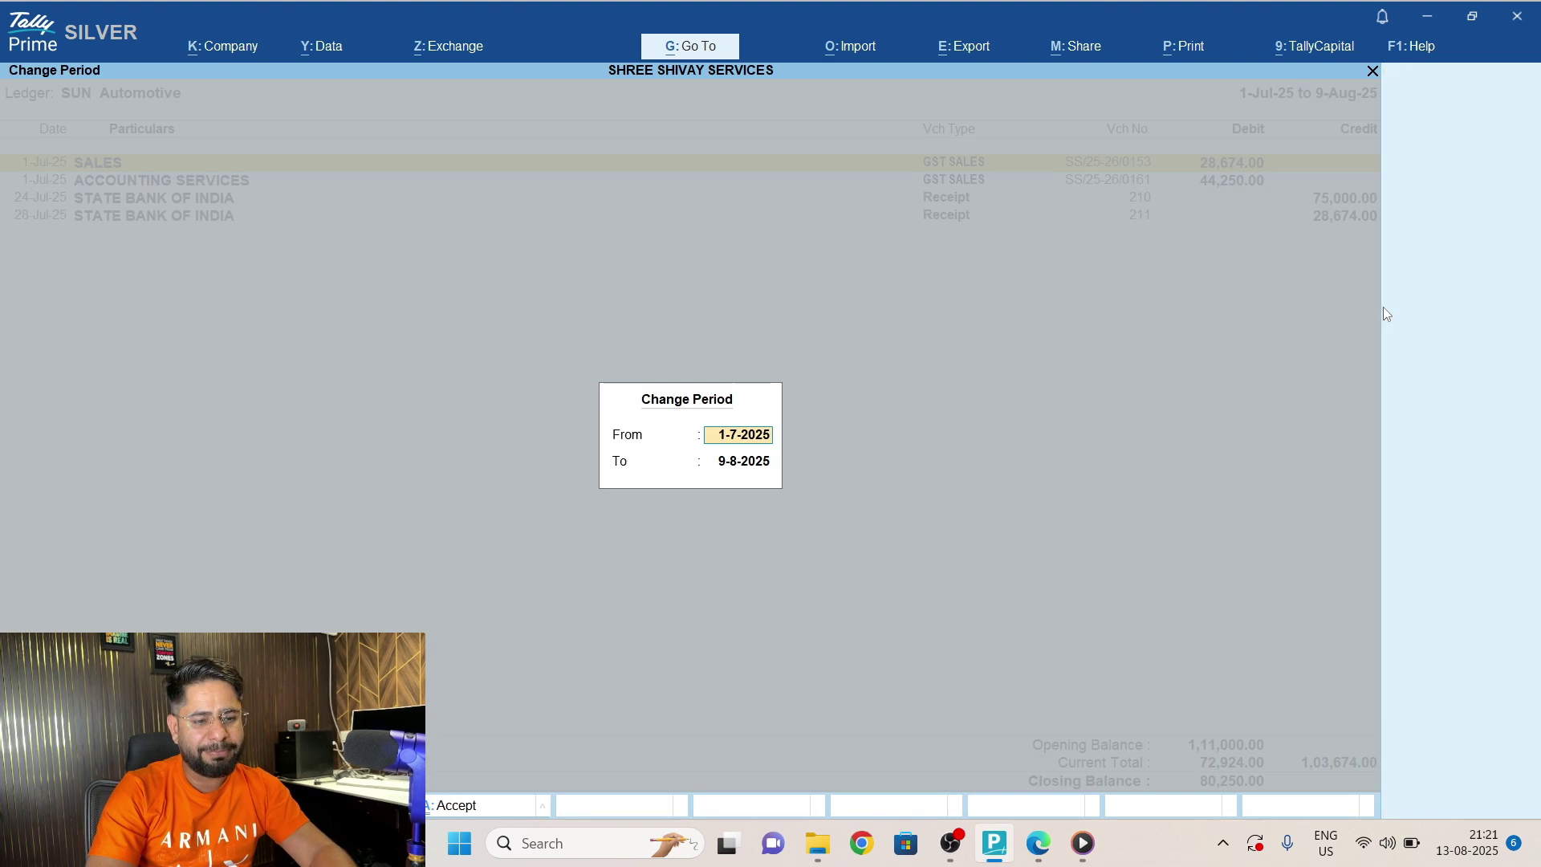
type("1-4")
key("Return")
key("Return")
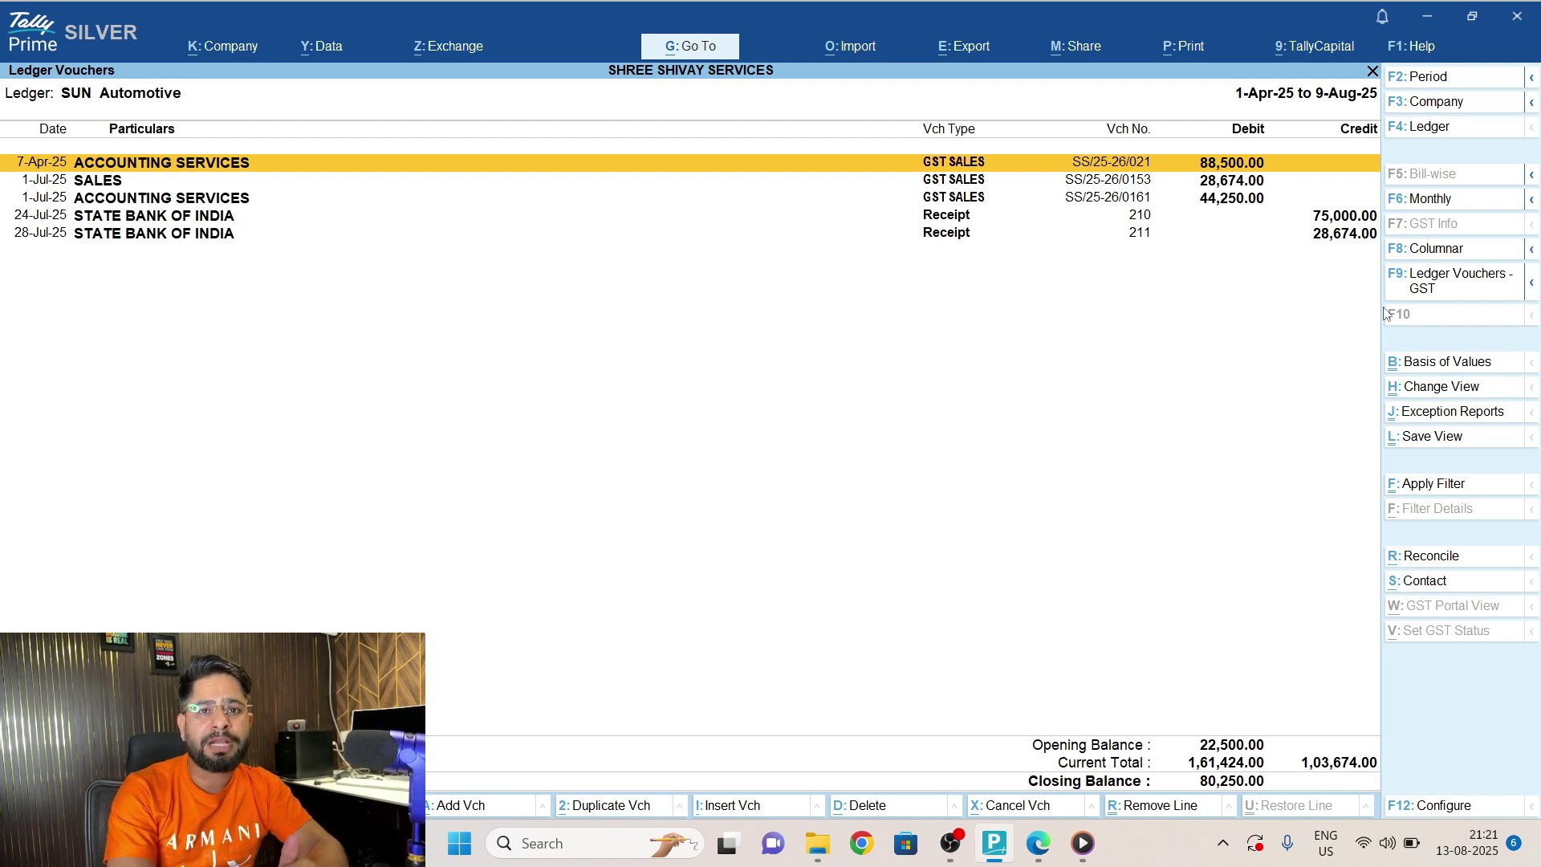
From the 7-Apr-25 sales voucher, open the SUN Automotive party ledger for alteration and activate its interest calculation.
key("Return")
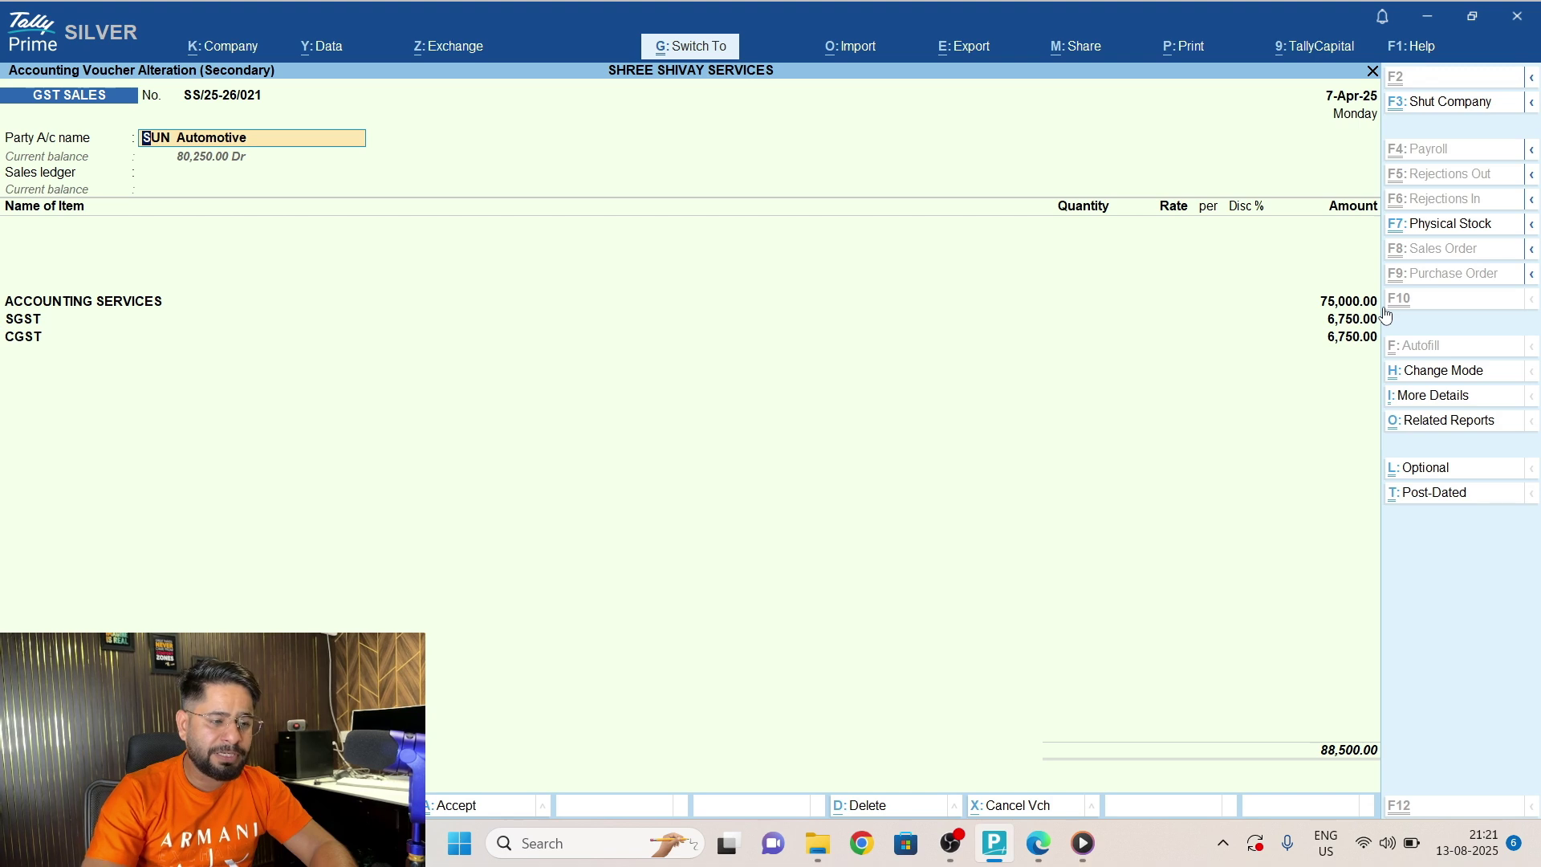
key("ctrl+Return")
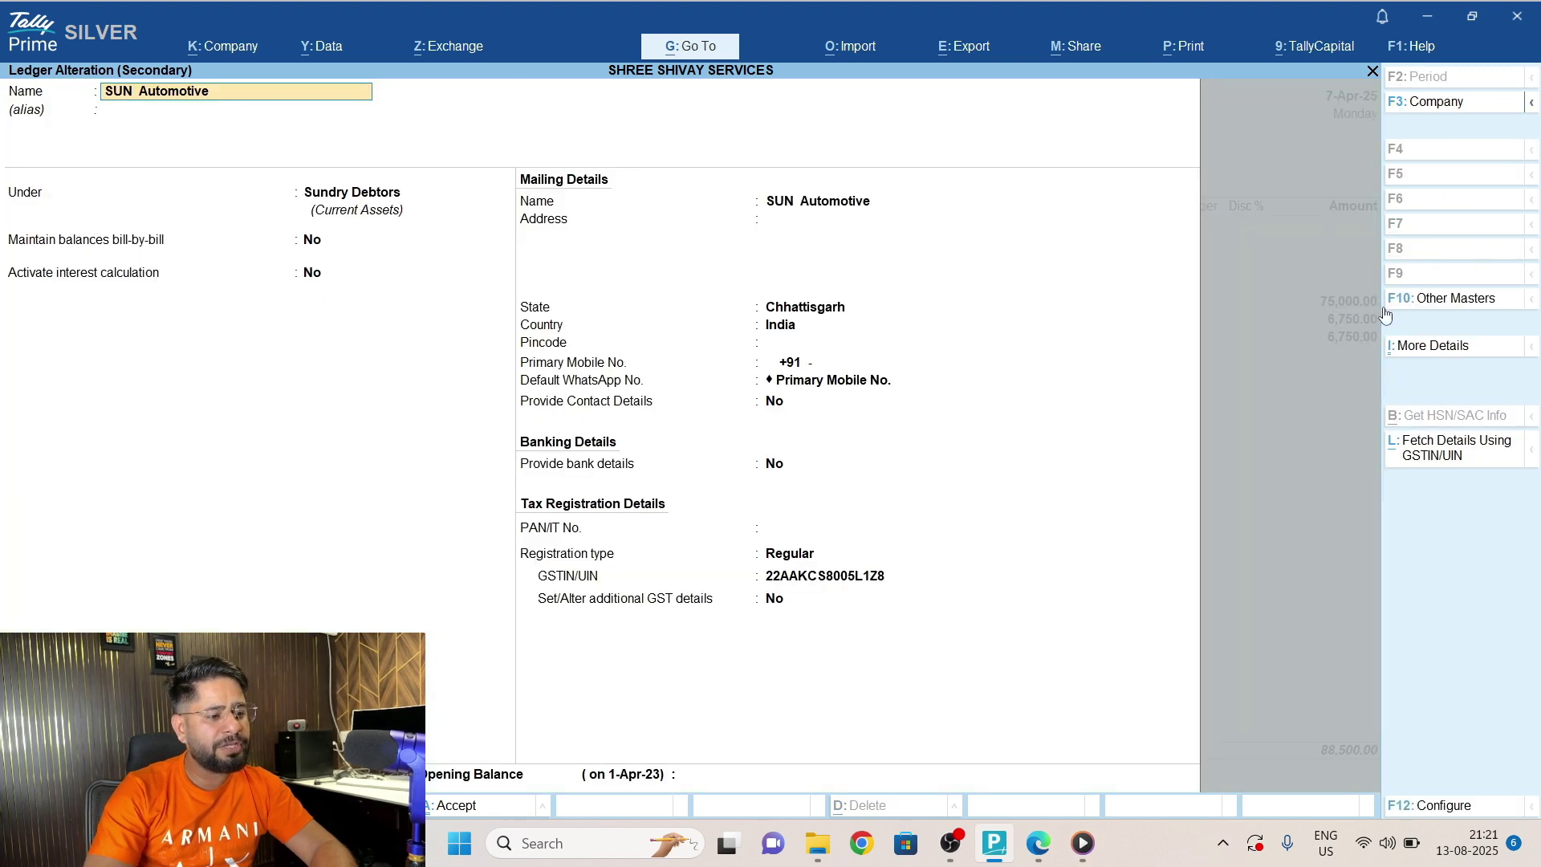
key("Return")
key("Return")
key("Return")
key("Return")
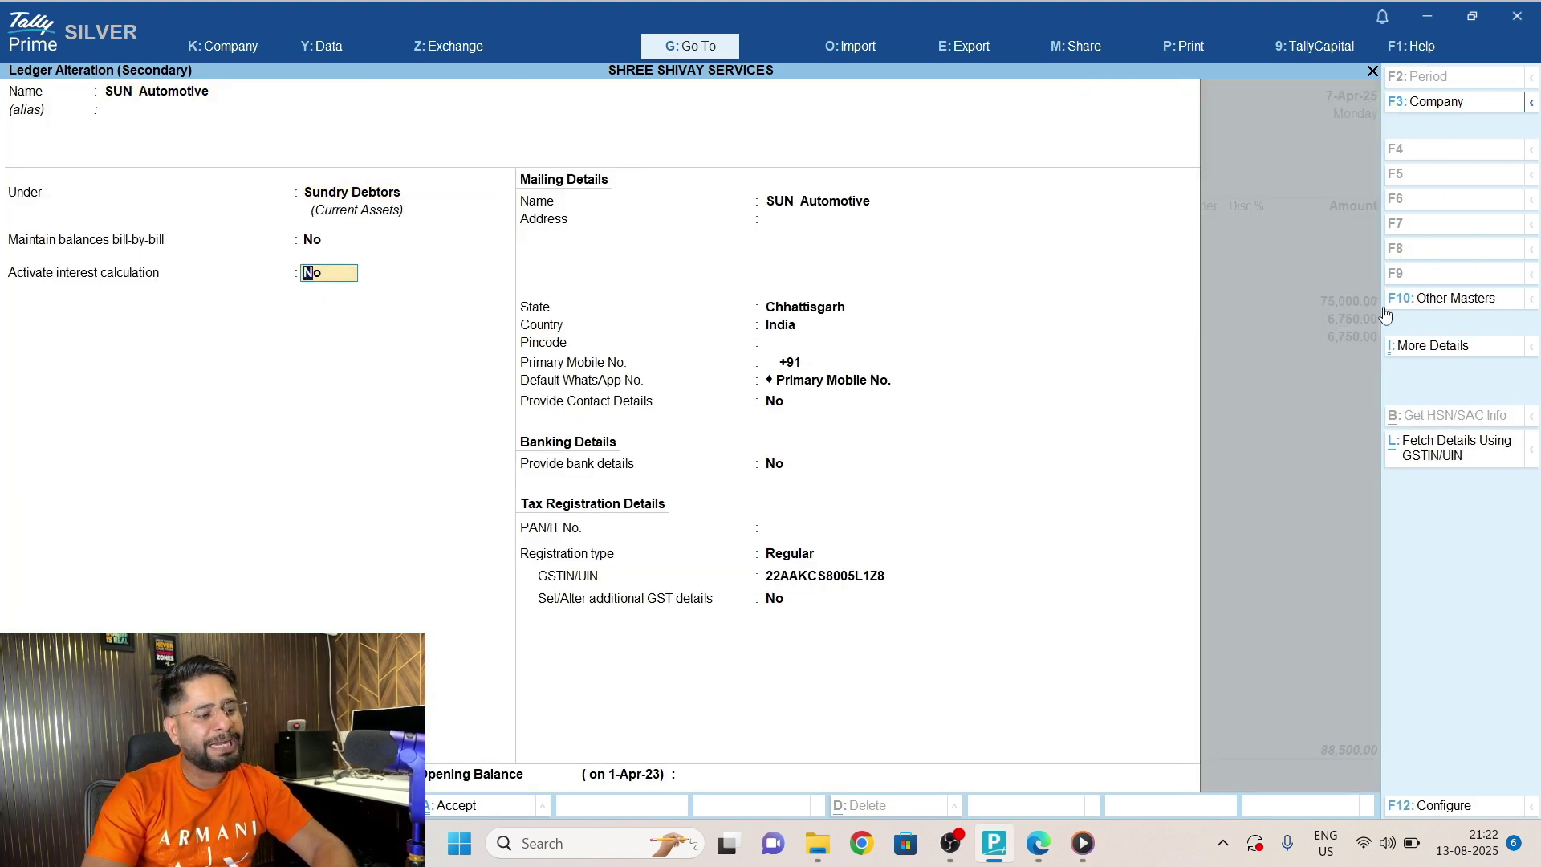
type("y")
key("Return")
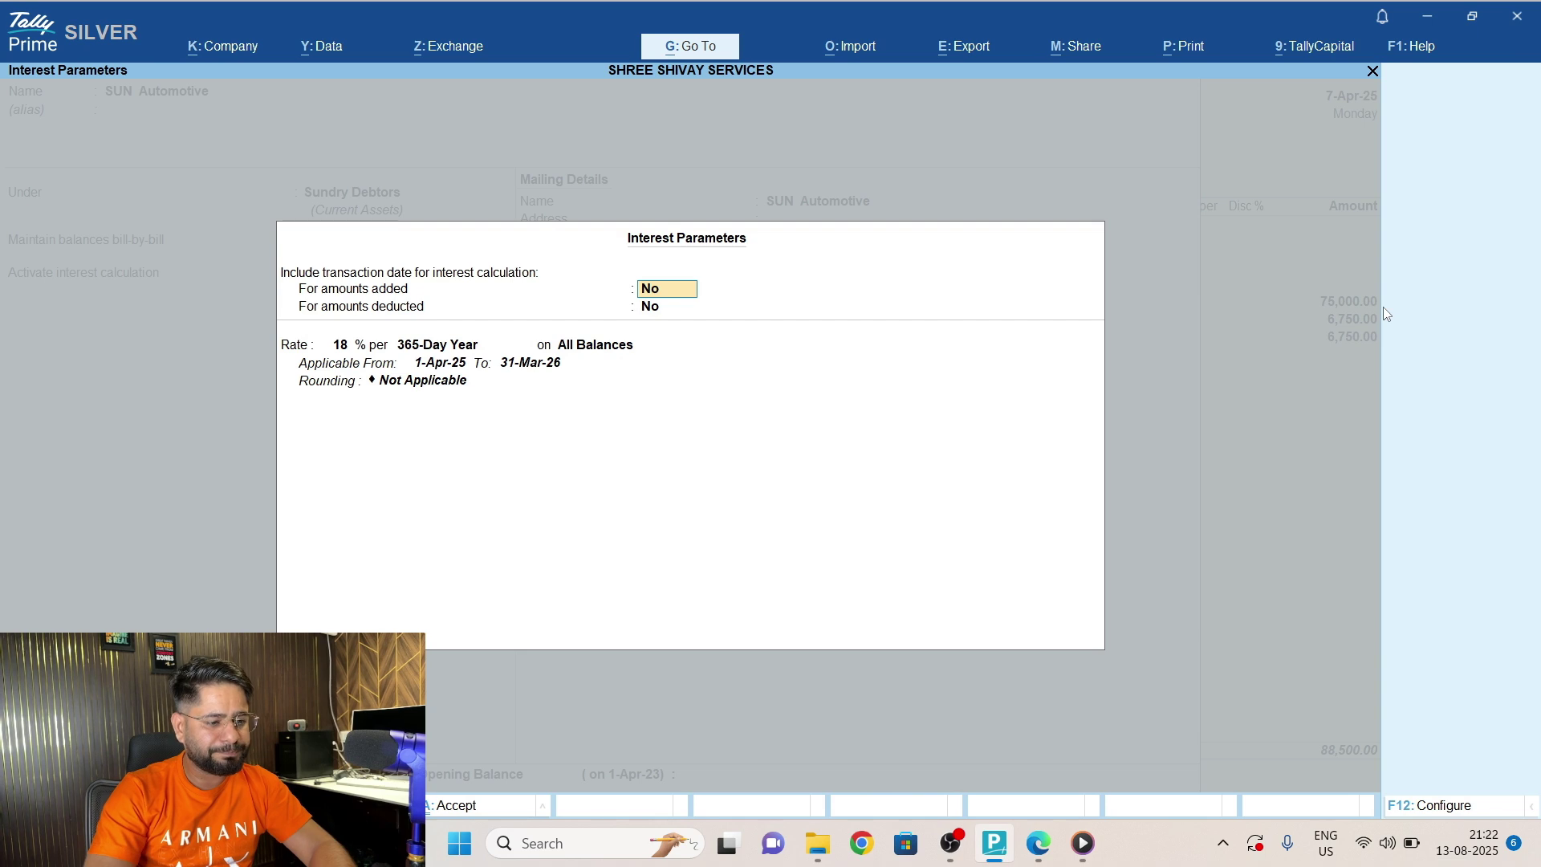
Accept SUN Automotive's interest at 18% per 365-Day Year on All Balances, applicable 1-Apr-25 to 31-Mar-26, and save the ledger.
key("Return")
key("Return")
key("Return")
key("Return")
key("Return")
key("Return")
key("Return")
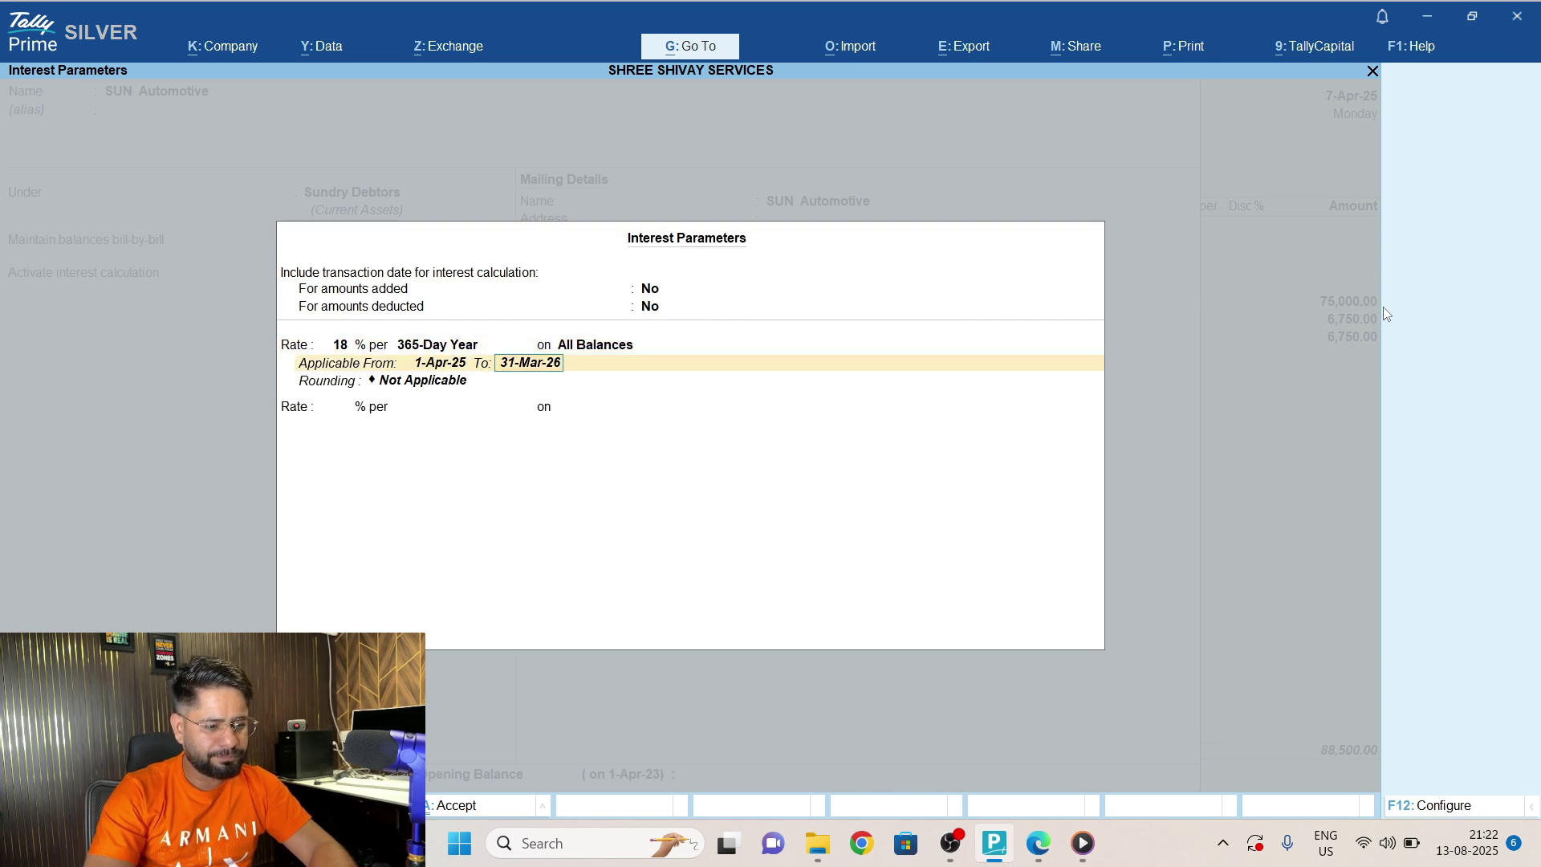
key("Return")
key("ctrl+a")
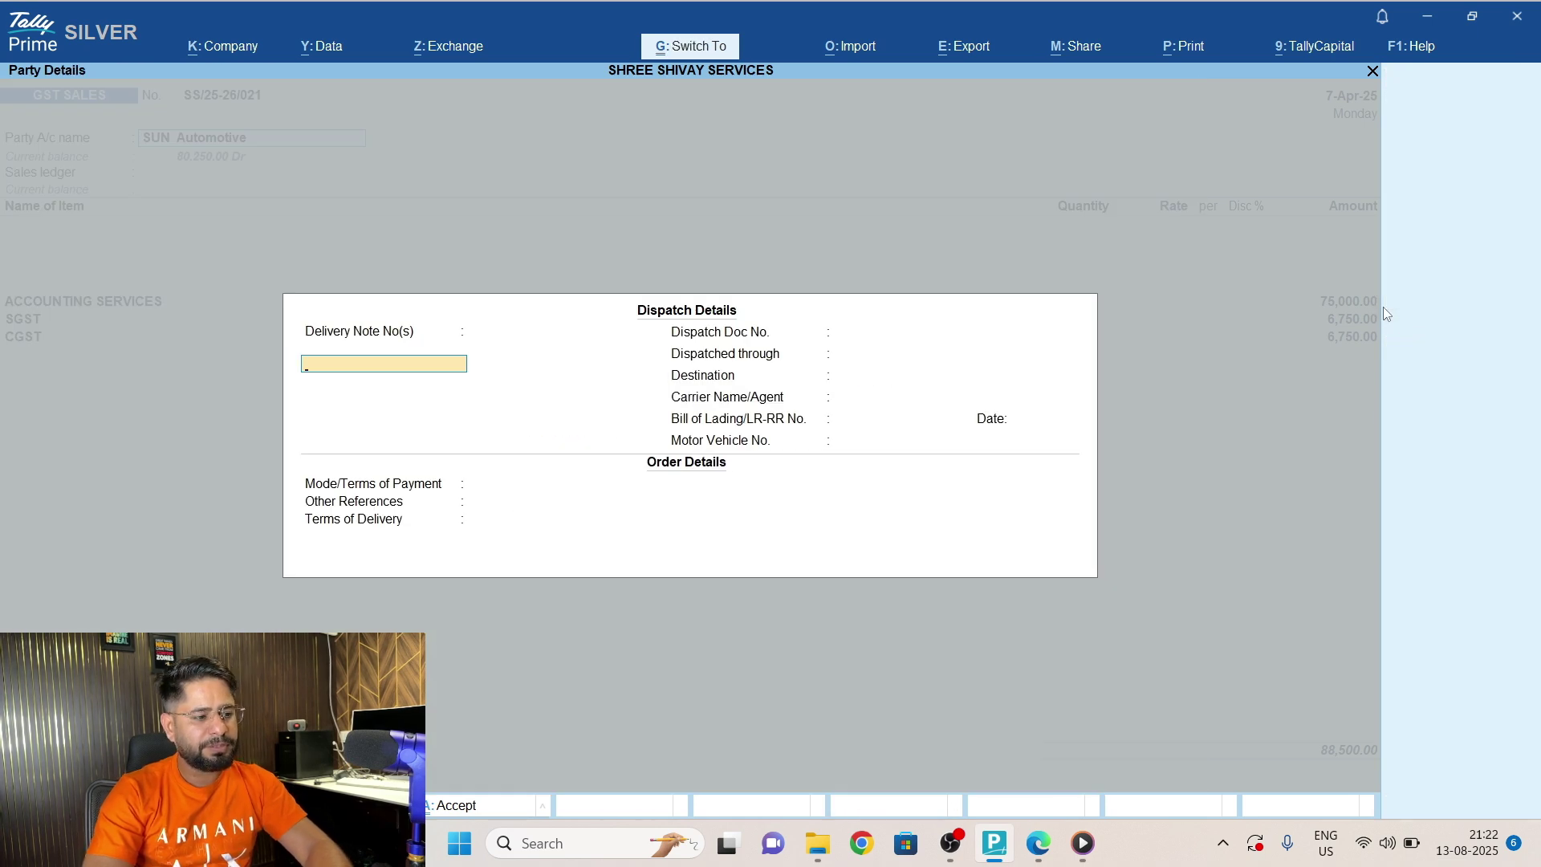
Save the SUN Automotive sales voucher, generating its UPI payment QR code, and return to the ledger selection.
key("ctrl+a")
key("ctrl+a")
key("ctrl+a")
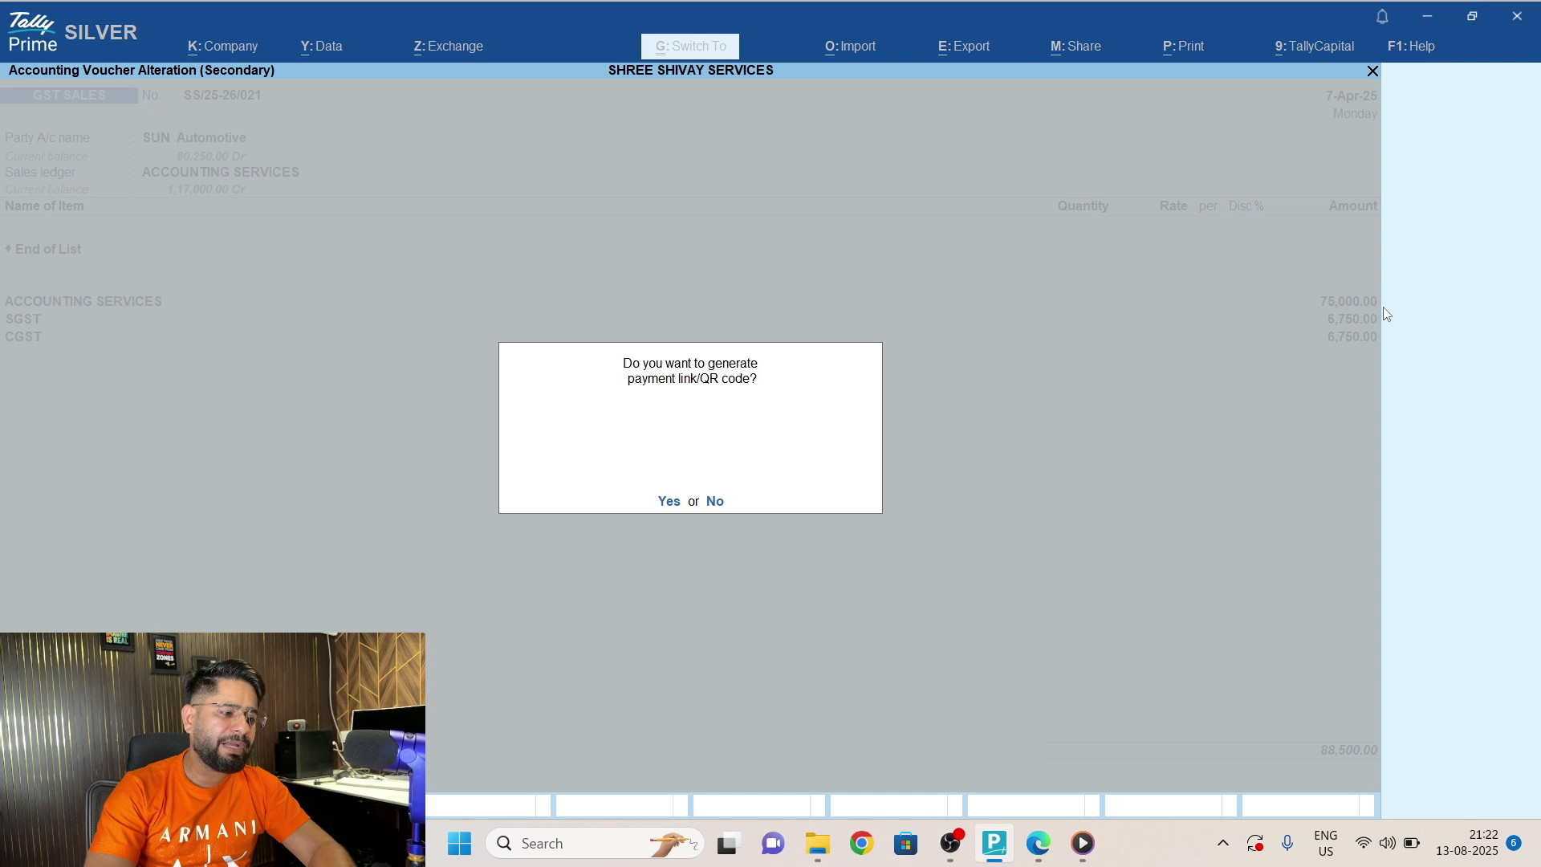
key("Return")
key("Return")
key("Return")
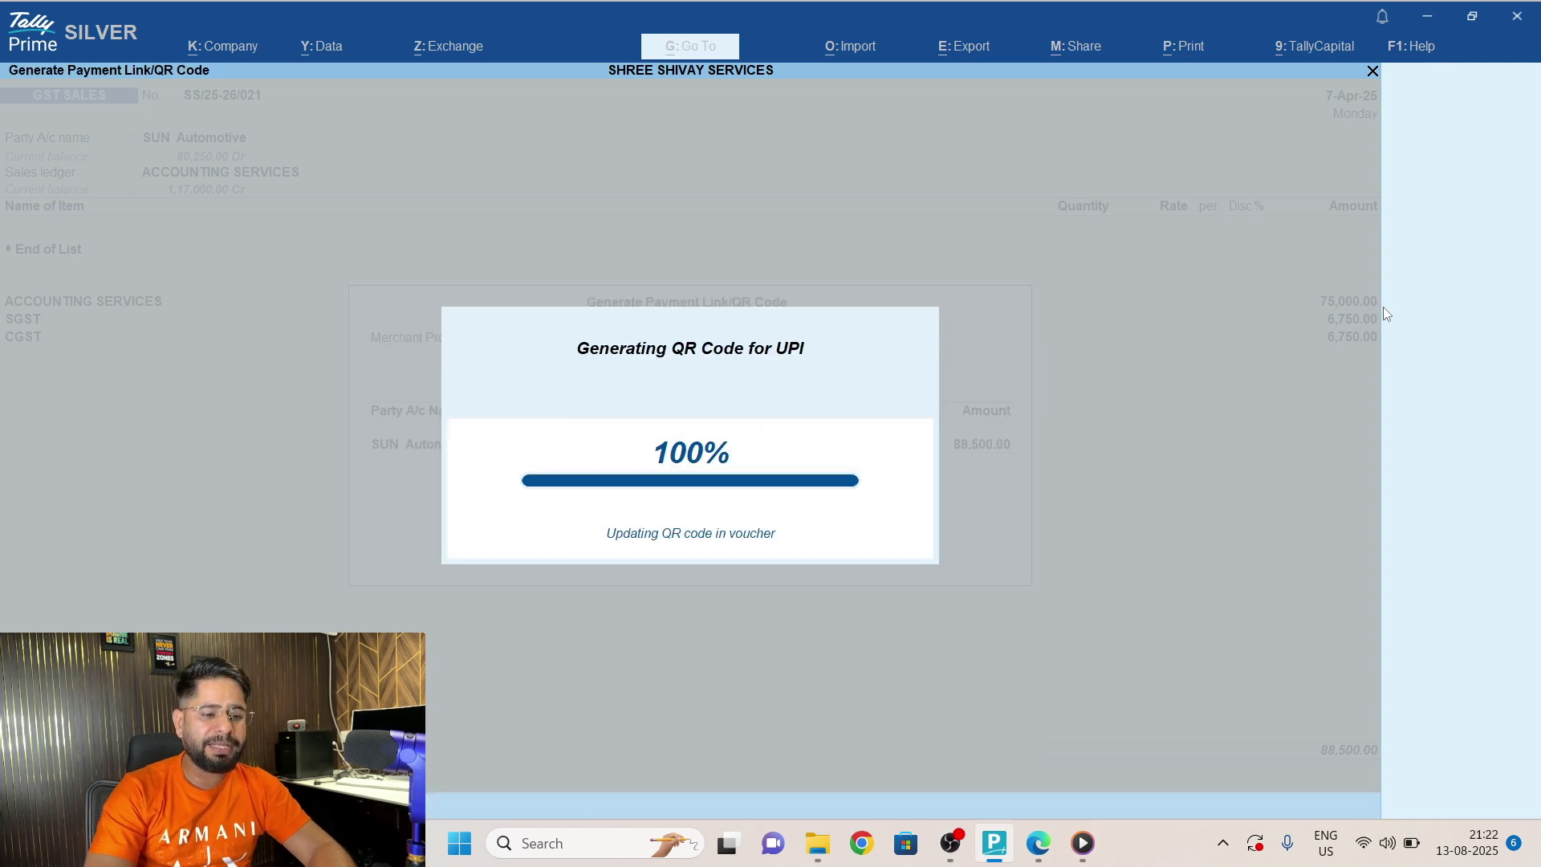
key("Escape")
key("Escape")
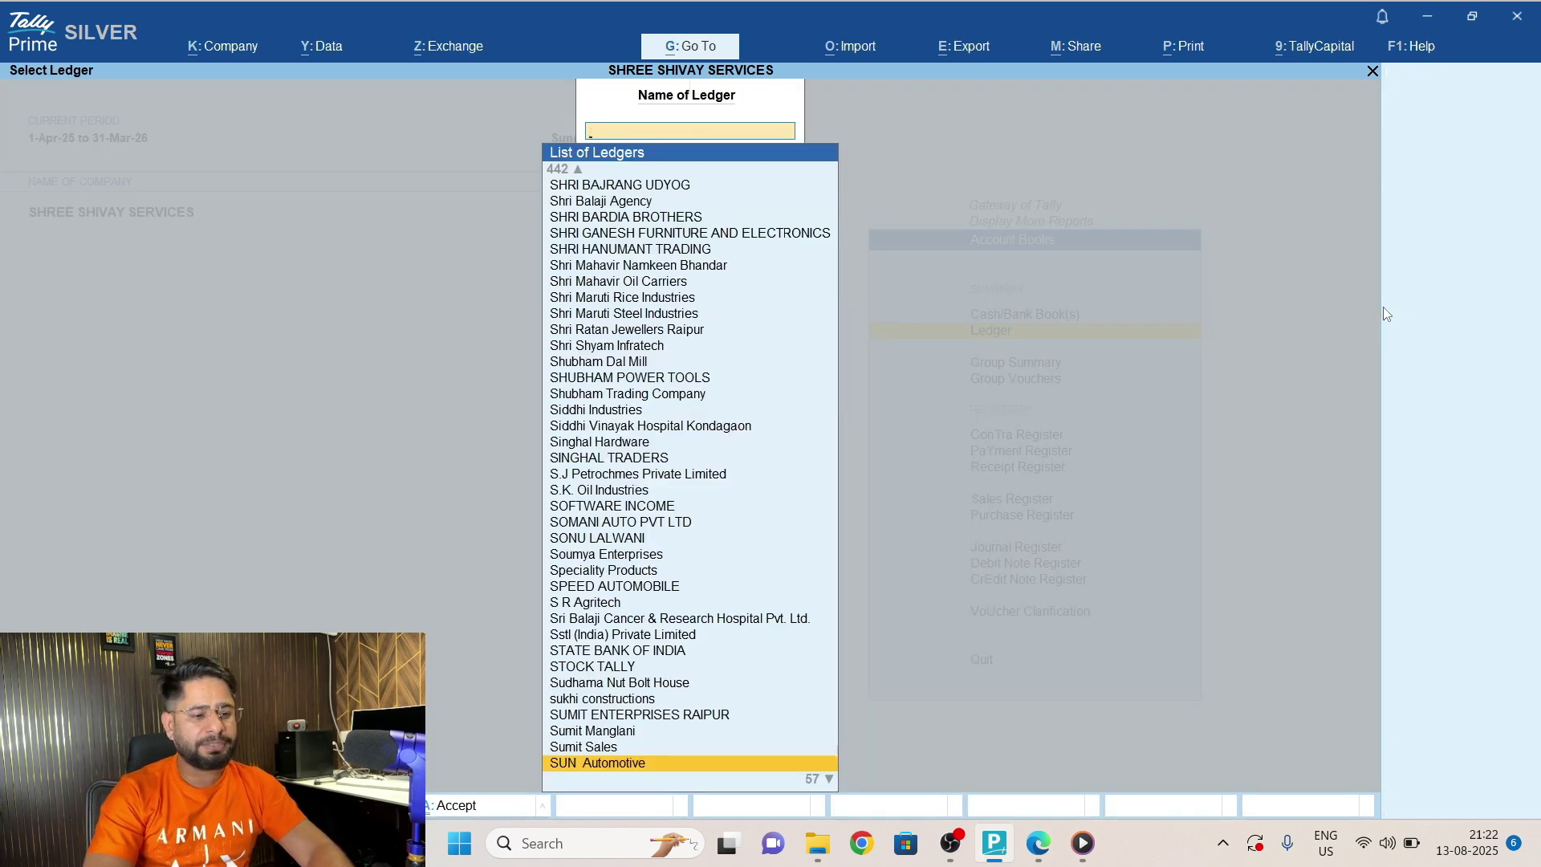
Display the PARTNER A CAPITAL AC ledger vouchers with the period starting 1-Apr-25 and review its receipt and payments.
key("Escape")
type("dal")
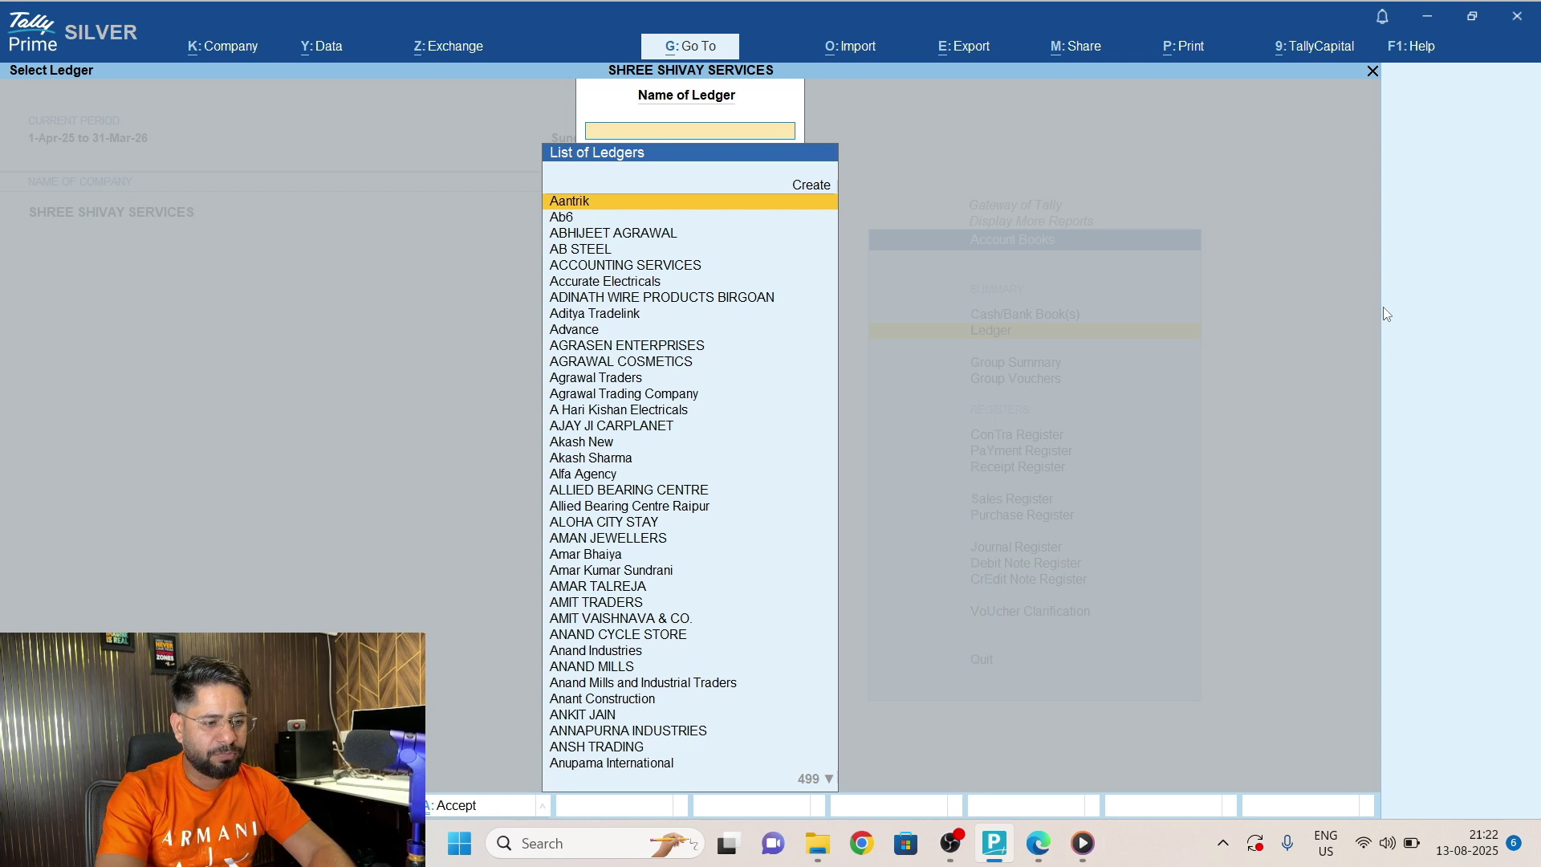
type("part")
key("Down")
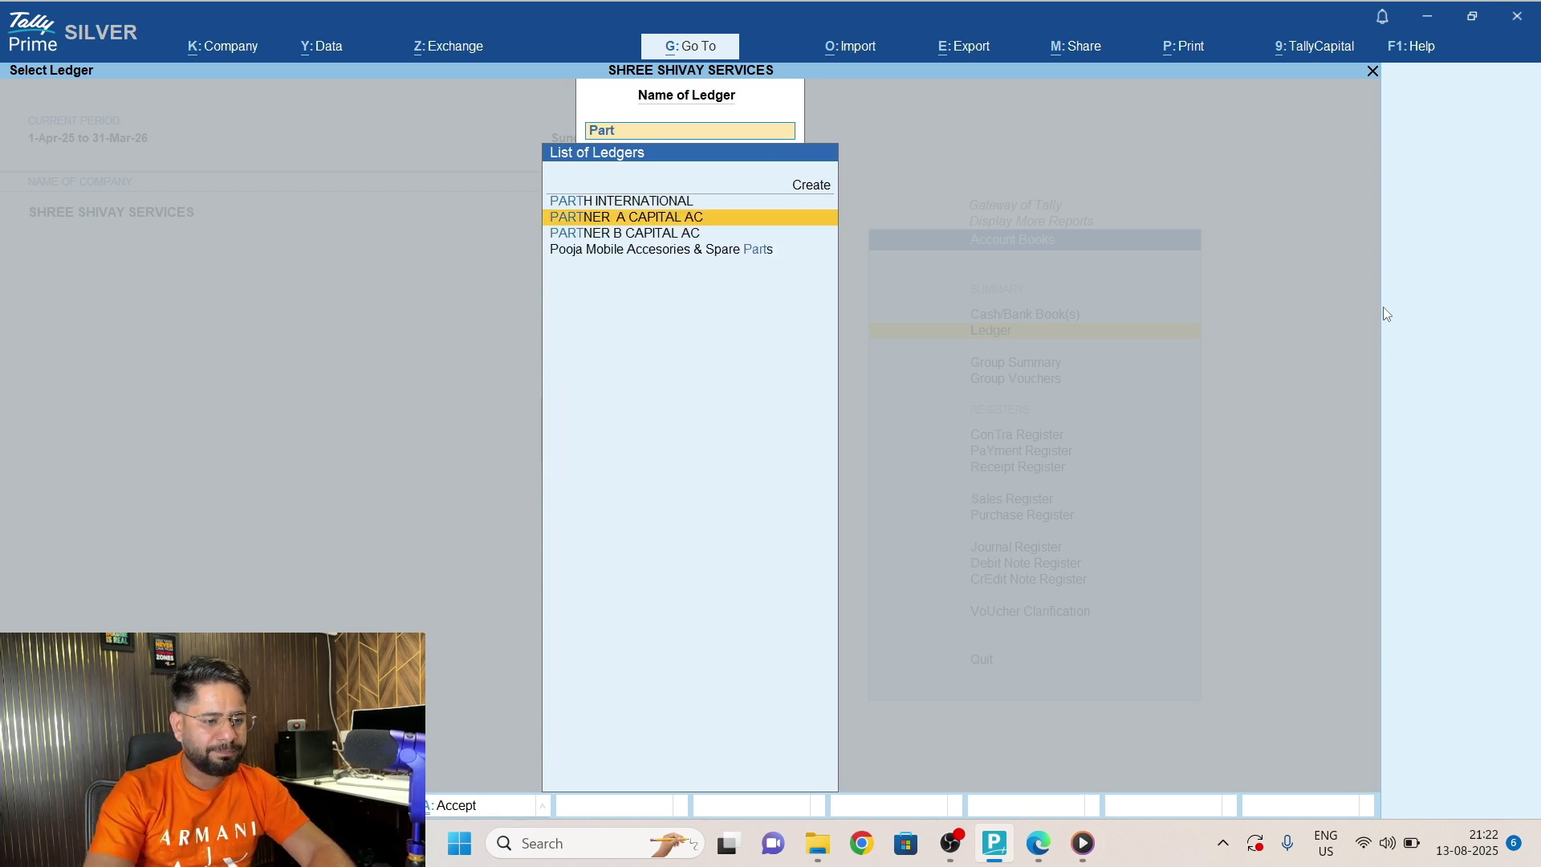
key("Return")
key("F2")
type("1-4-2025")
key("Return")
key("Return")
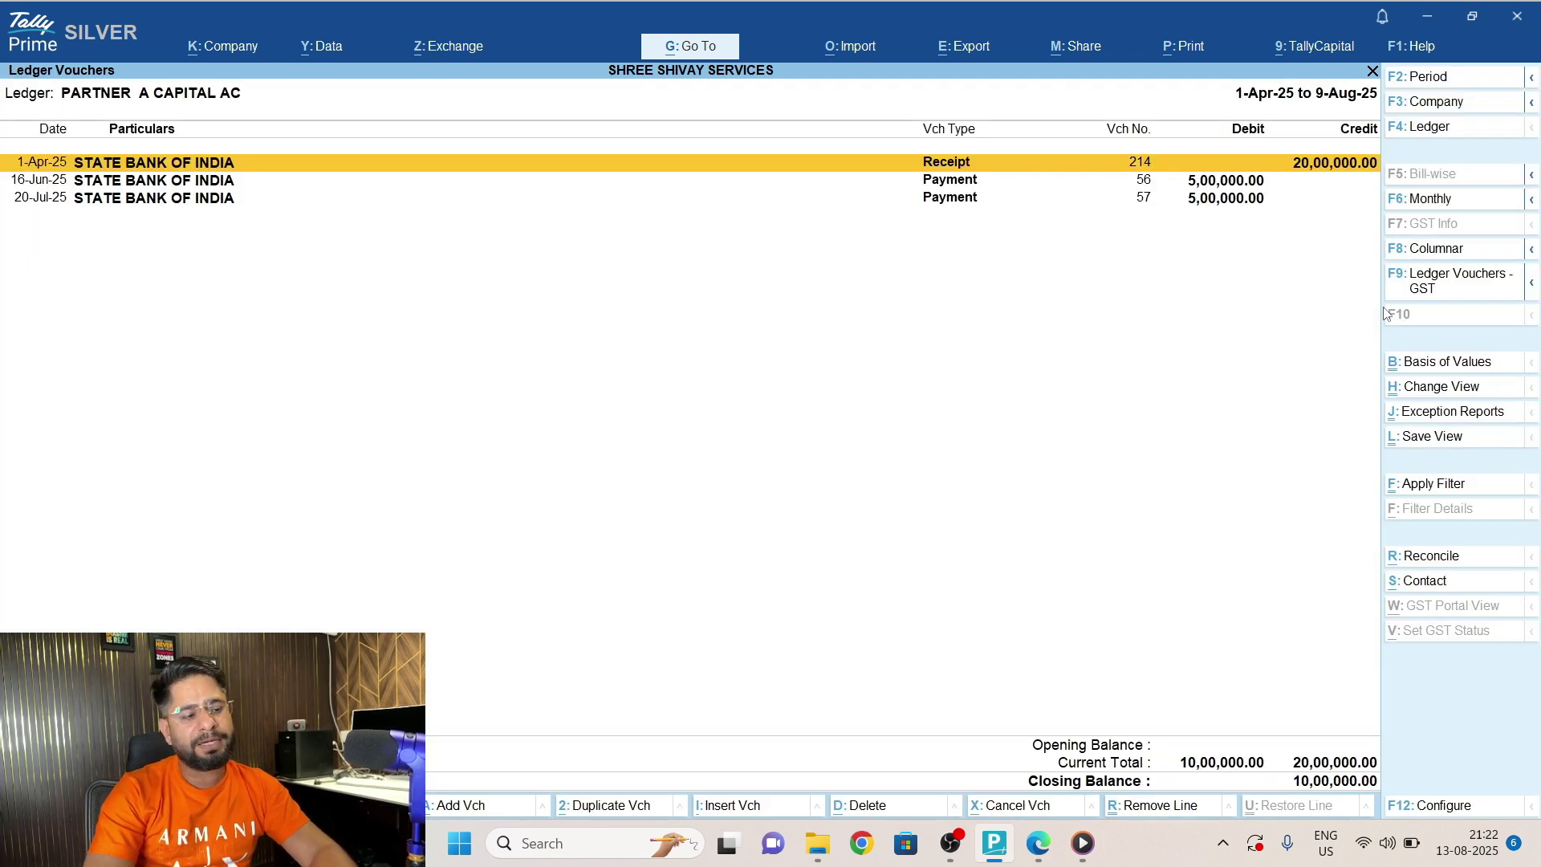
key("Down")
key("Up")
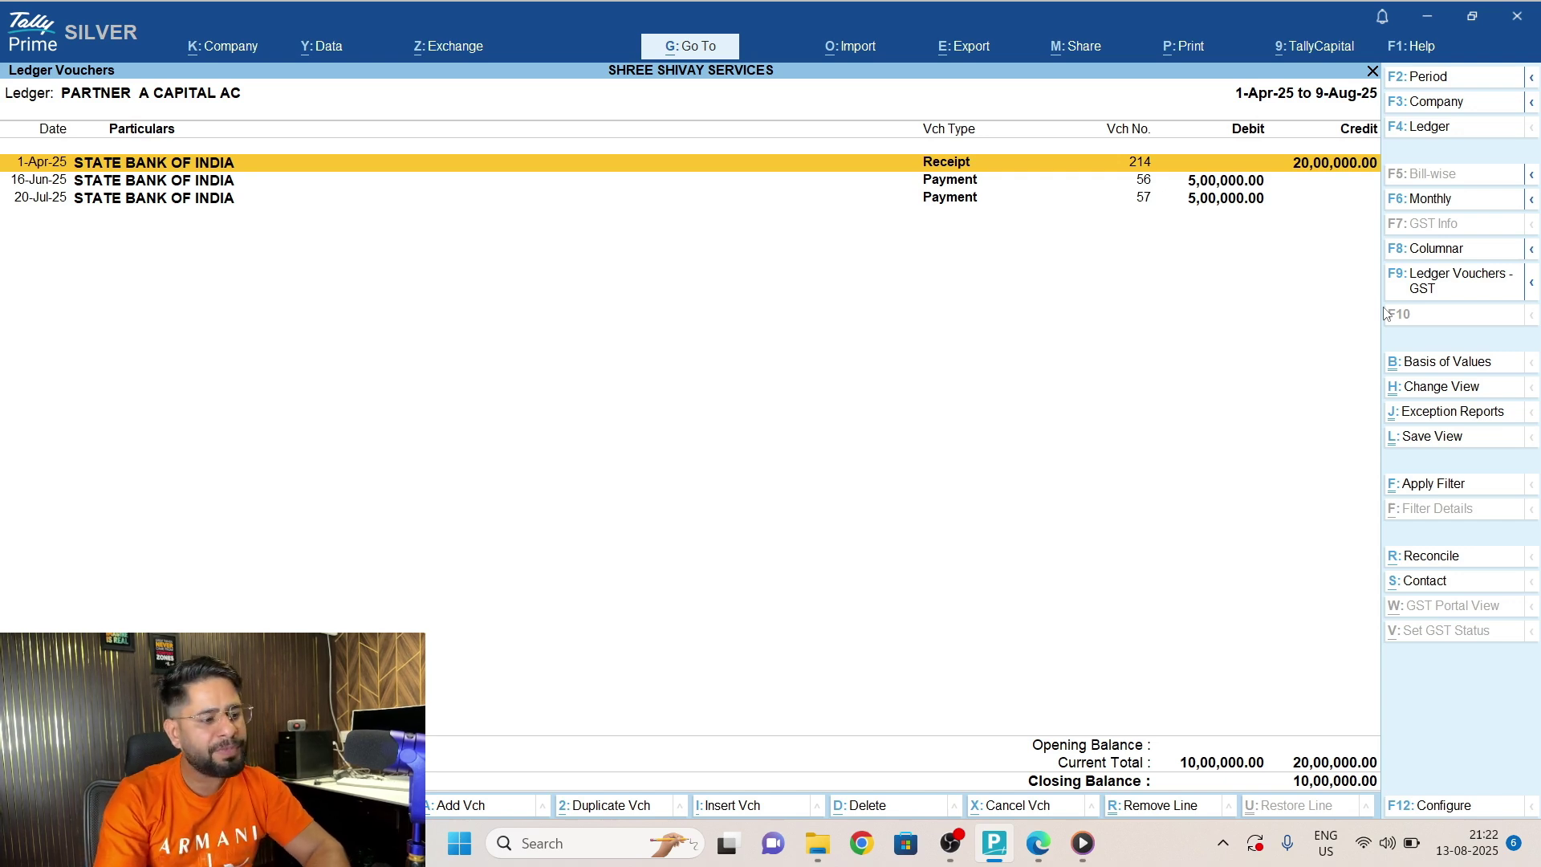
key("Down")
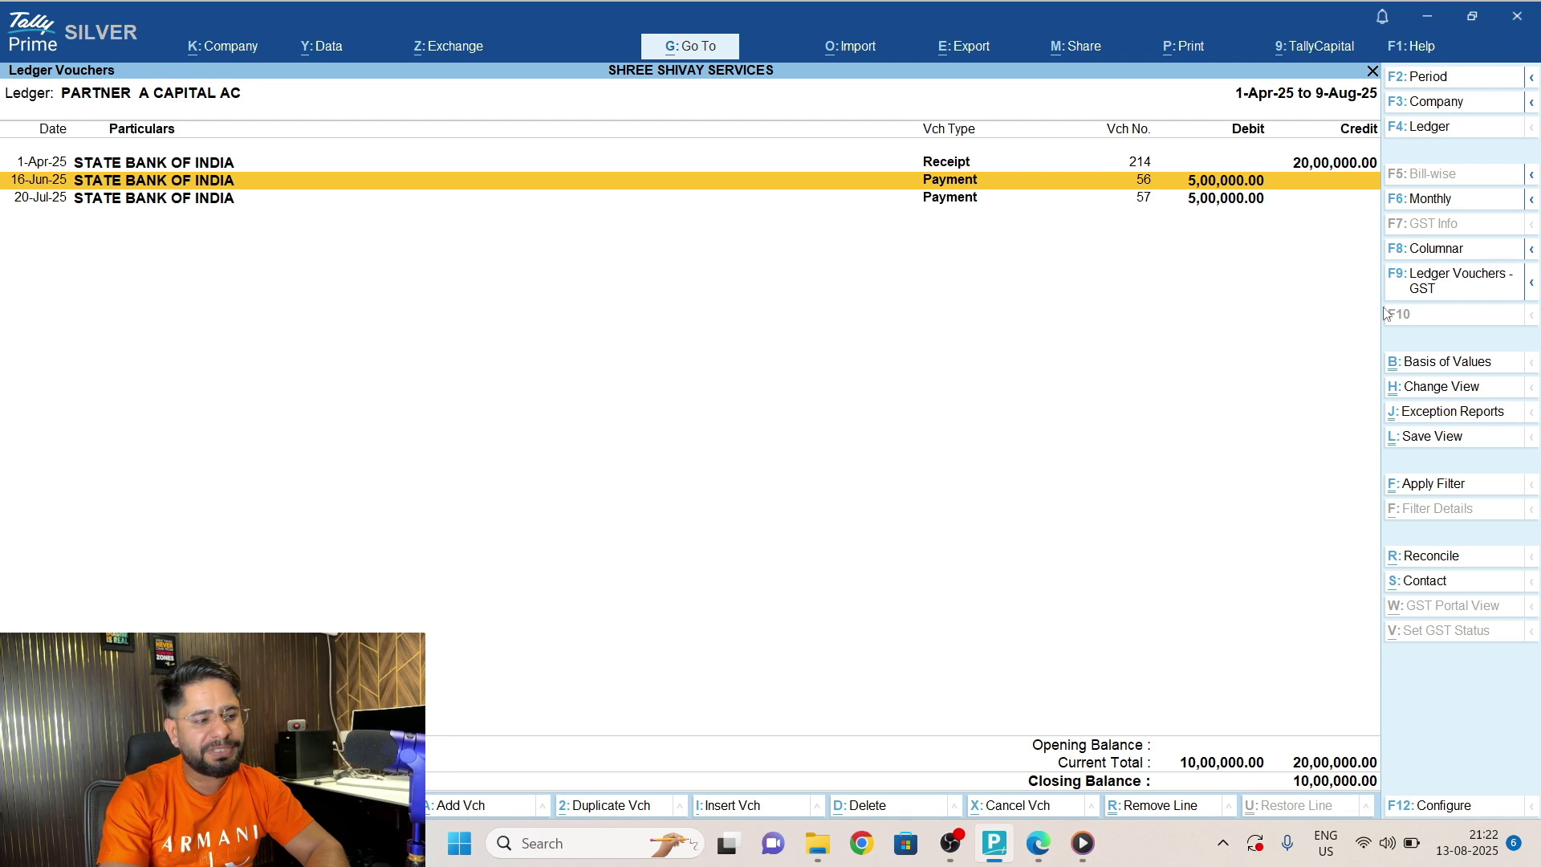
key("Down")
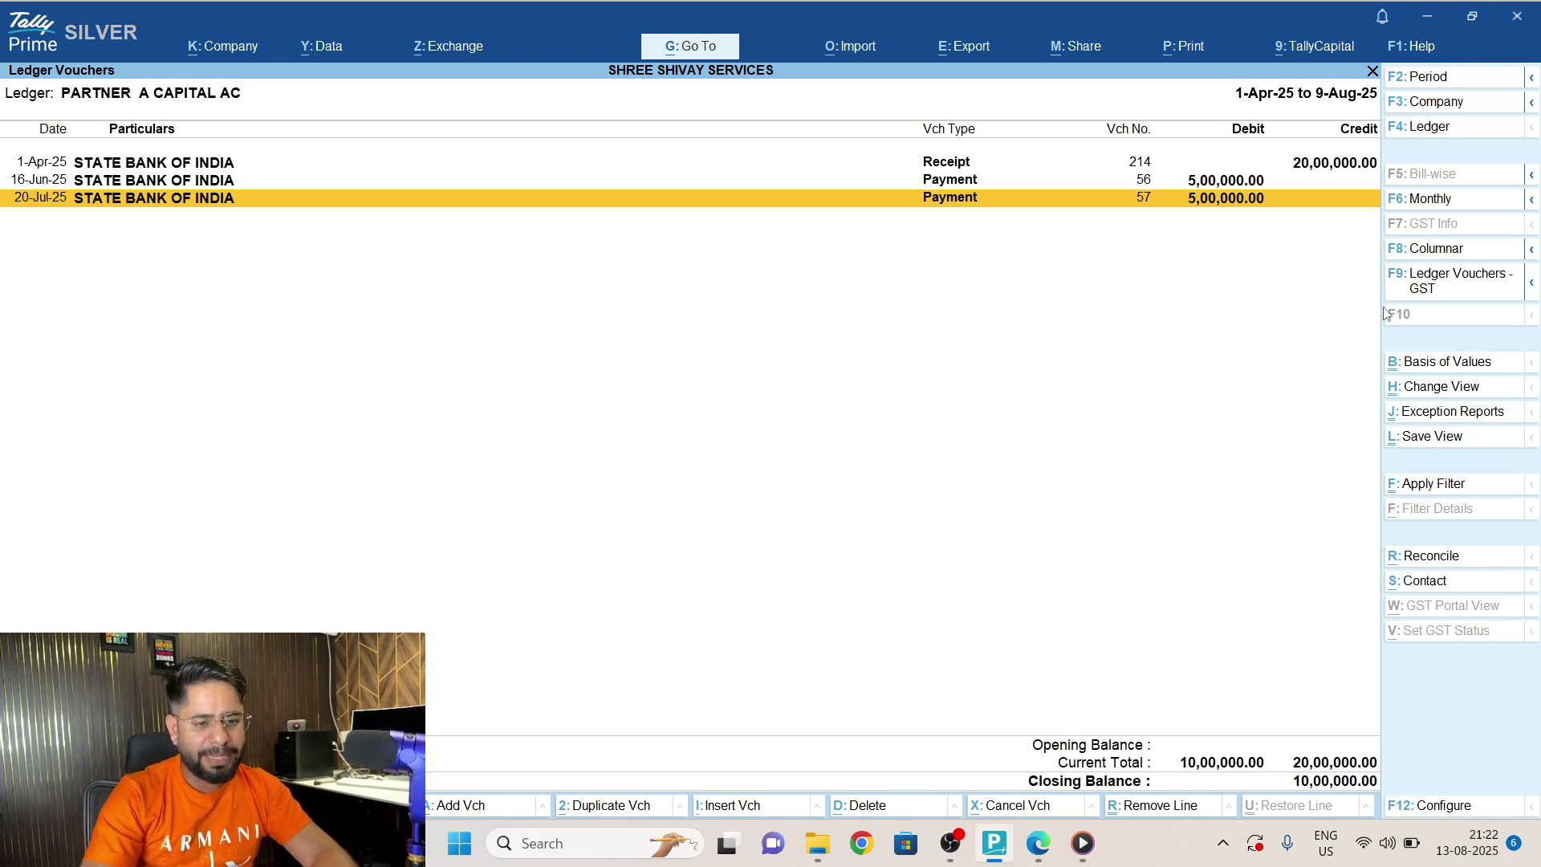
Leave the ledger vouchers and open the Interest Calculations reports from Statements of Accounts.
key("Escape")
key("Escape")
key("Escape")
key("Escape")
key("Escape")
key("Escape")
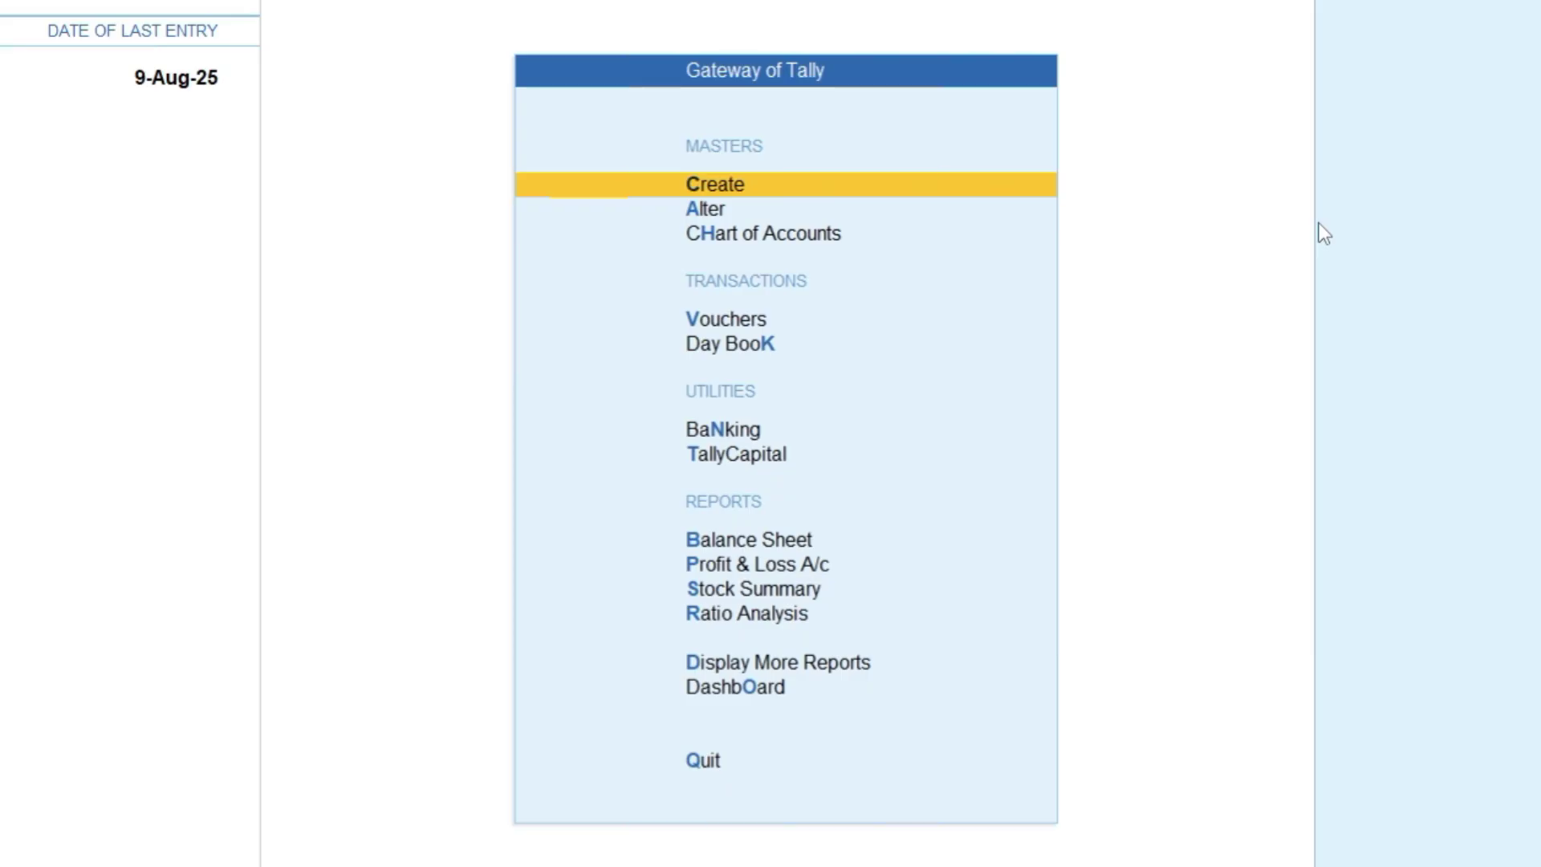
key("d")
key("Up")
key("Up")
key("Up")
key("Up")
key("Up")
key("Up")
key("Up")
key("Up")
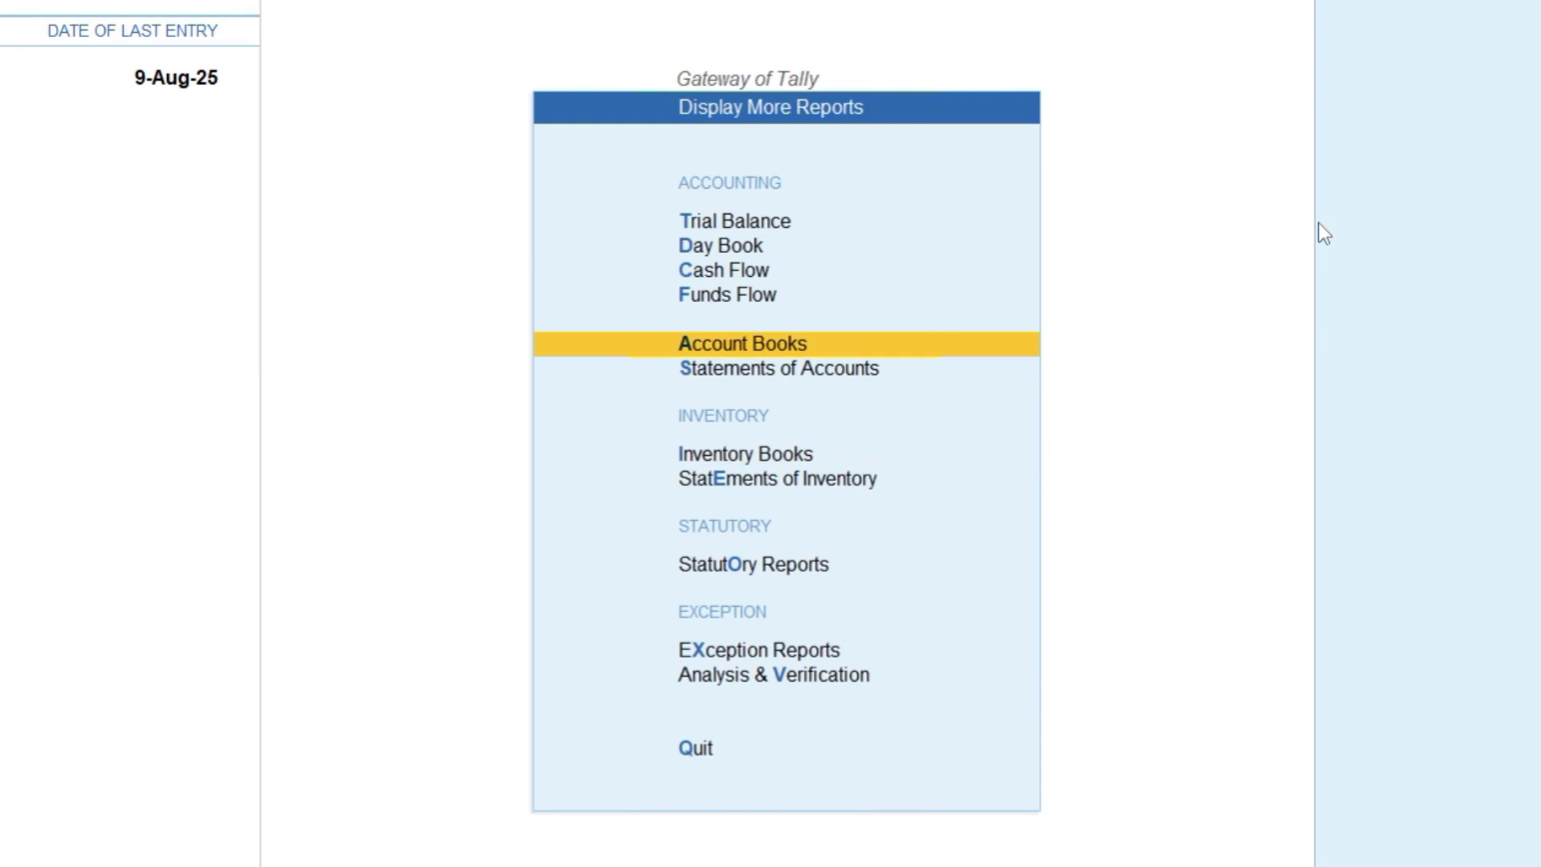
key("Down")
key("Return")
key("Down")
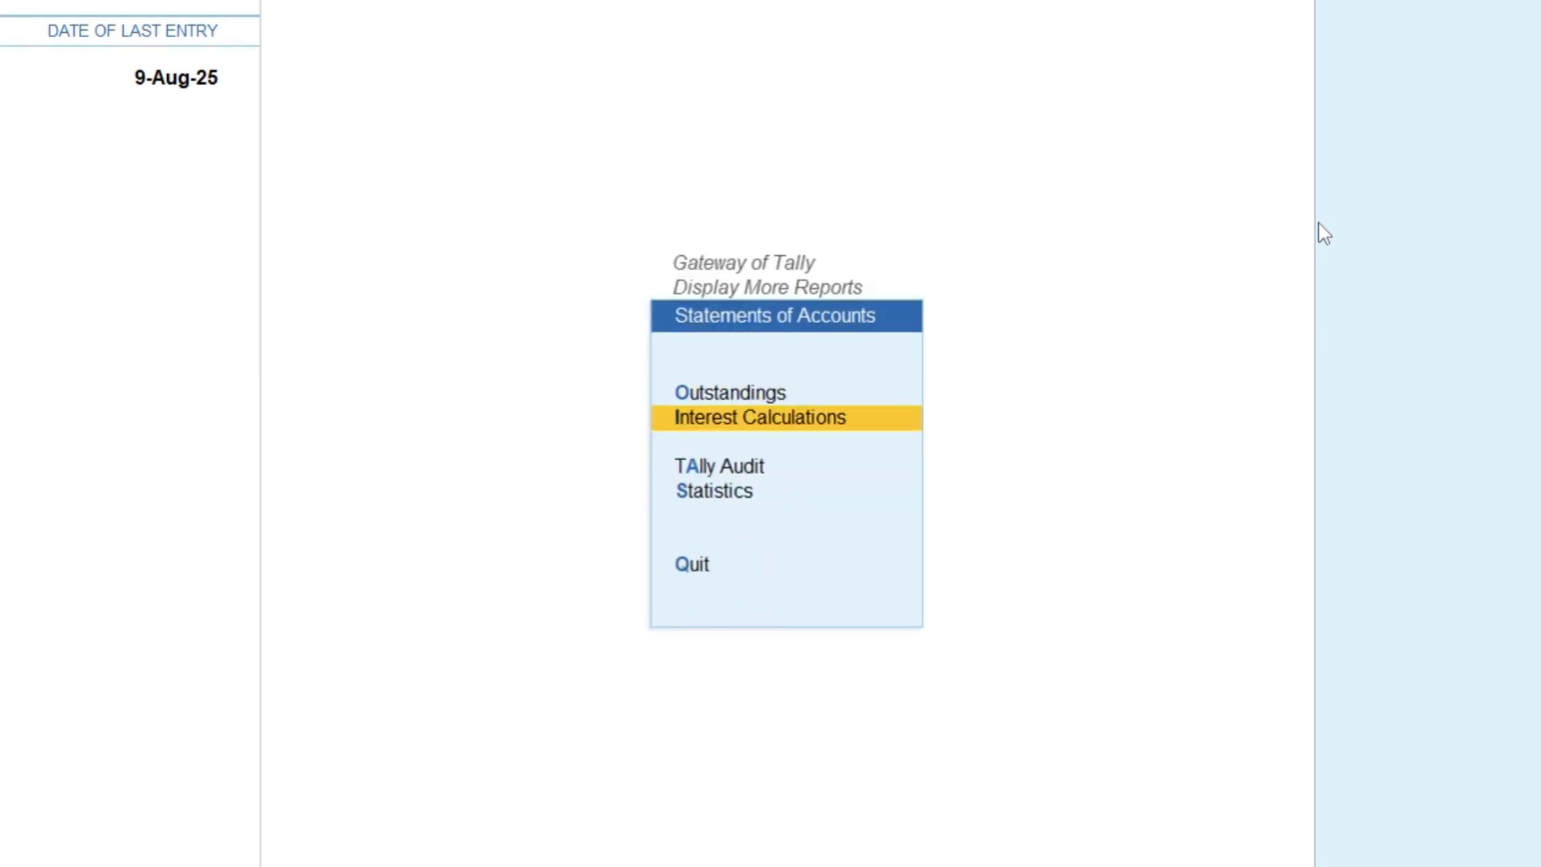
key("Return")
Display the Interest Payable report and drill into Capital Account to compare the two partners' interest.
key("Down")
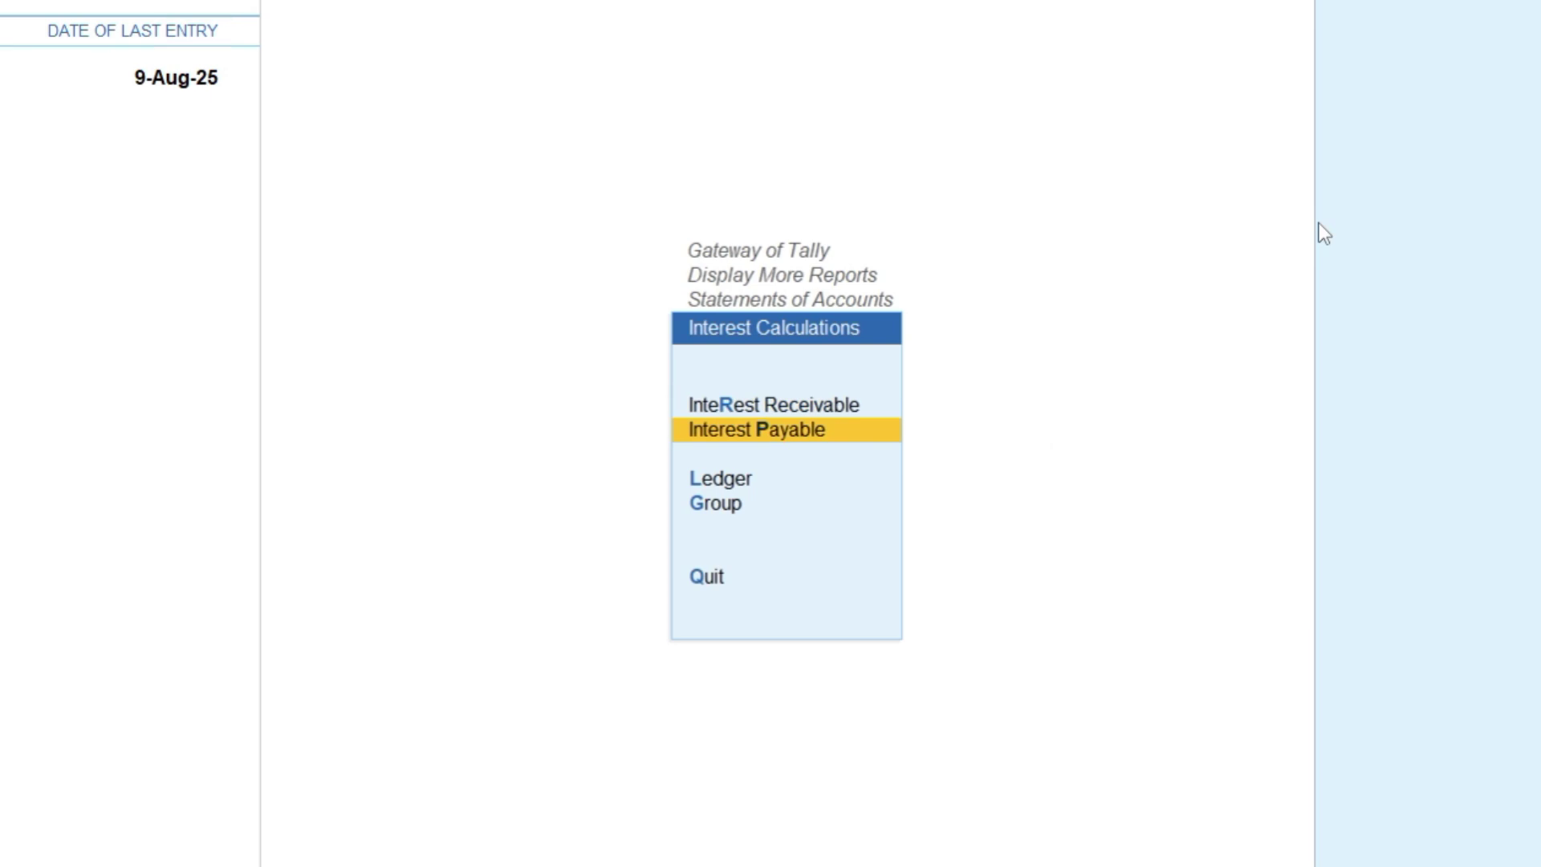
key("Up")
key("Down")
key("Up")
key("Down")
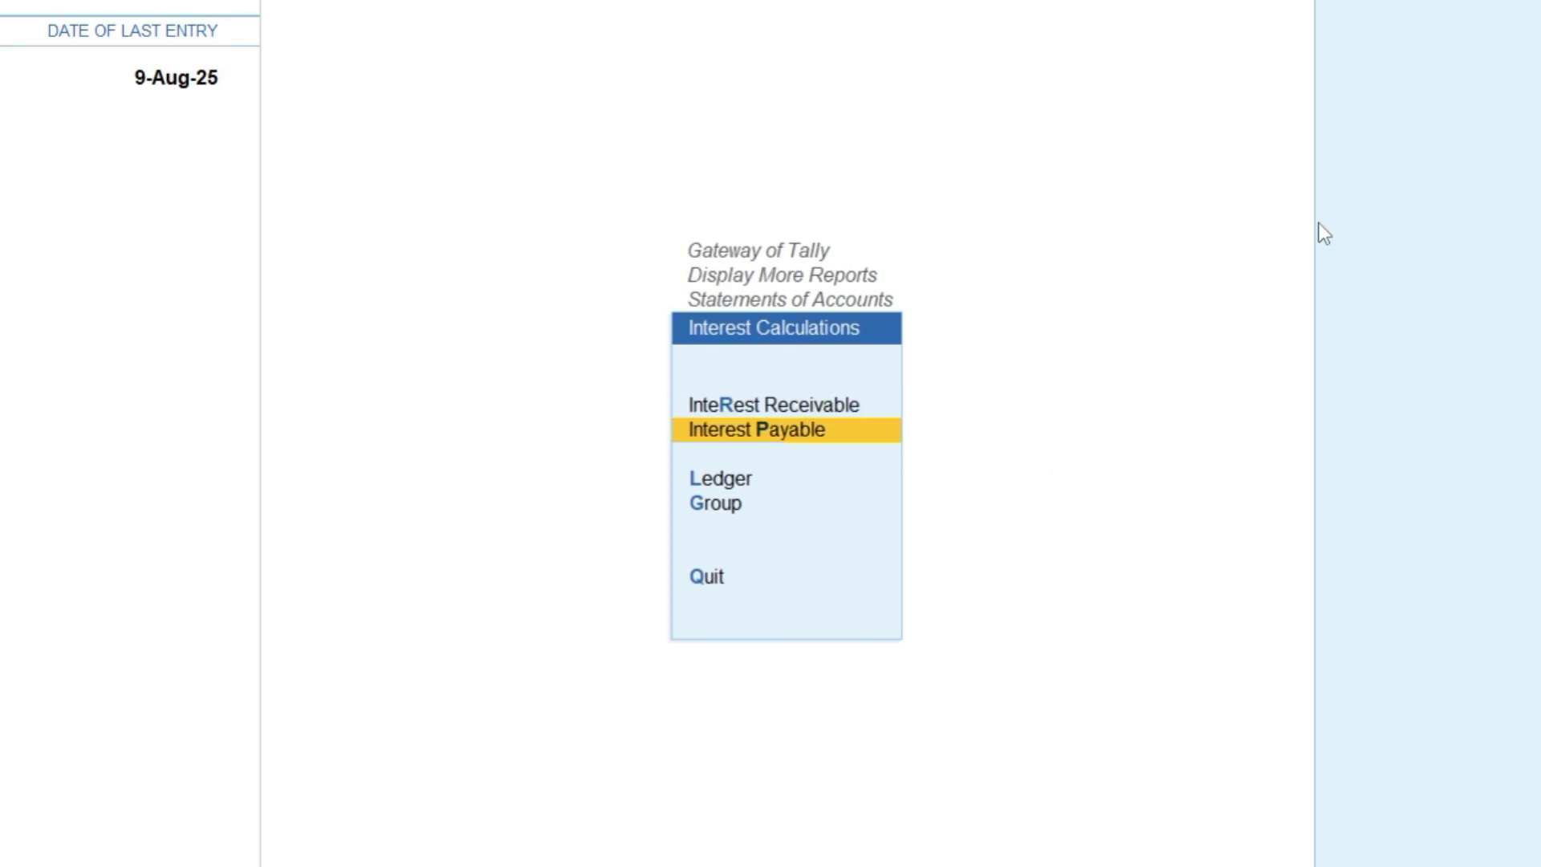
key("Up")
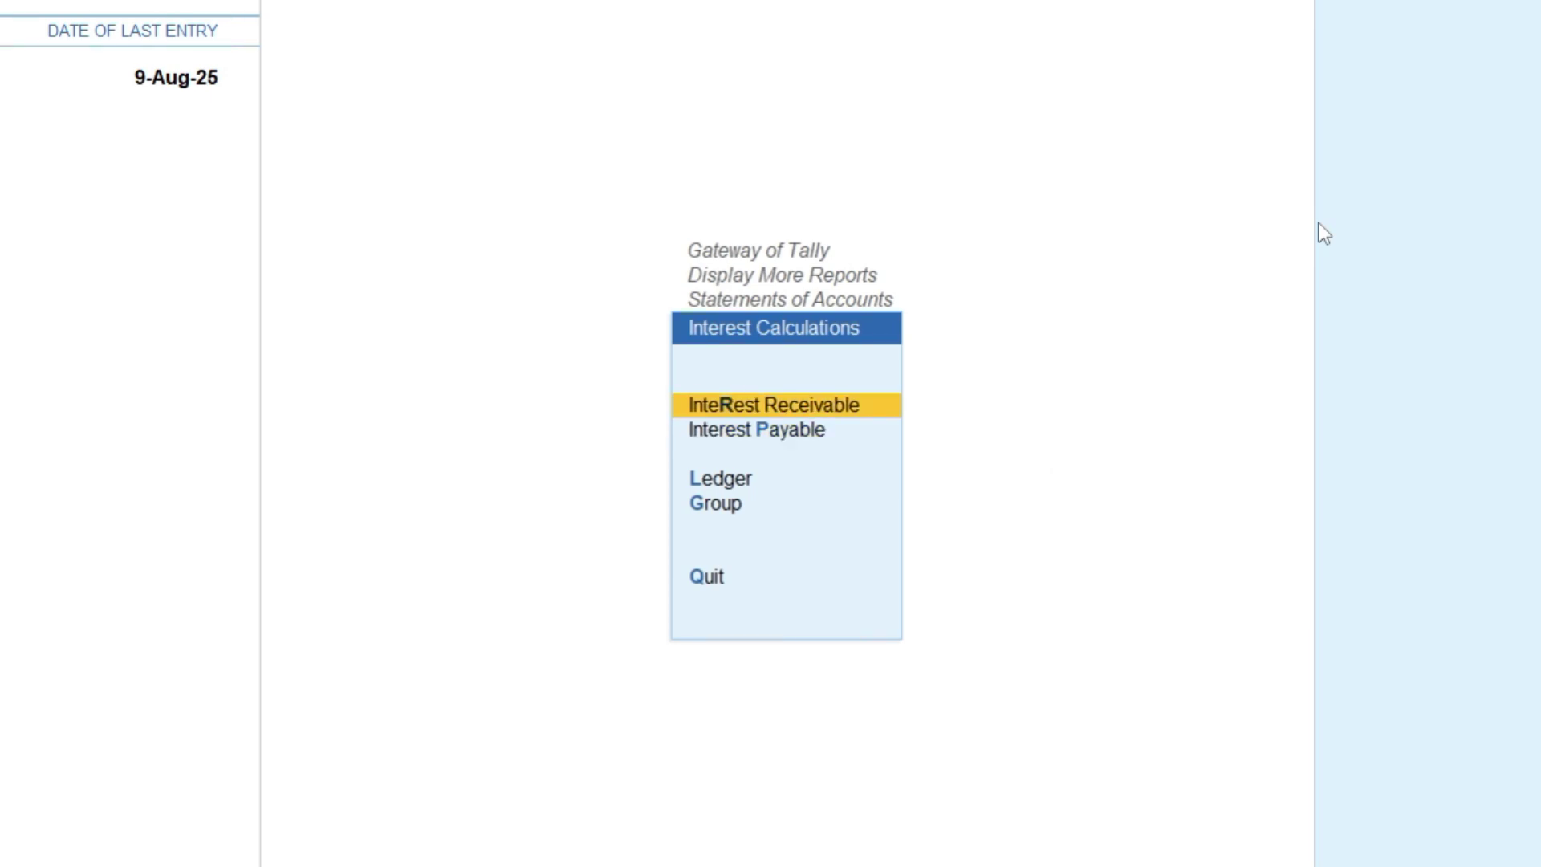
key("Down")
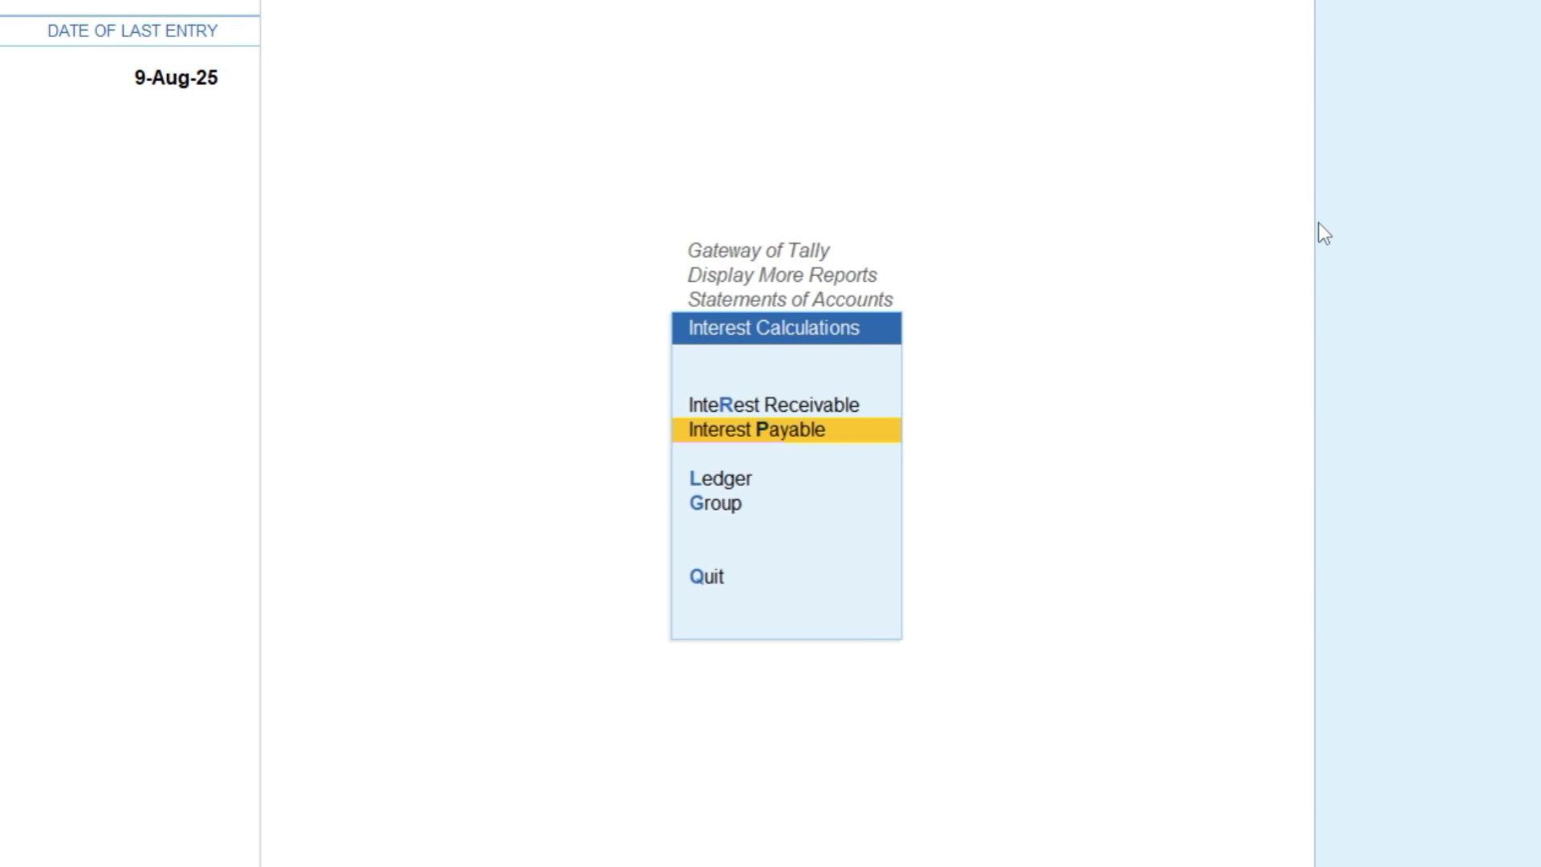
key("Return")
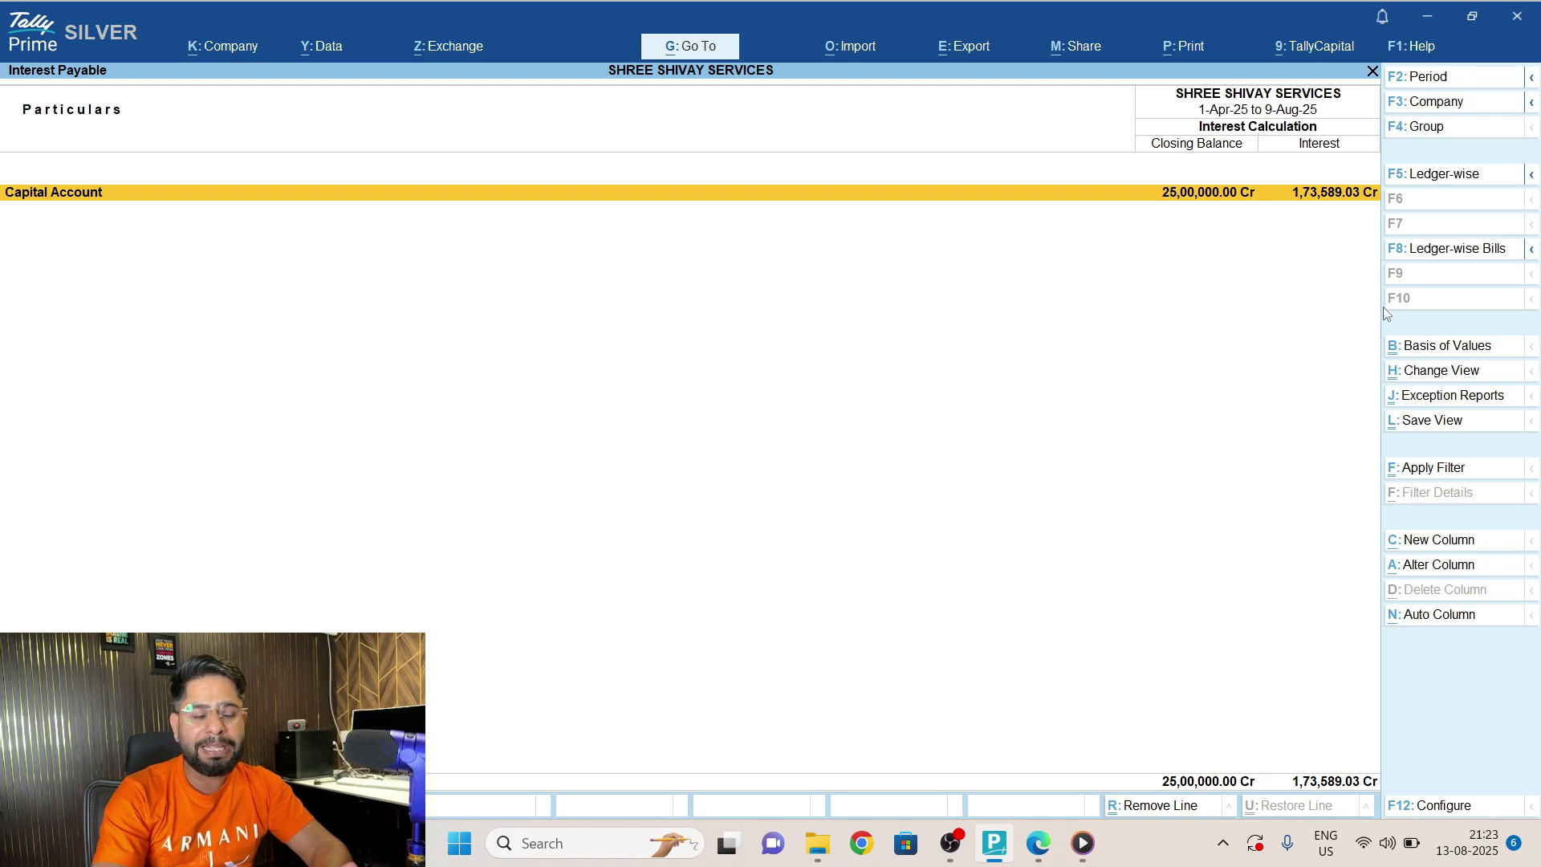
key("Return")
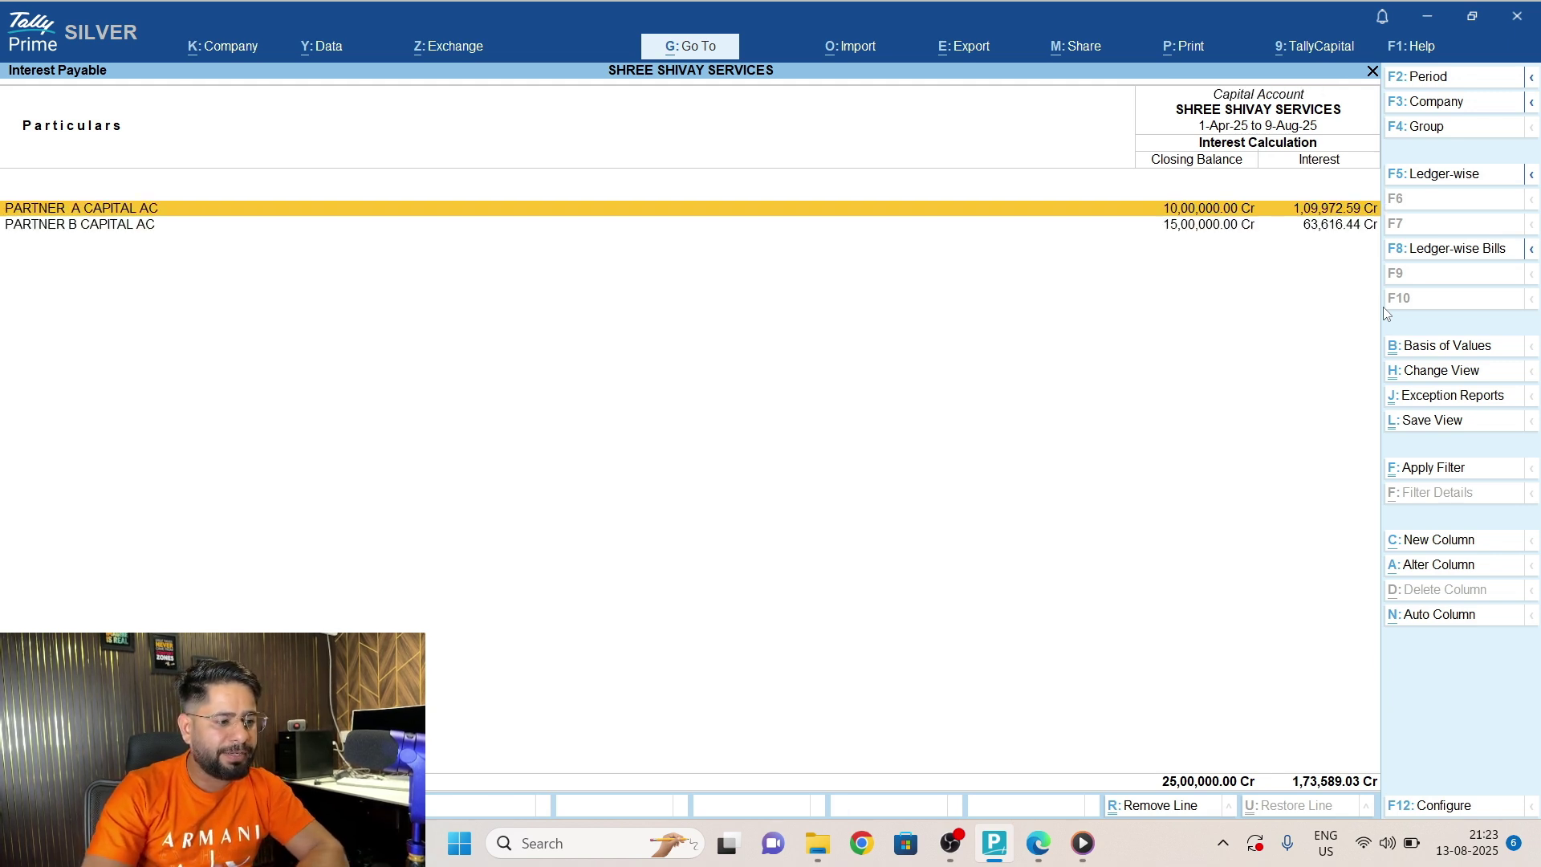
key("Down")
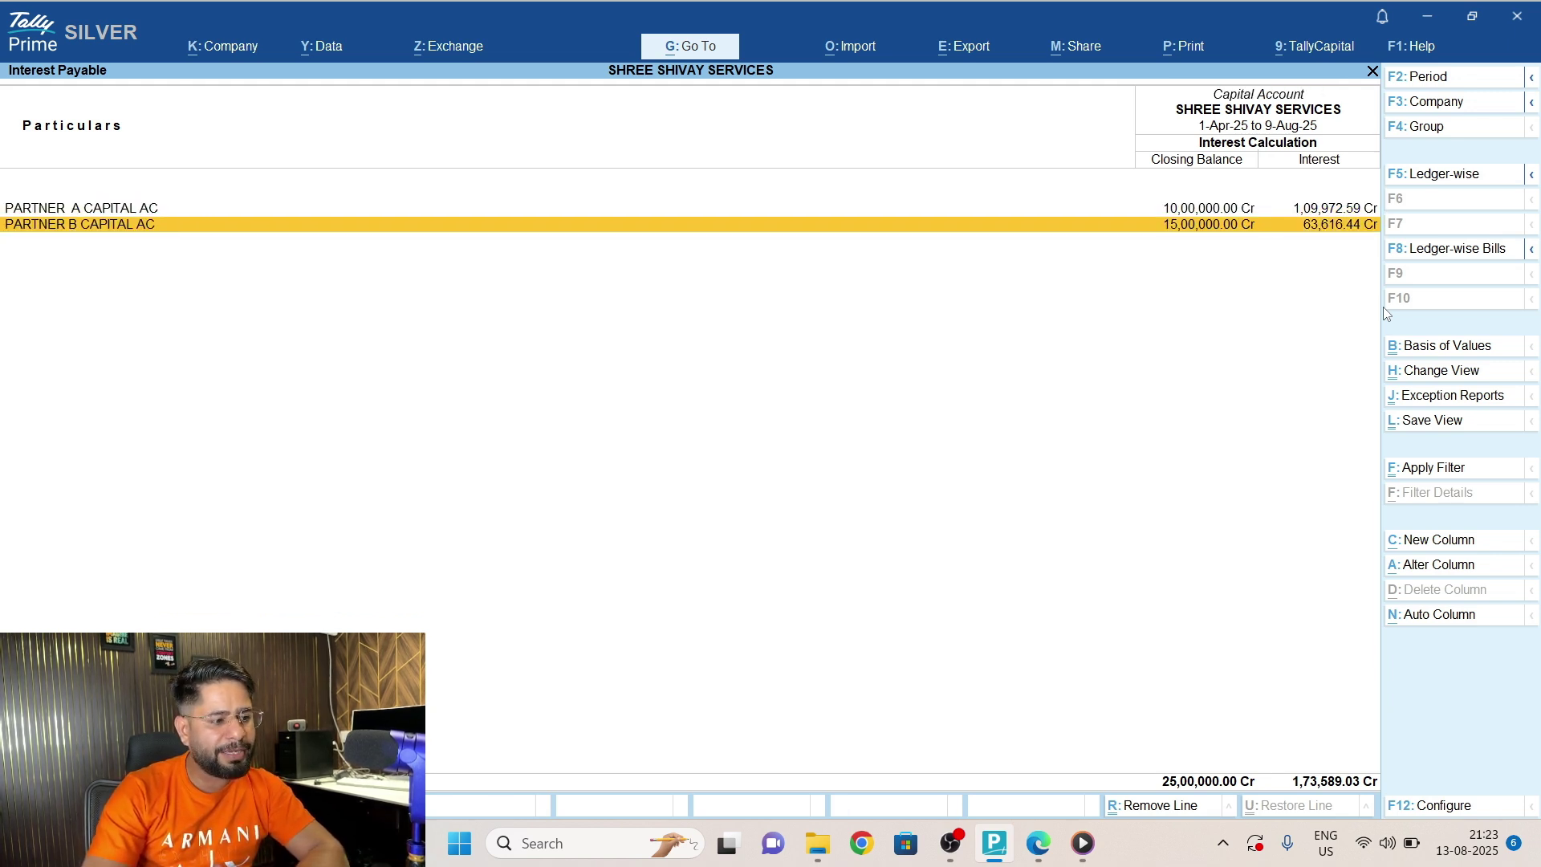
Examine the period-wise interest breakdown of PARTNER A CAPITAL AC, then return to the partners' list.
key("Up")
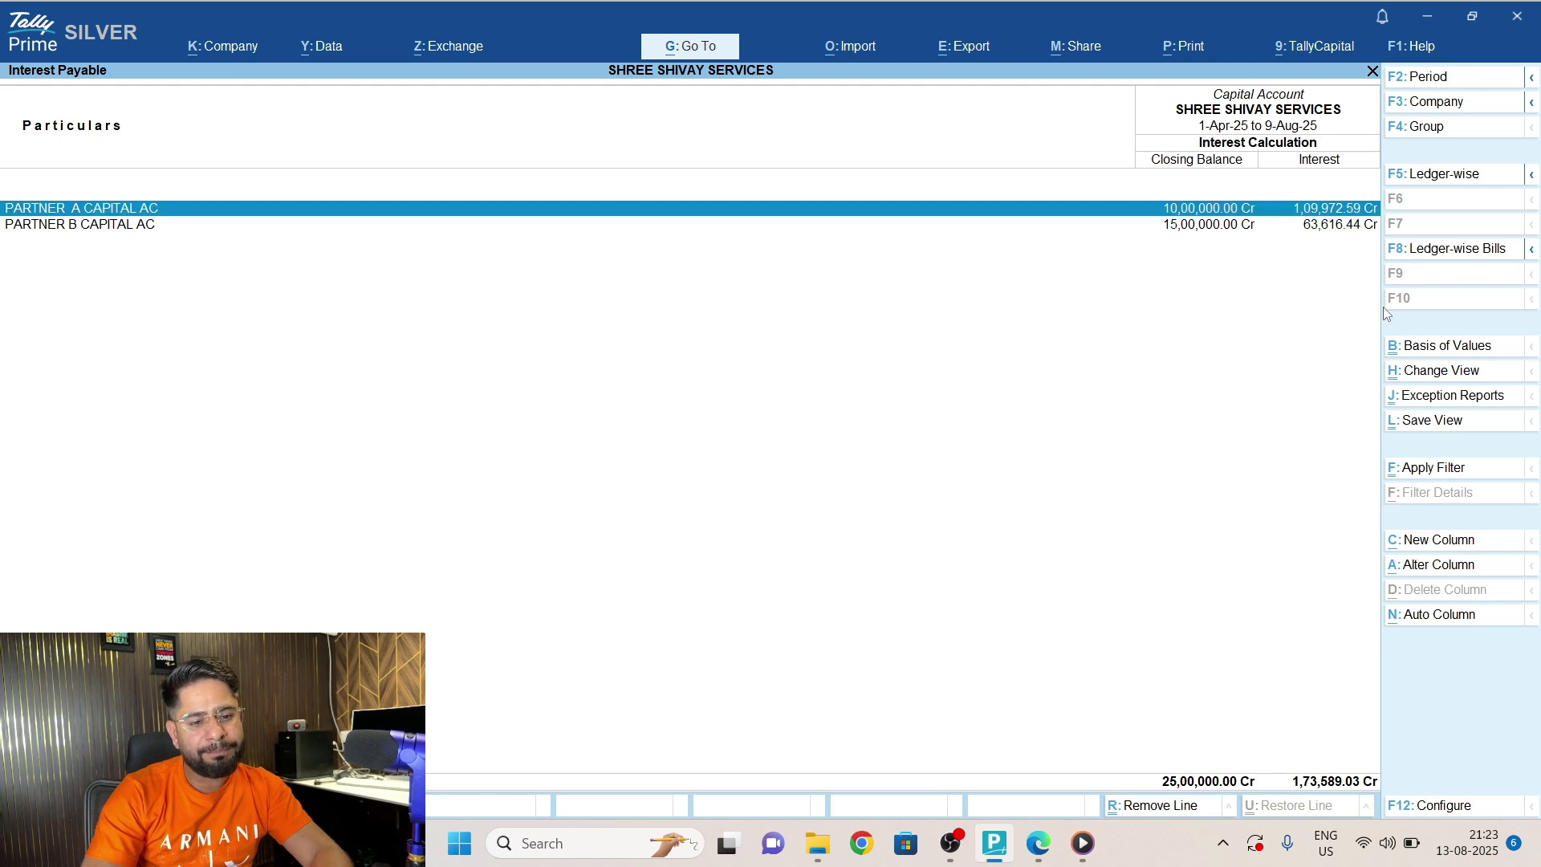
key("space")
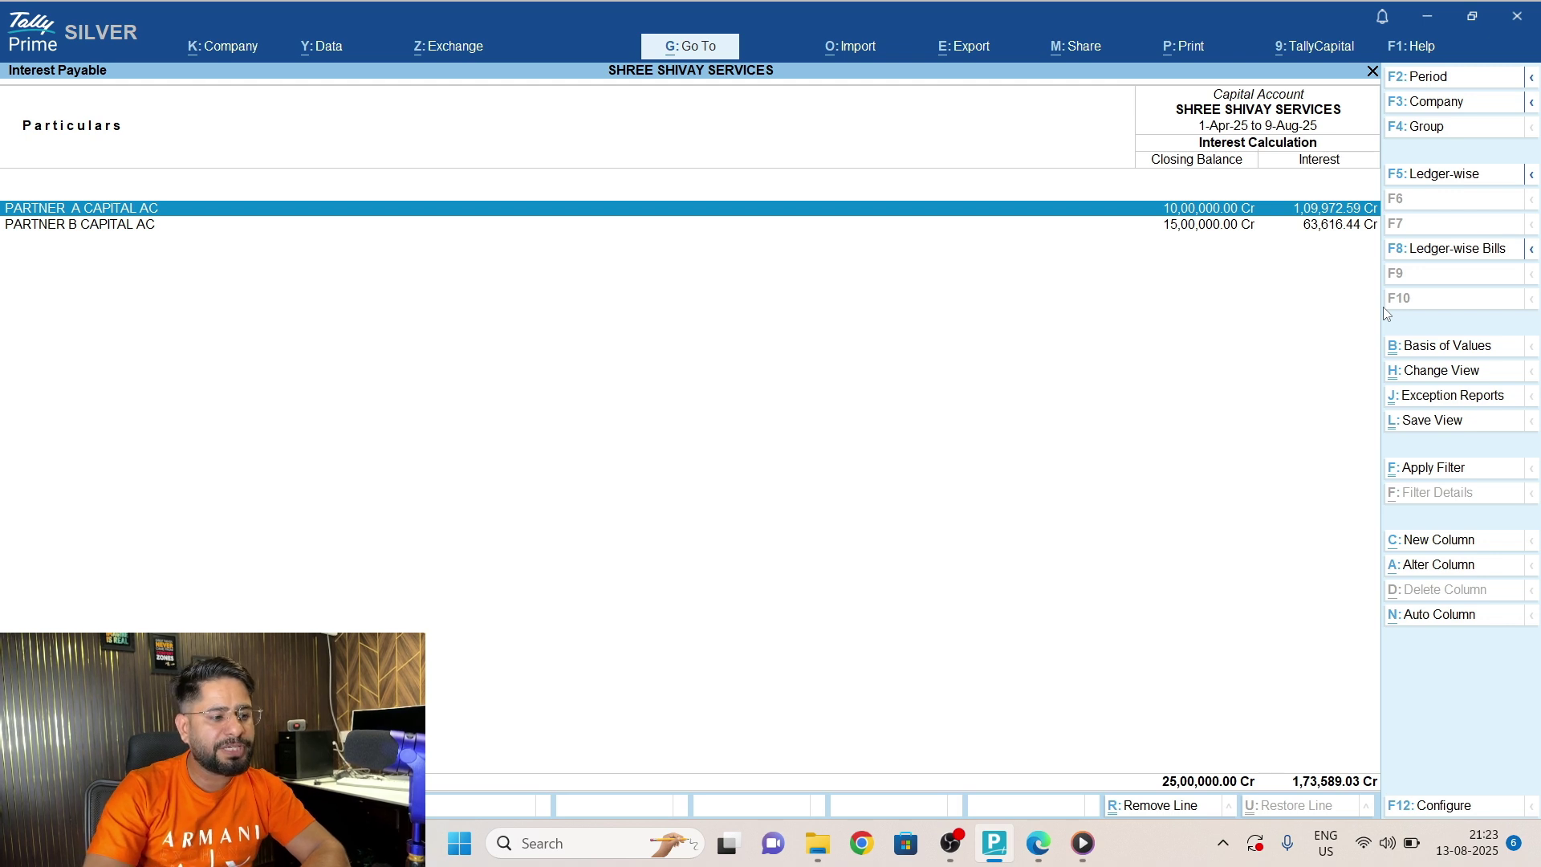
key("Return")
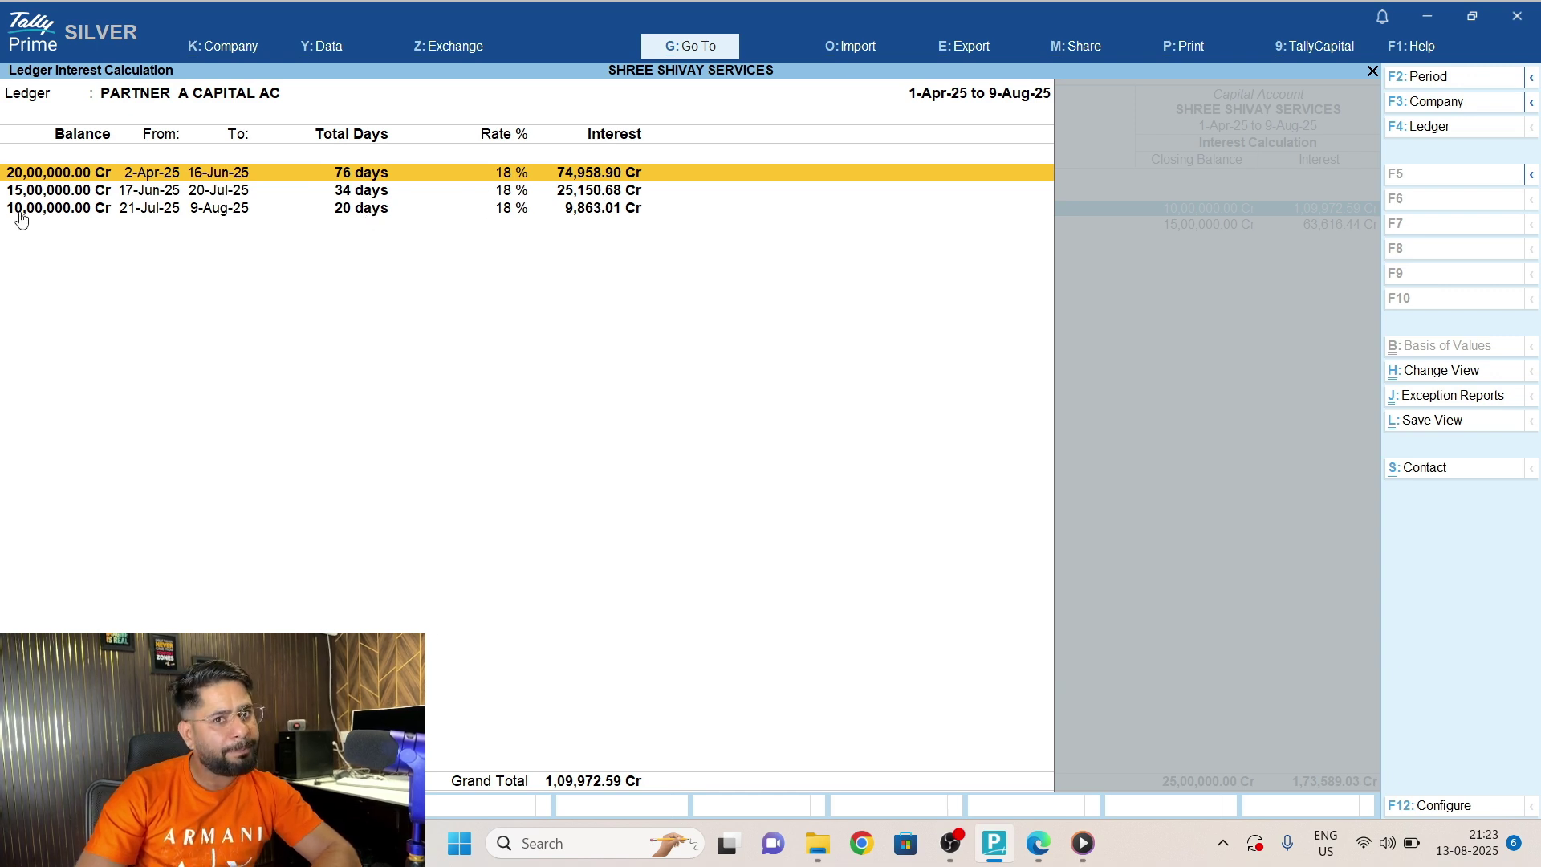
key("Escape")
Examine the interest breakdown of PARTNER B CAPITAL AC and leave the Interest Payable report.
left_click(143, 224)
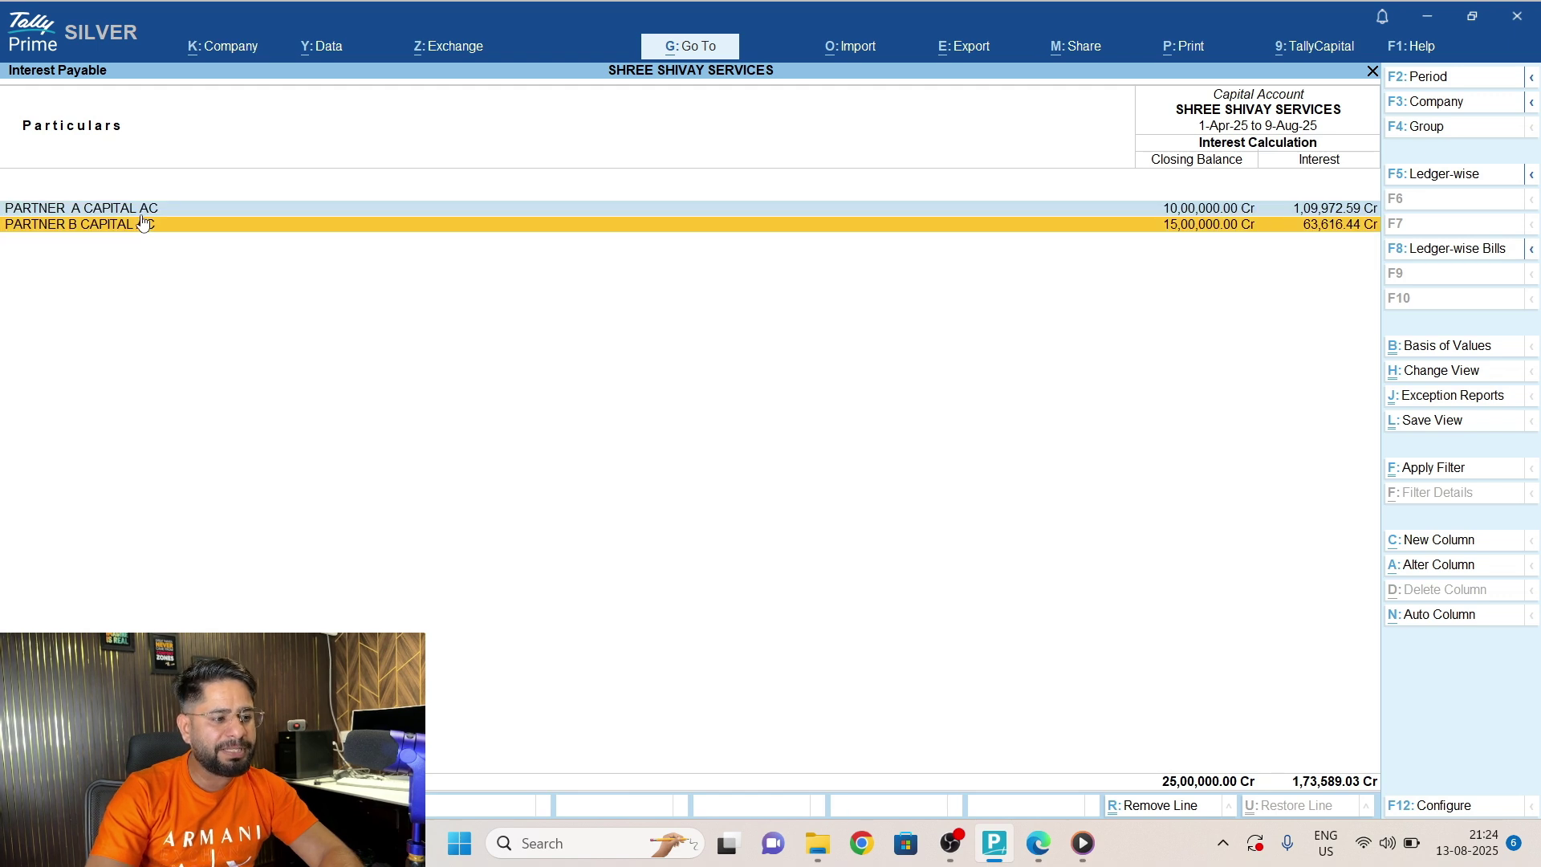
key("Return")
key("Return")
key("Escape")
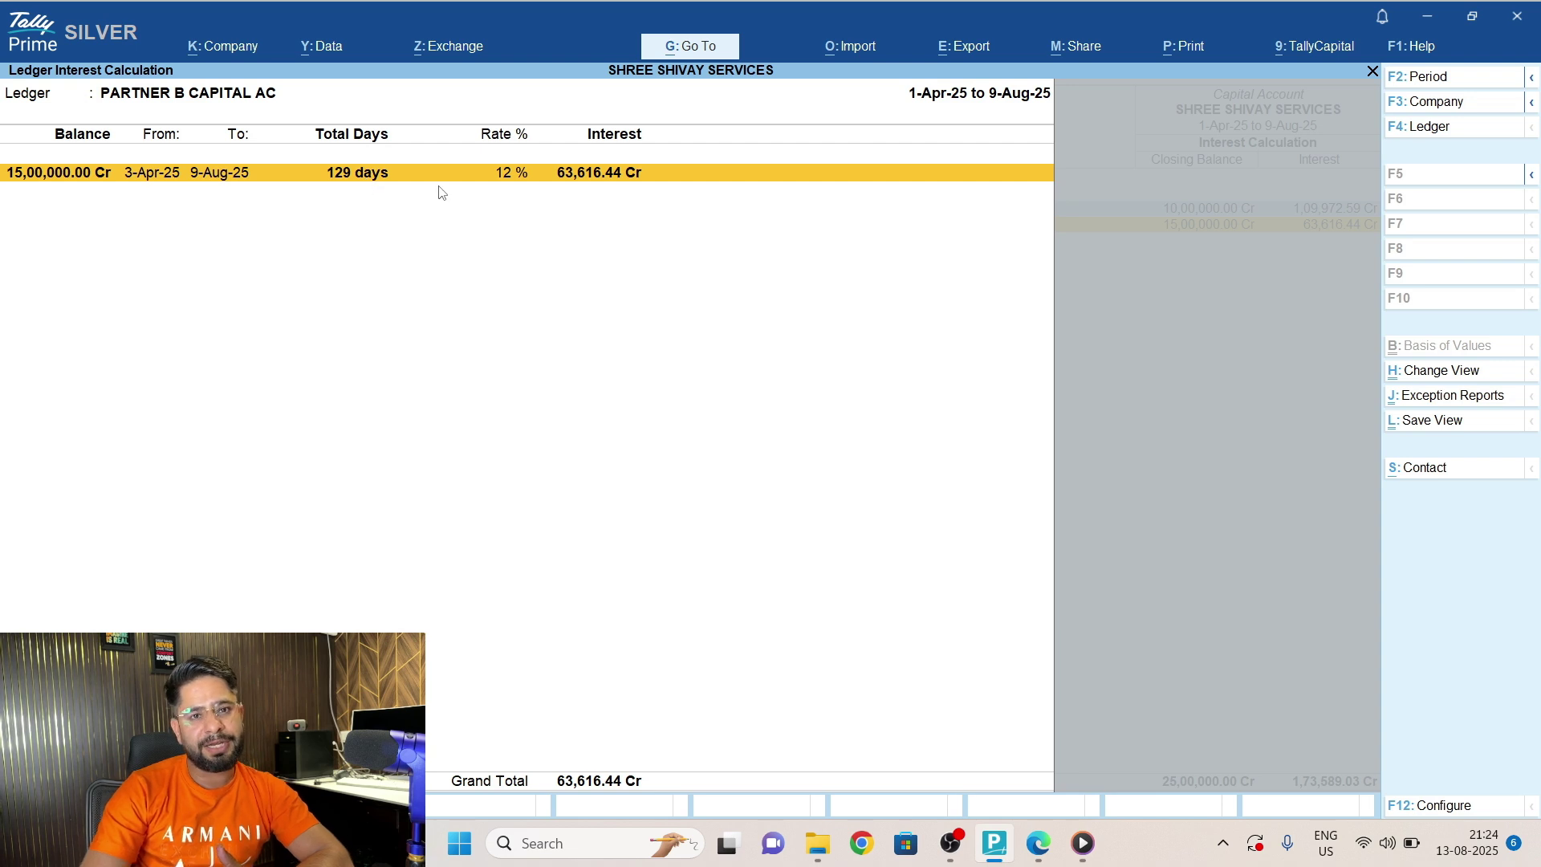
key("Escape")
key("Escape")
key("Escape")
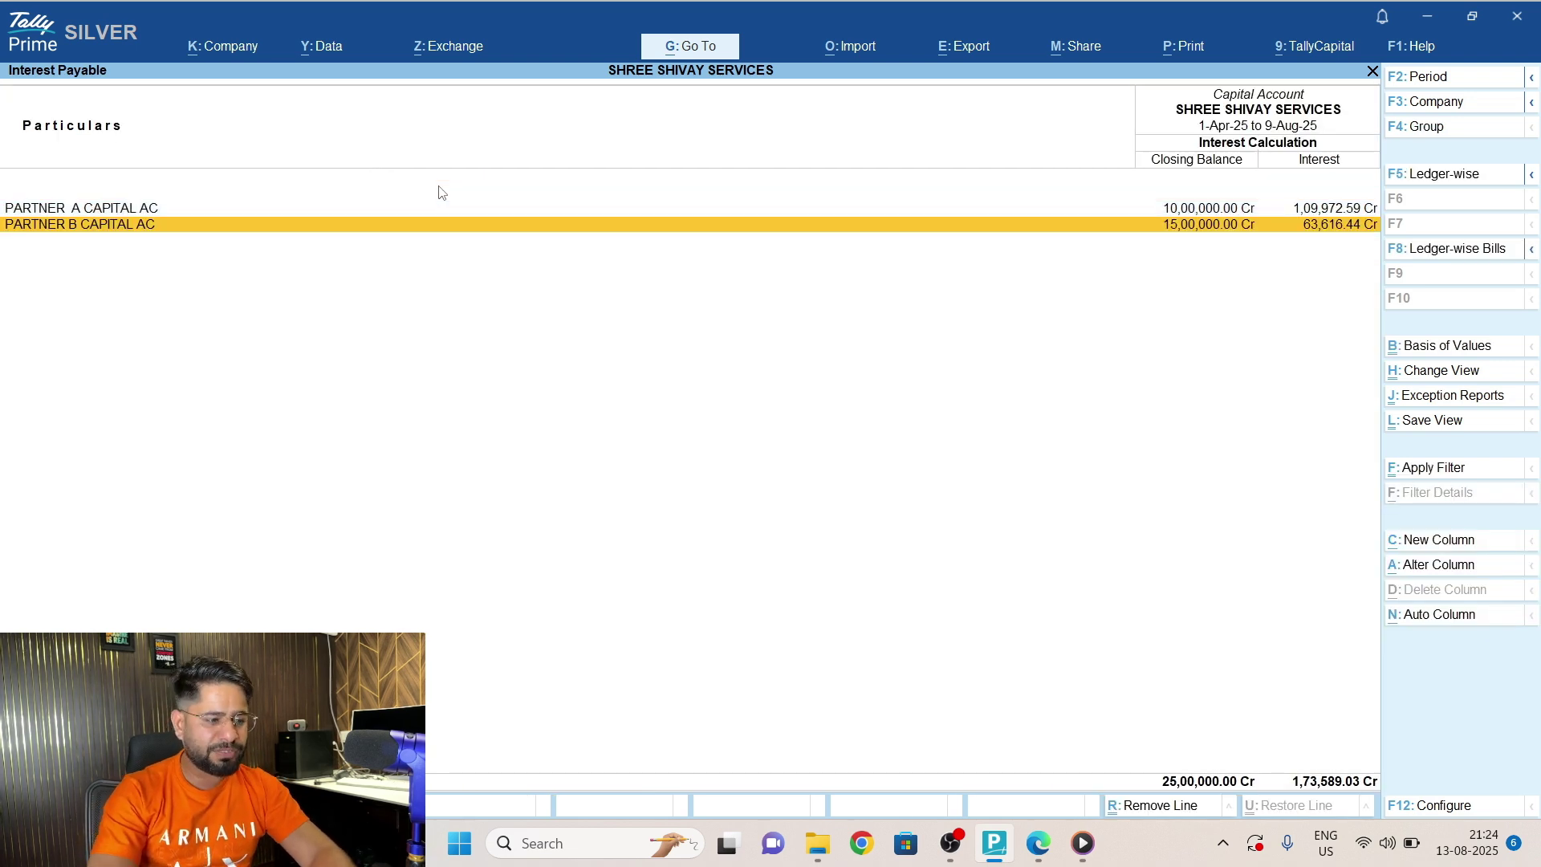
Display Interest Receivable, drill through Current Assets and Sundry Debtors to examine SUN Automotive's interest breakdown, and leave the report.
key("Down")
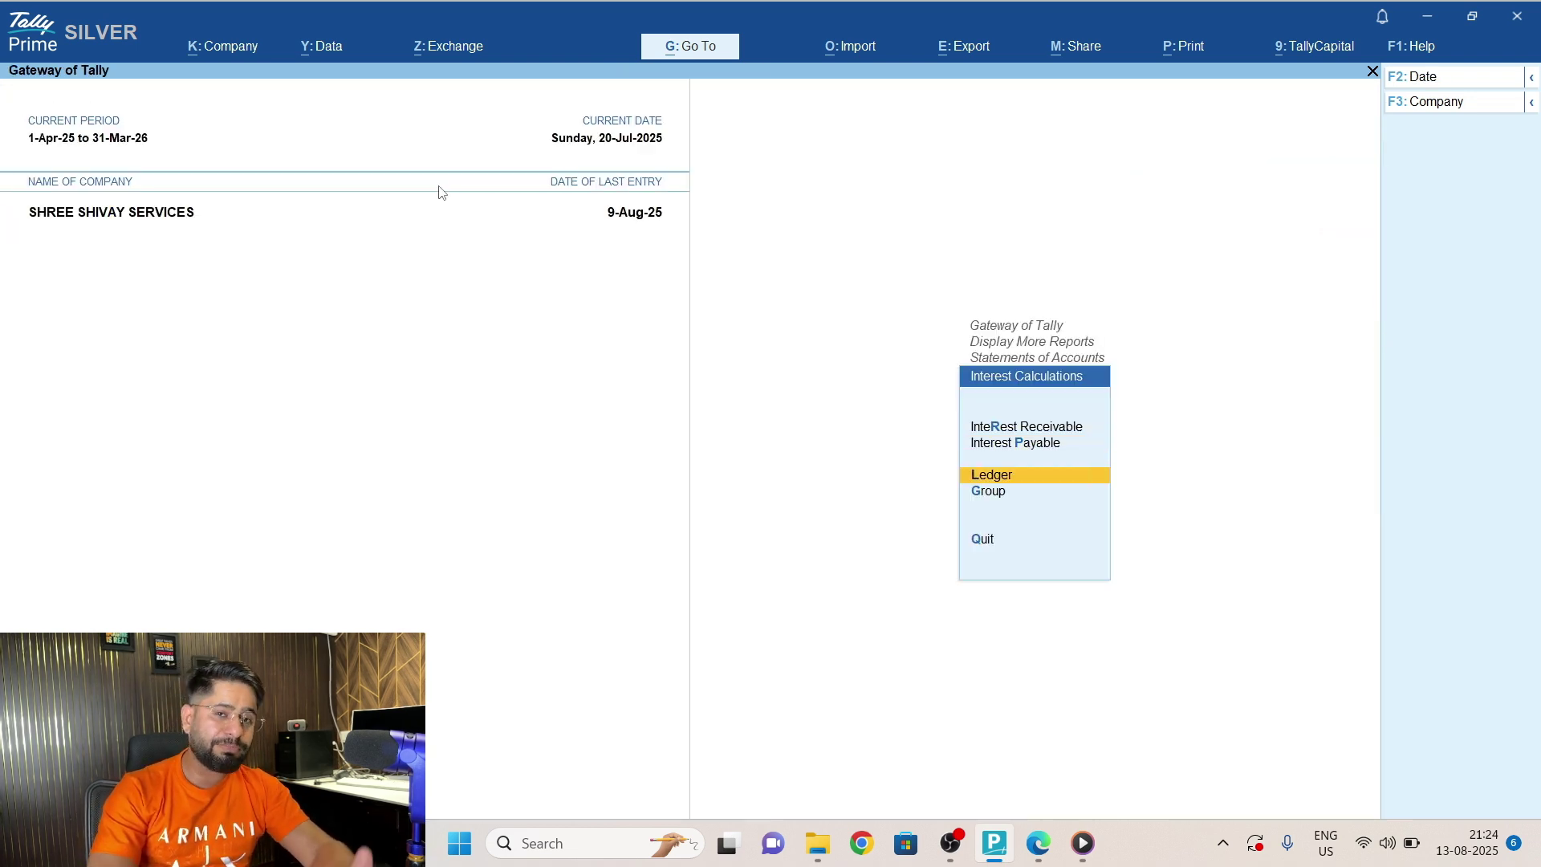
key("Up")
key("Up")
key("Return")
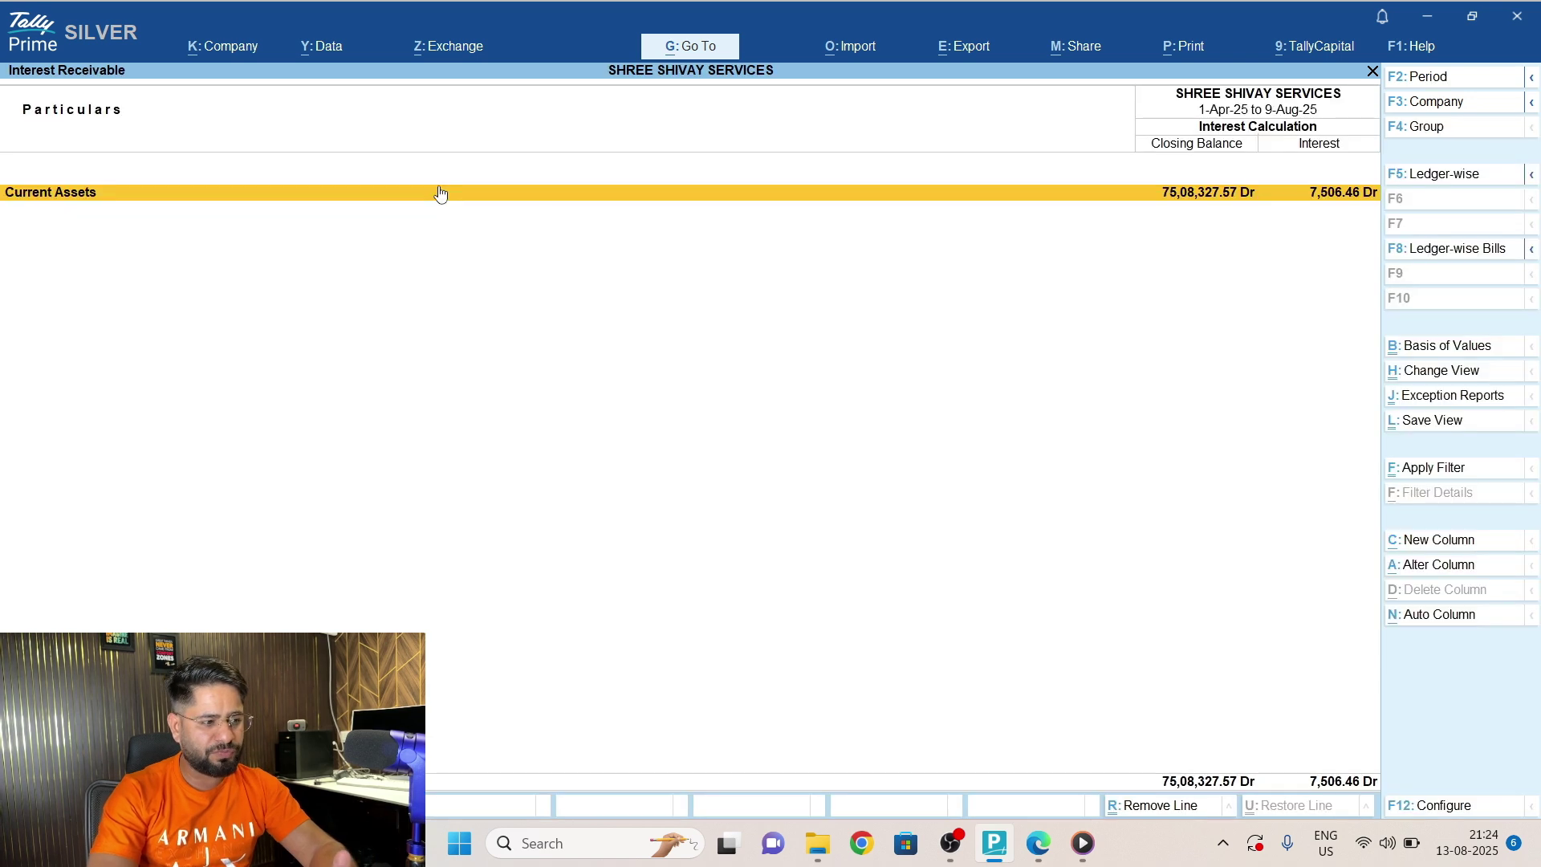
key("Return")
key("Return")
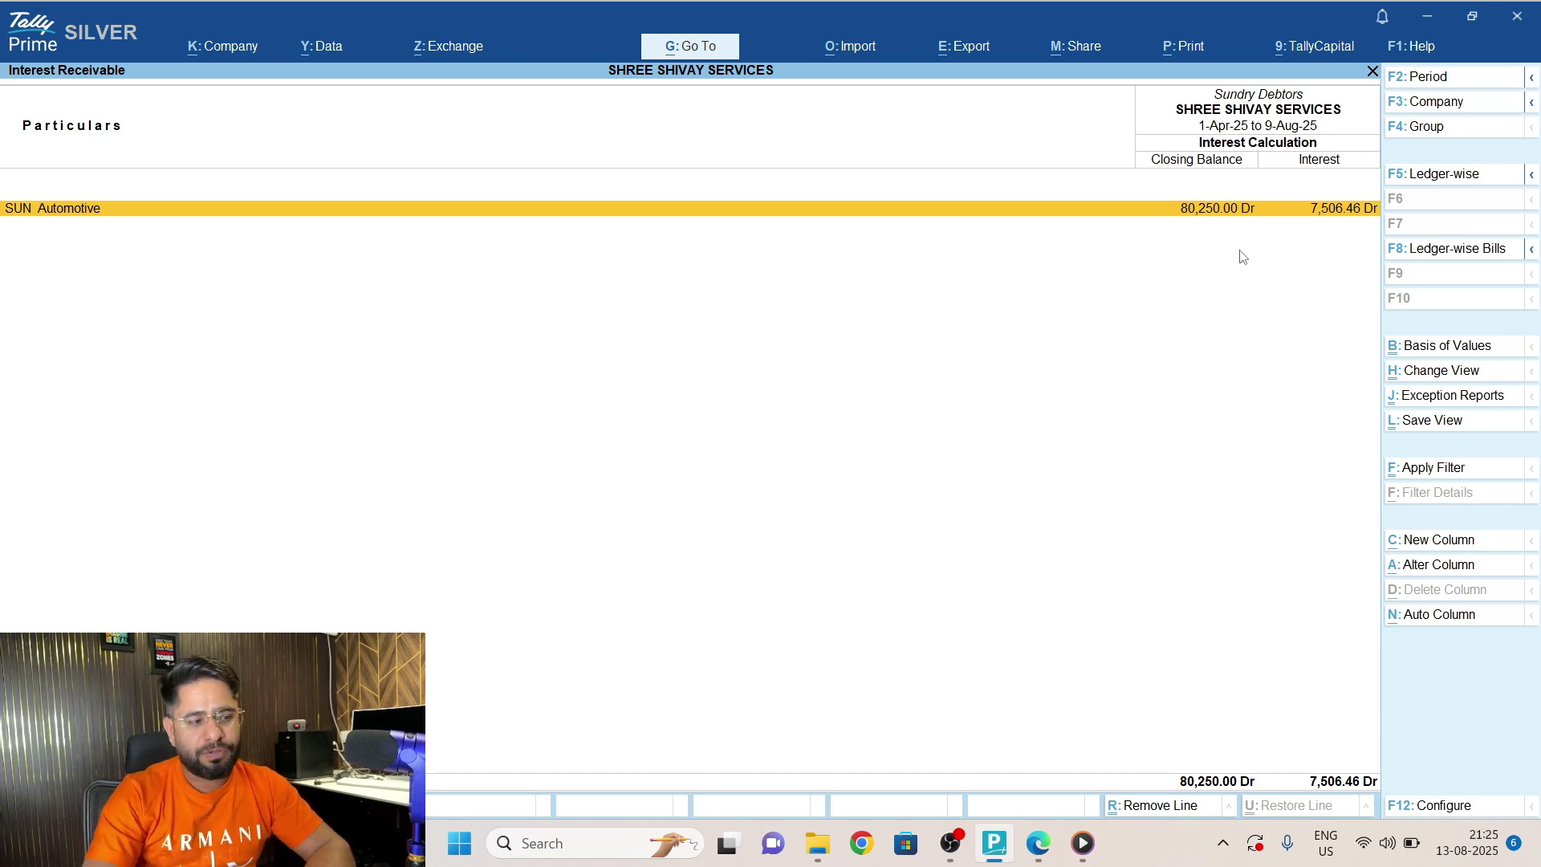
key("Return")
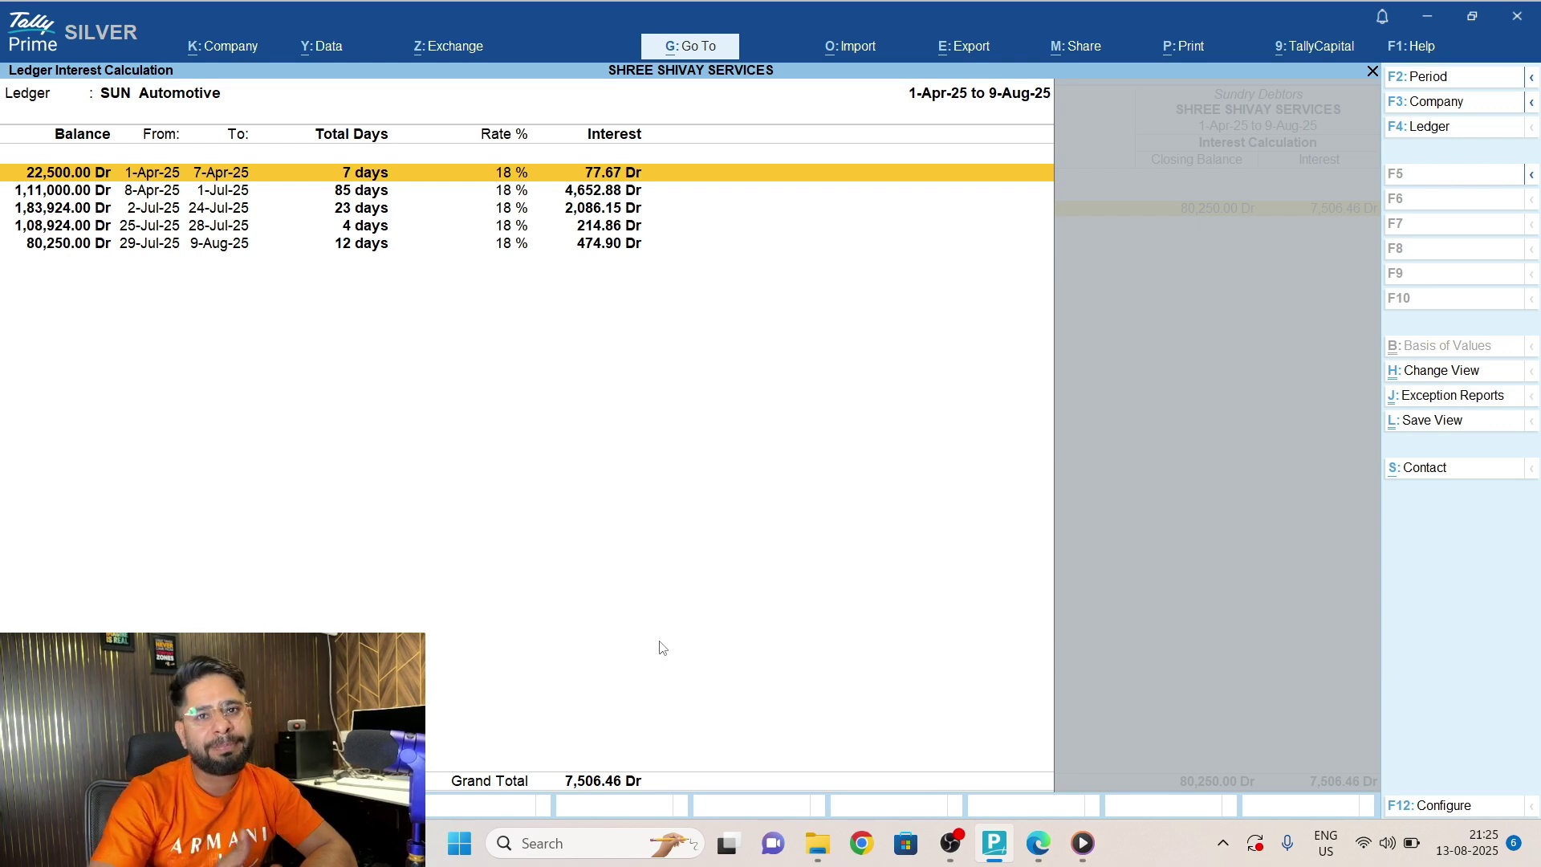
key("Escape")
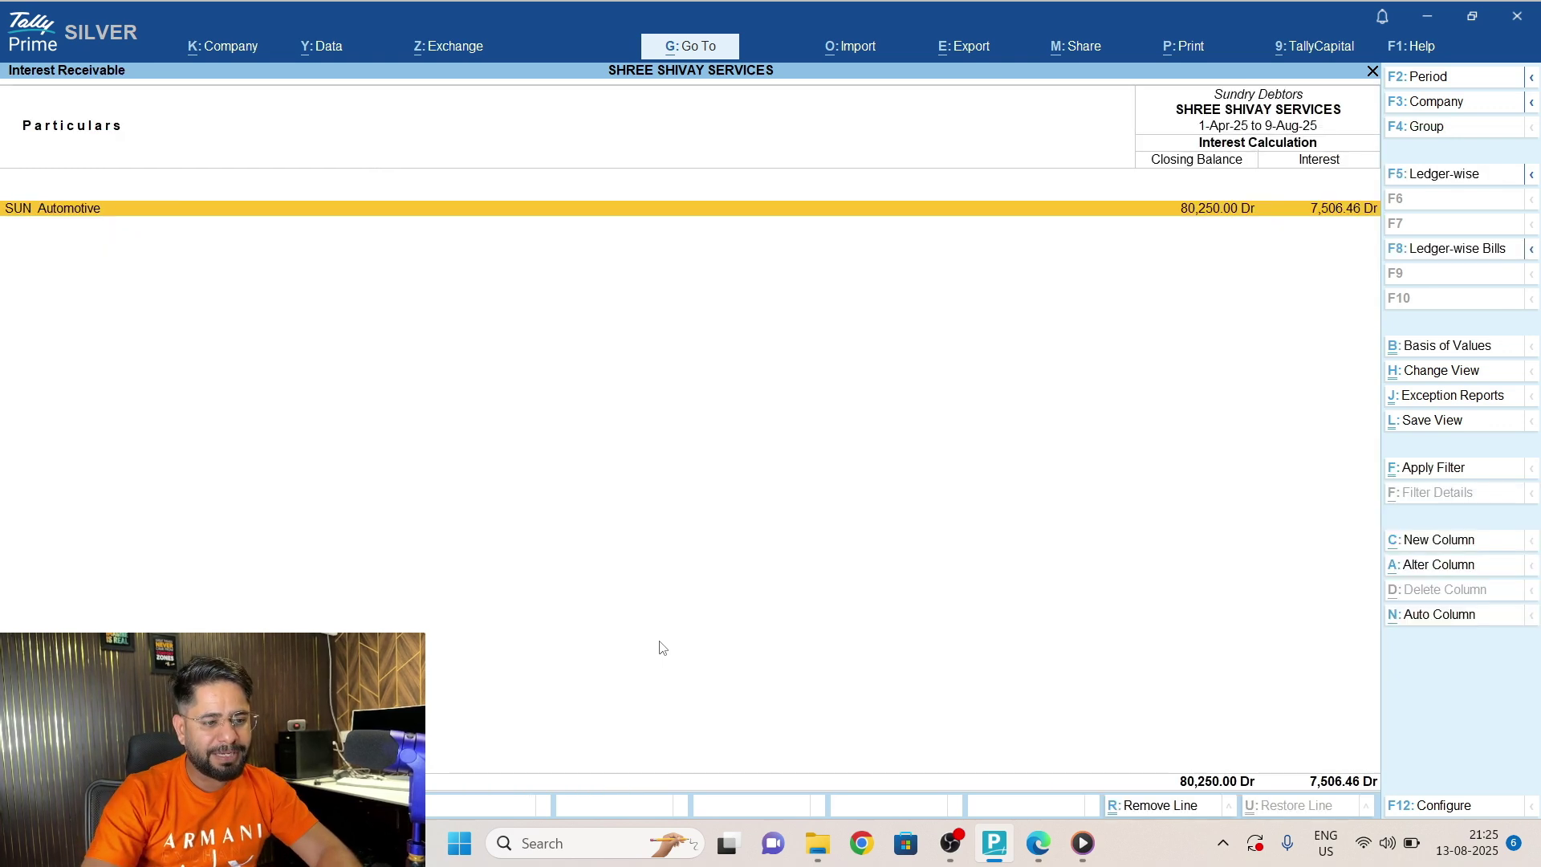
key("Escape")
key("Escape")
key("Escape")
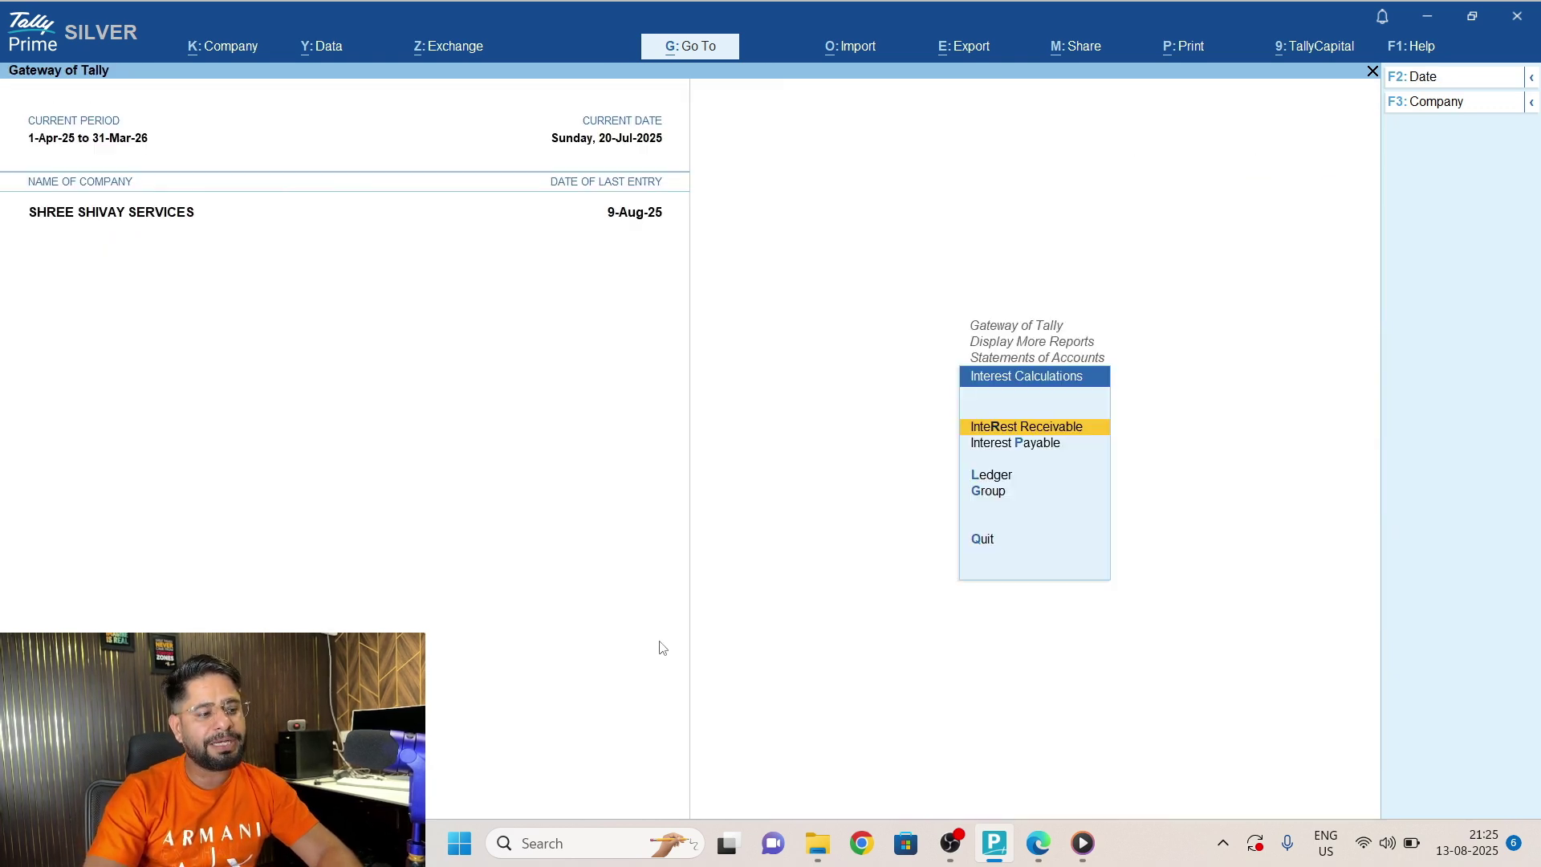
Leave the interest report menus and open the SBI USL ledger for alteration.
key("Escape")
key("Escape")
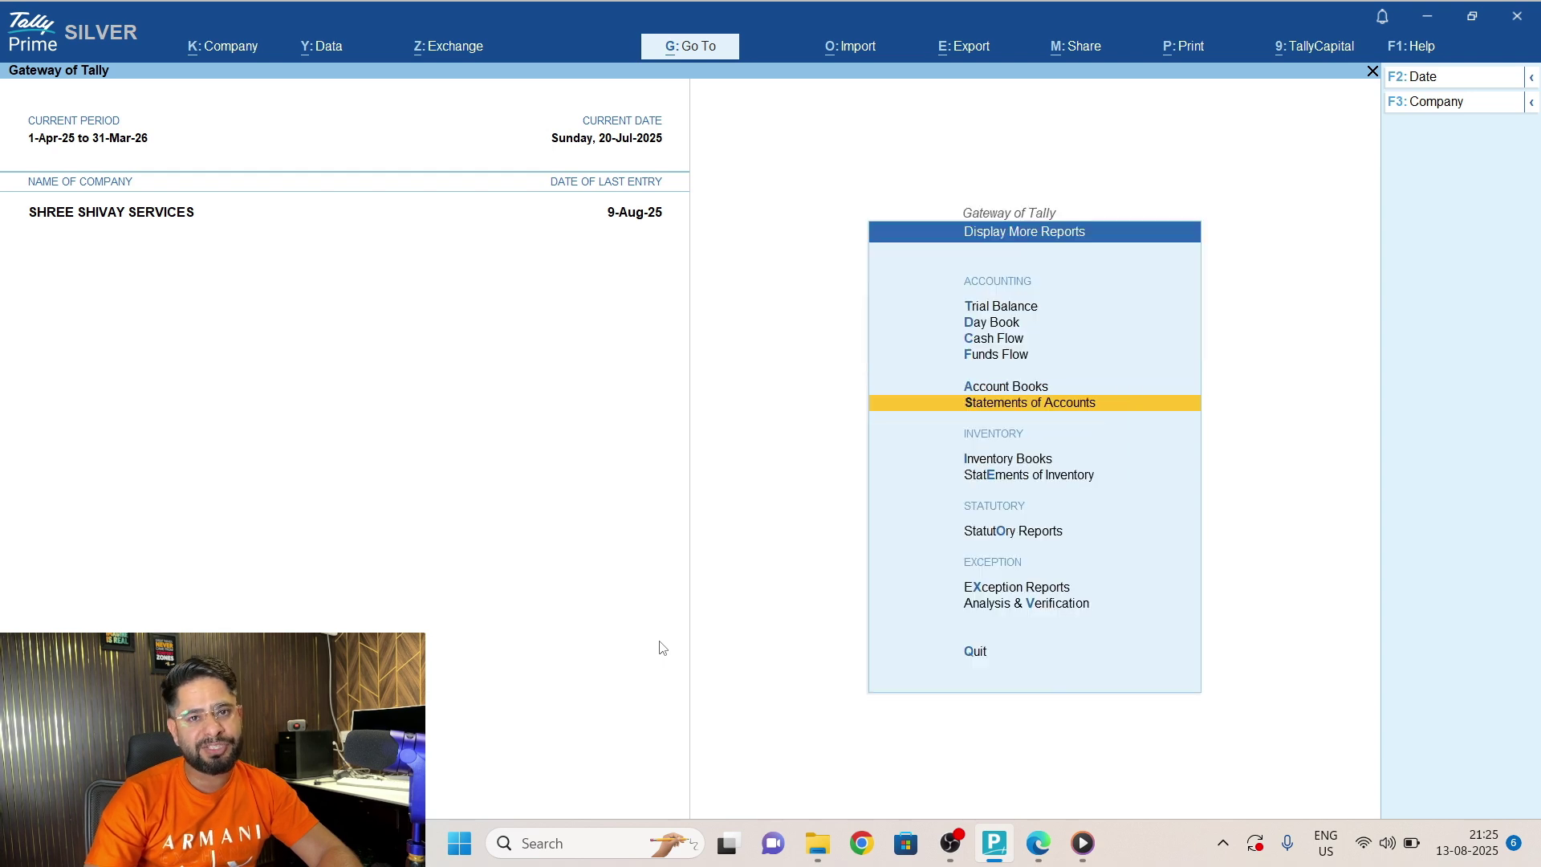
key("Escape")
key("Down")
key("Down")
key("Down")
key("Down")
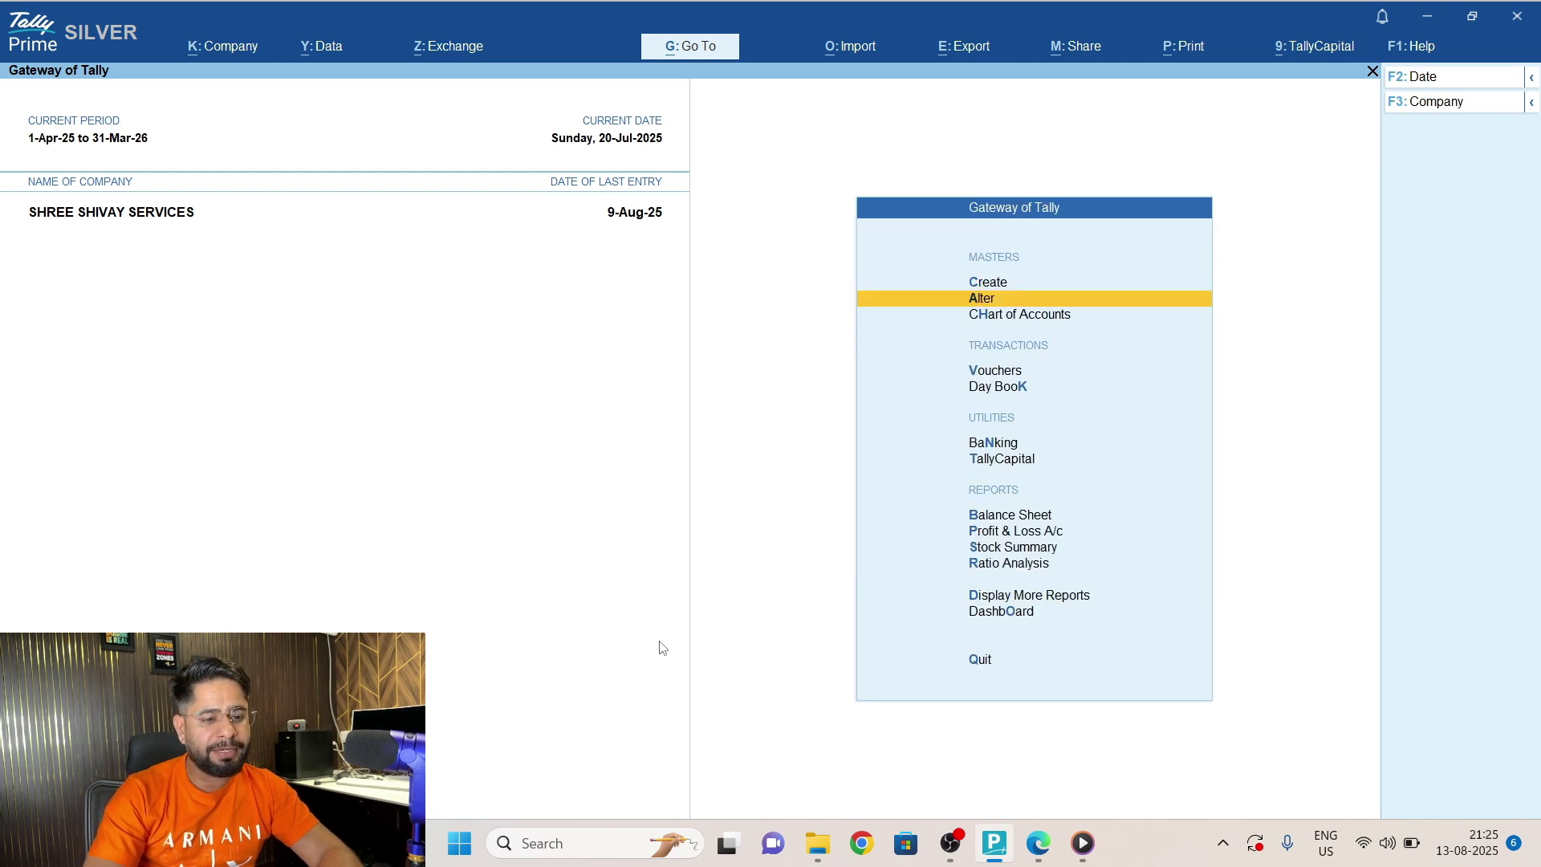
key("Return")
key("Down")
key("Return")
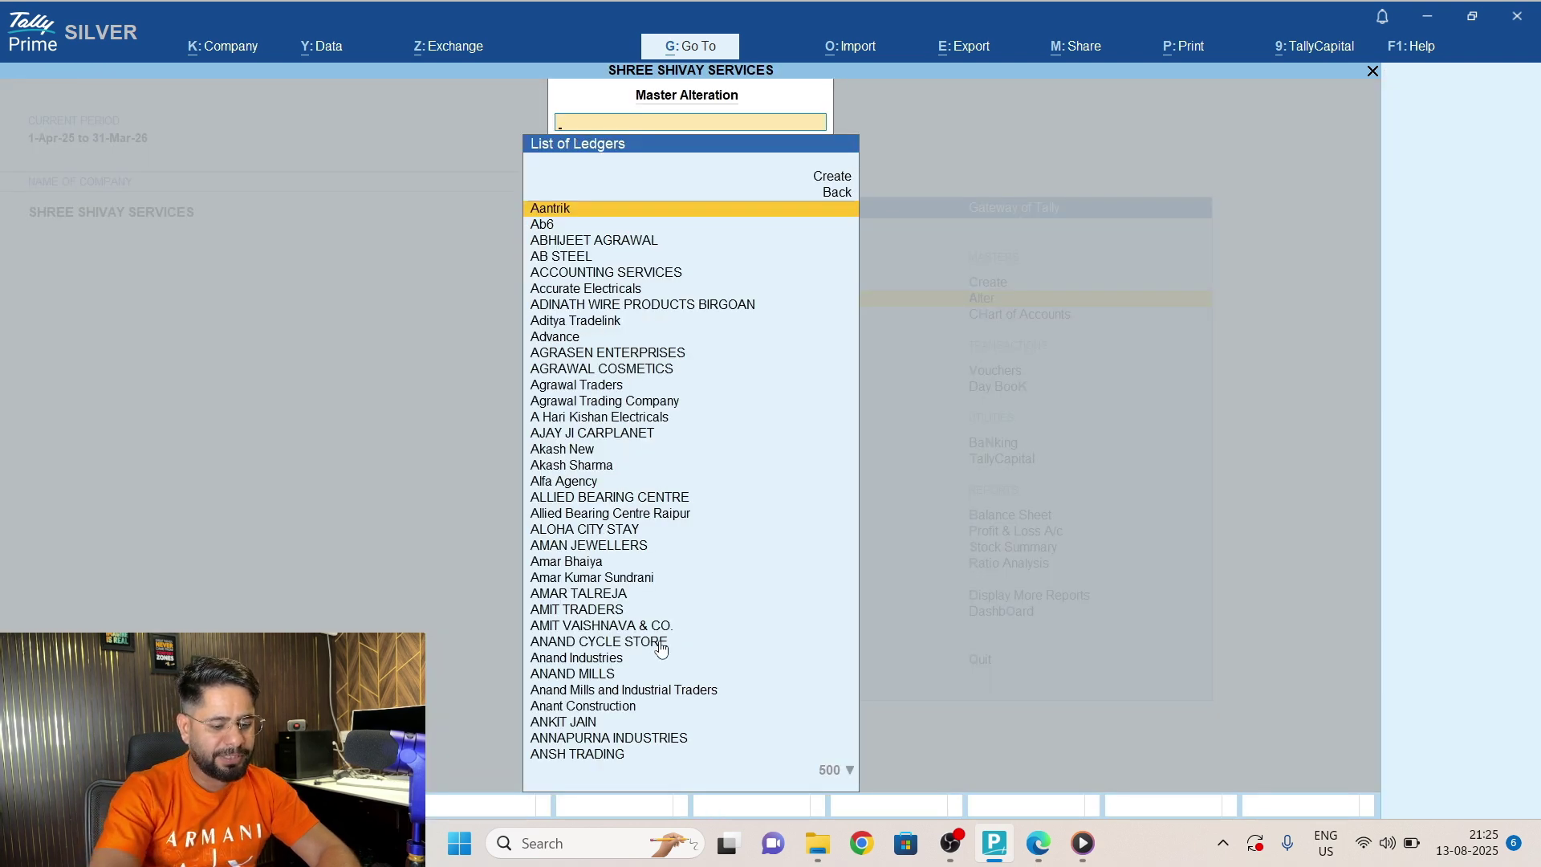
type("Usl")
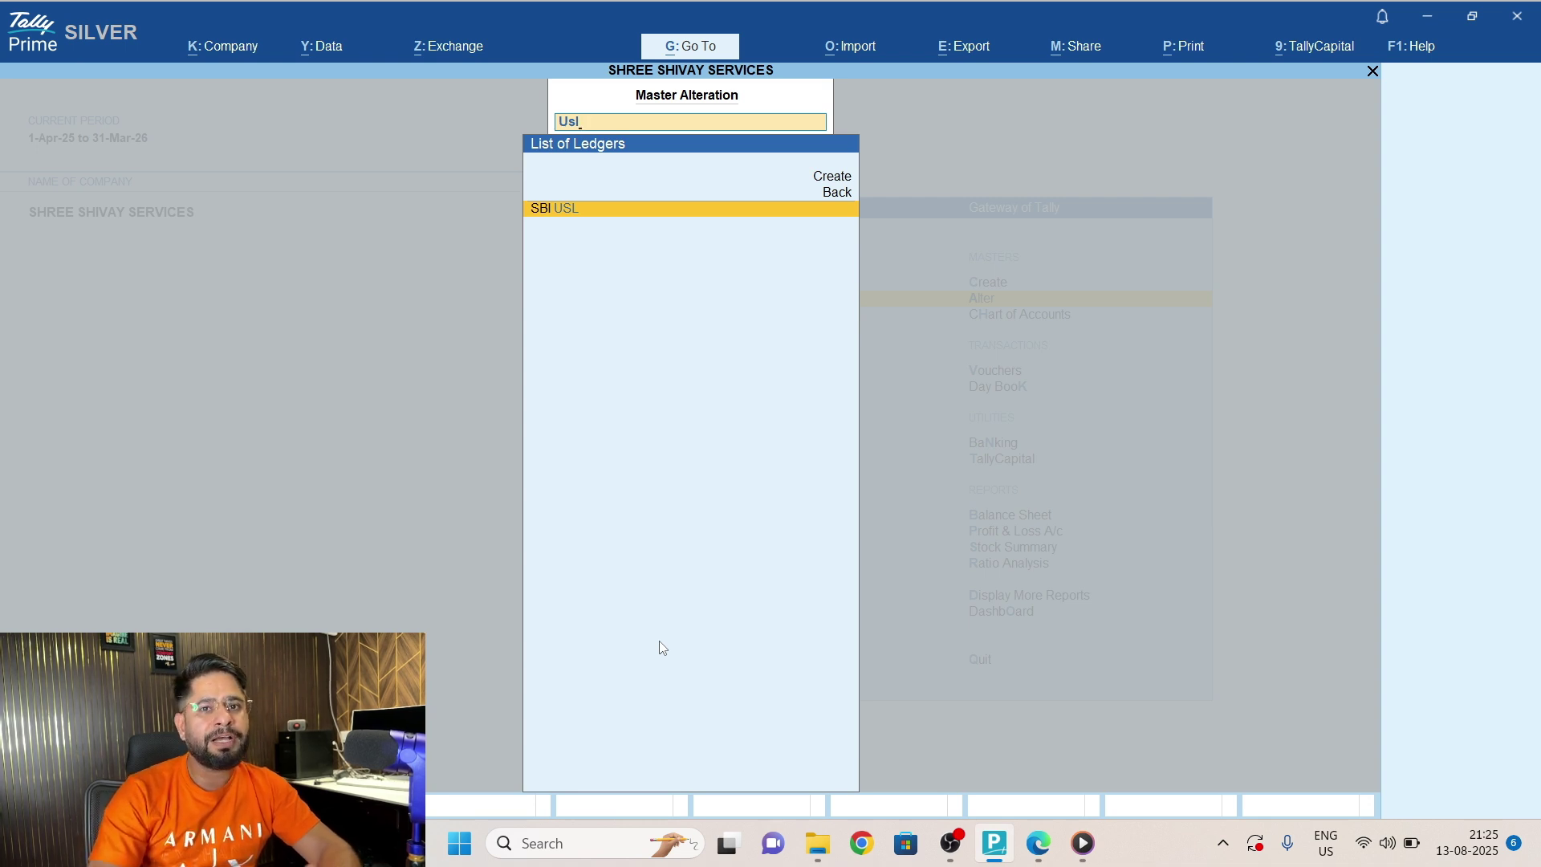
key("Return")
Activate interest calculation for the SBI USL ledger, keeping the transaction date excluded for both amounts added and amounts deducted.
key("Return")
key("Return")
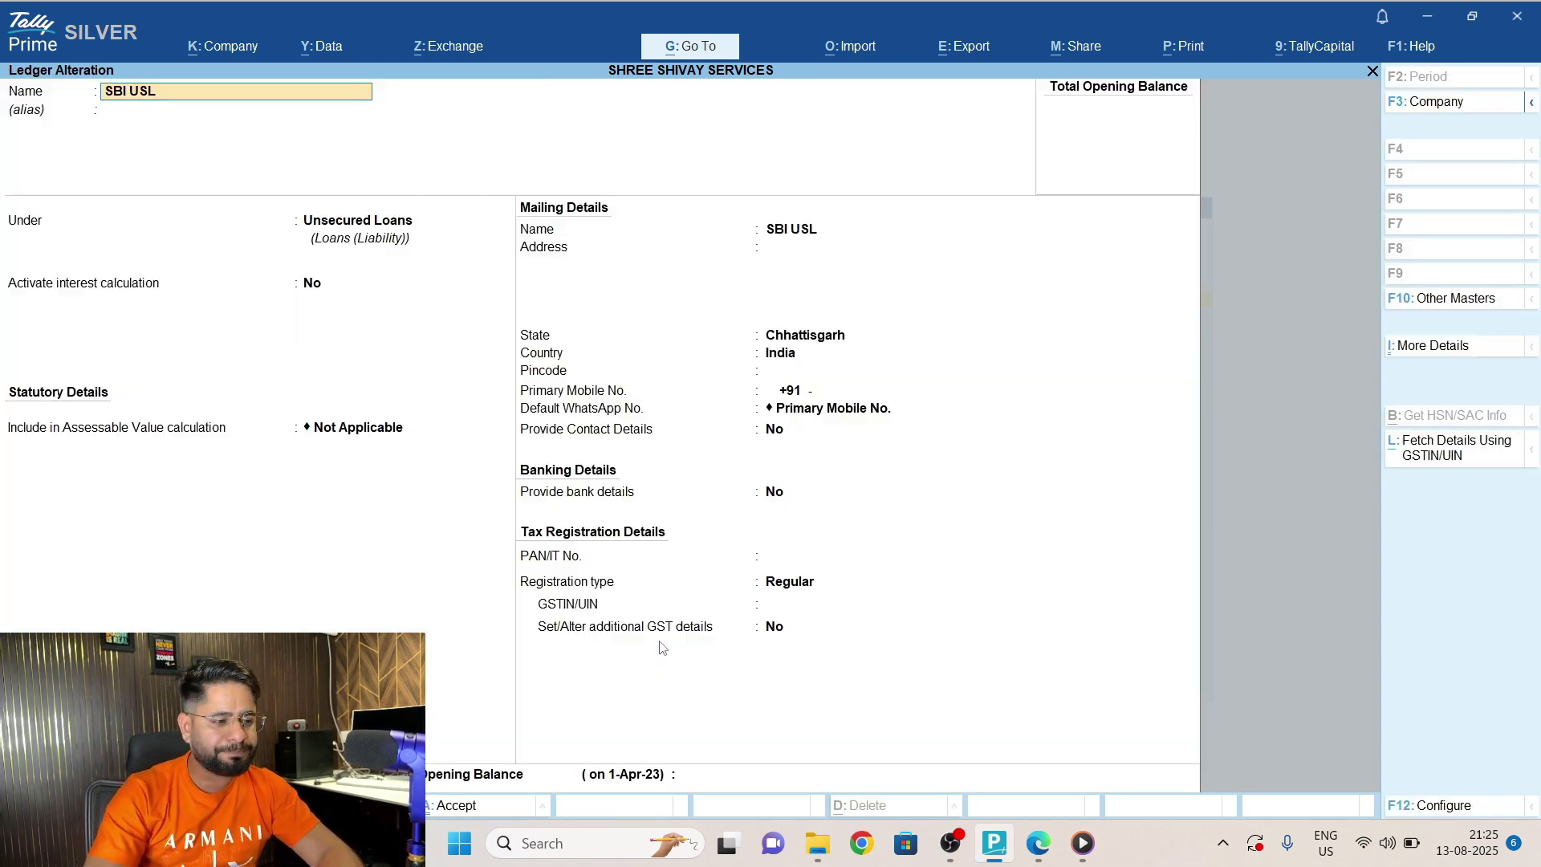
key("y")
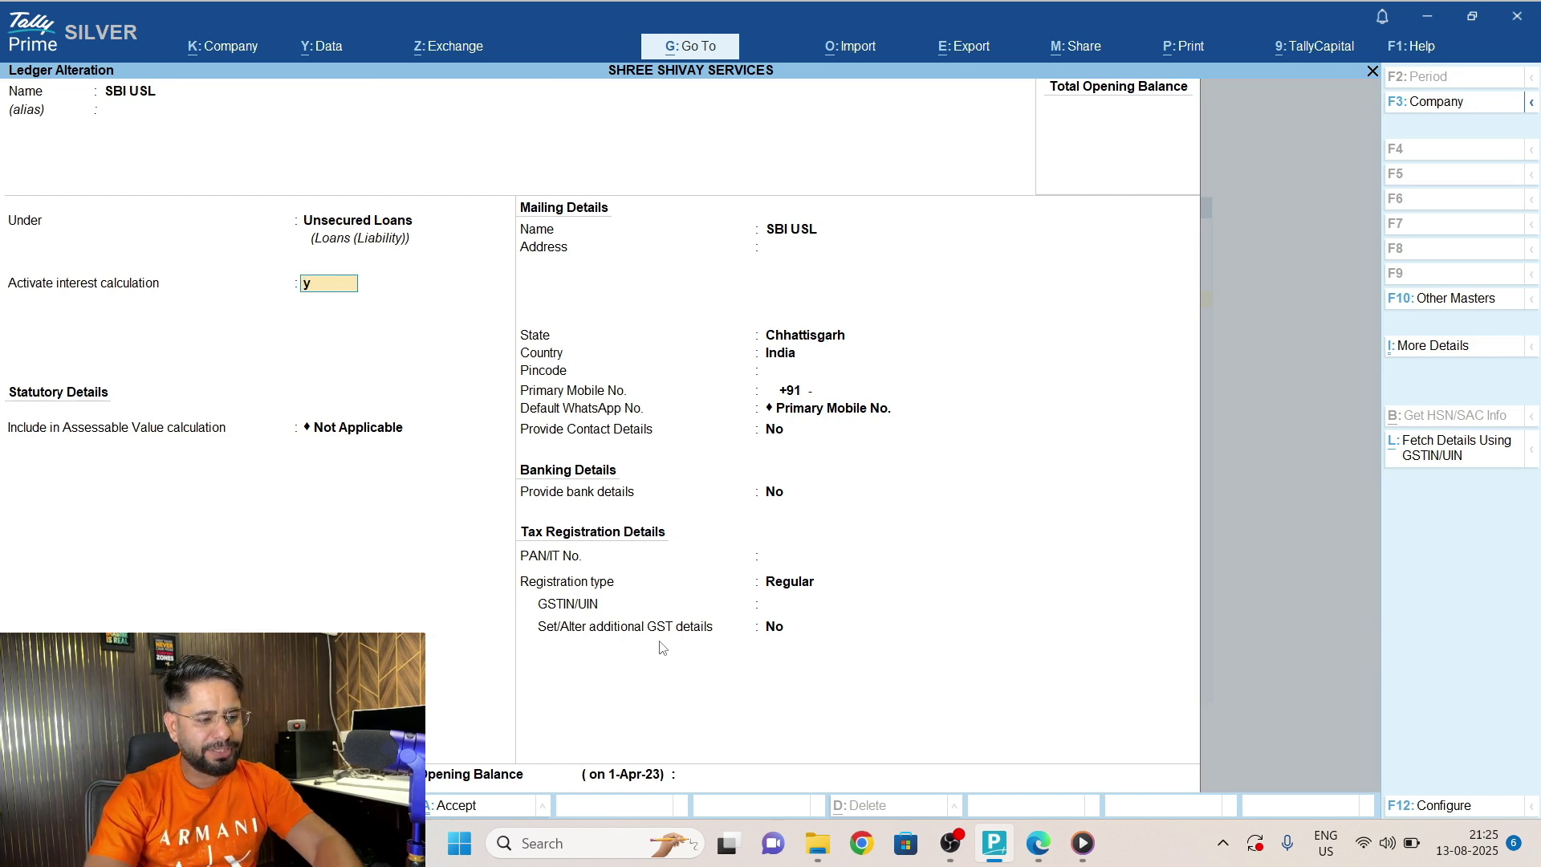
key("Return")
key("Return")
key("Return")
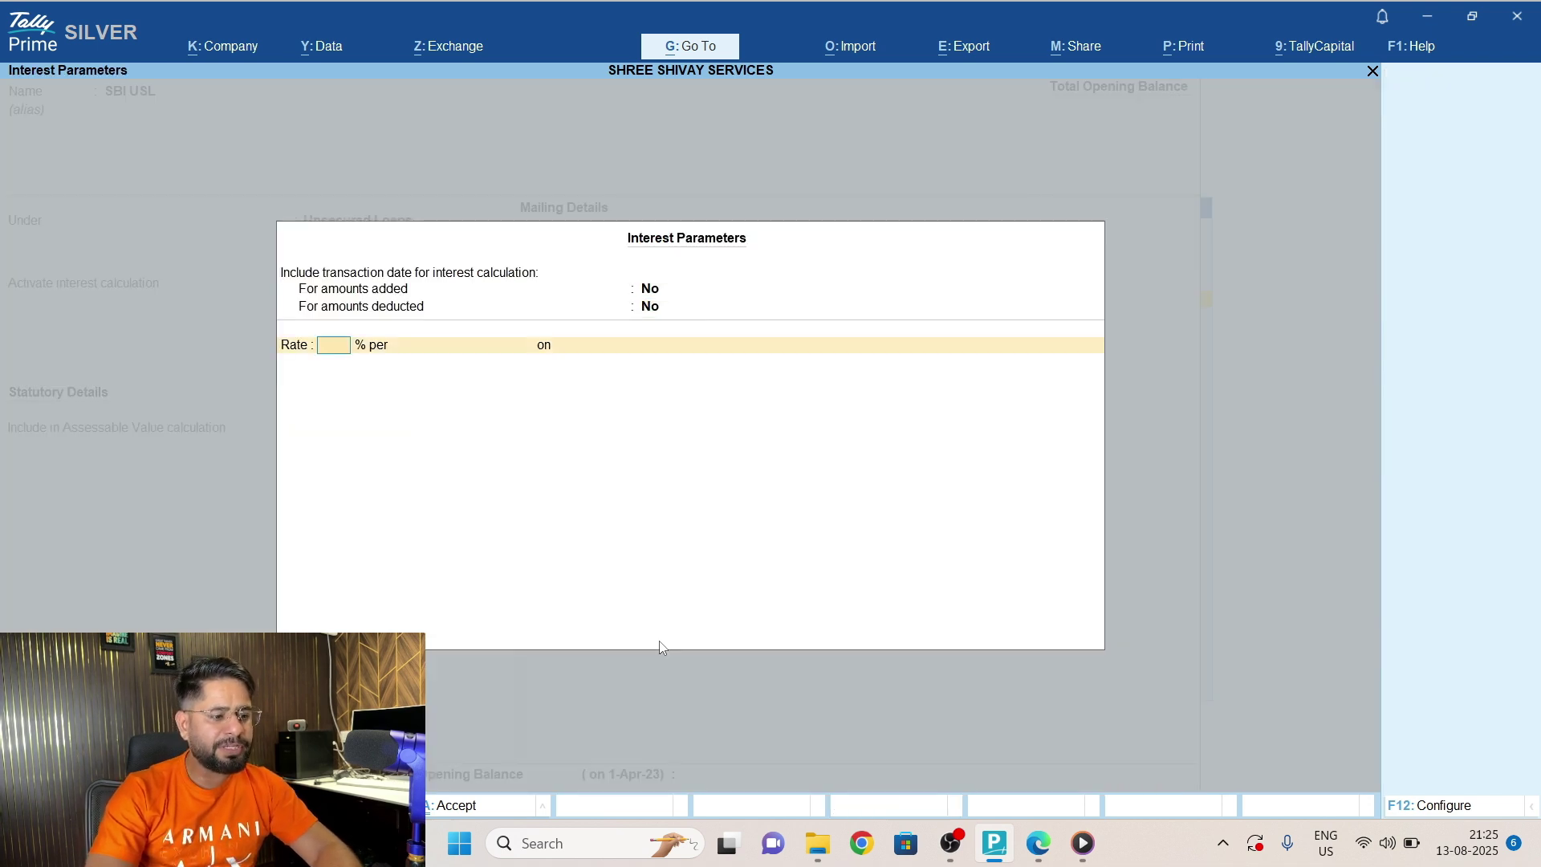
Set the interest rate to 9% per 365-Day Year on All Balances.
type("9")
key("Return")
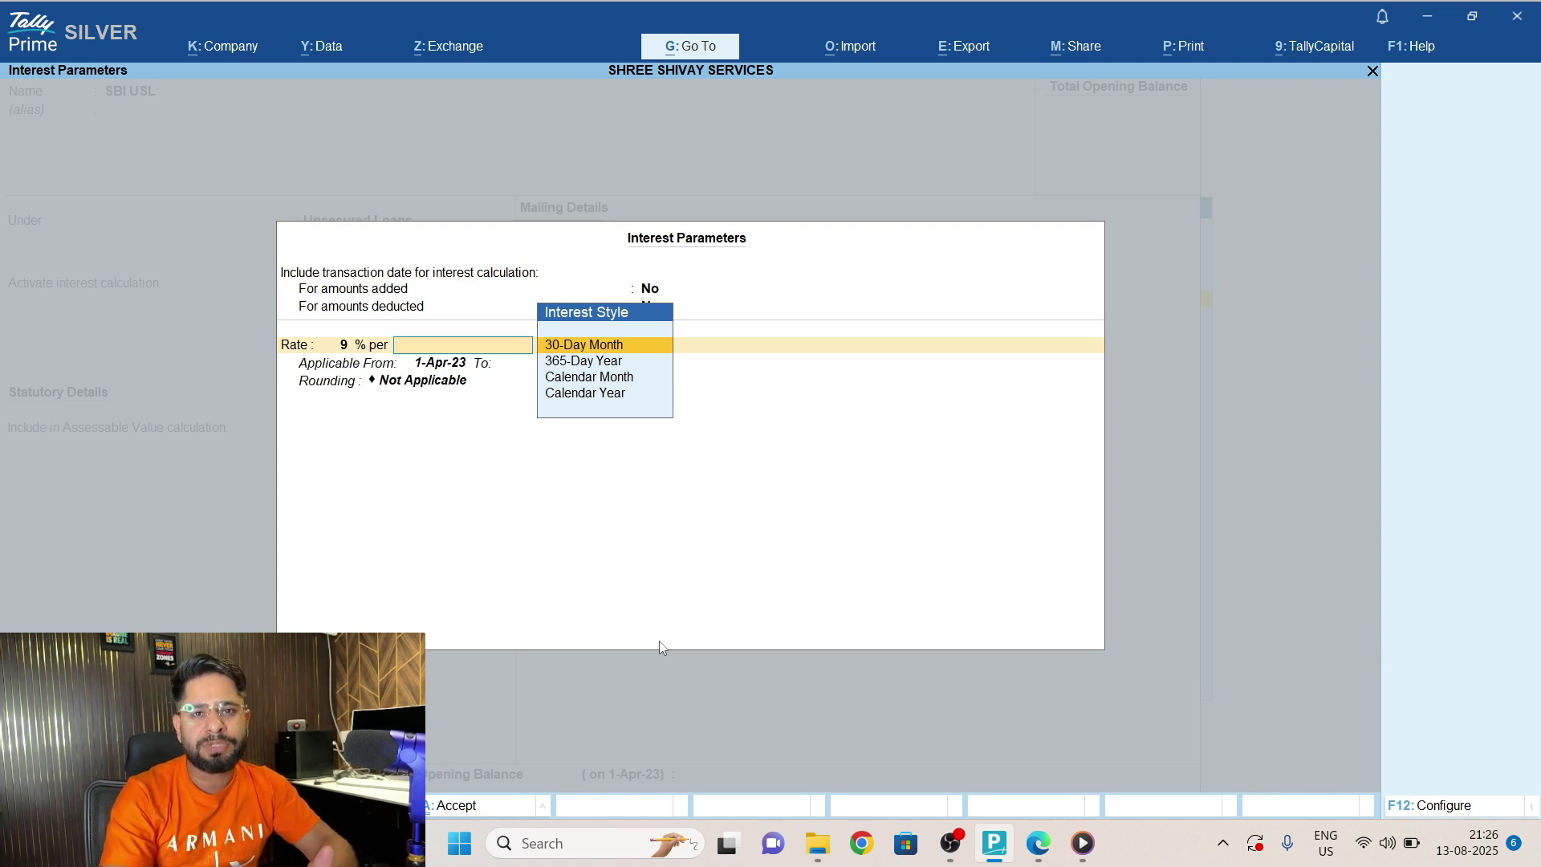
key("Down")
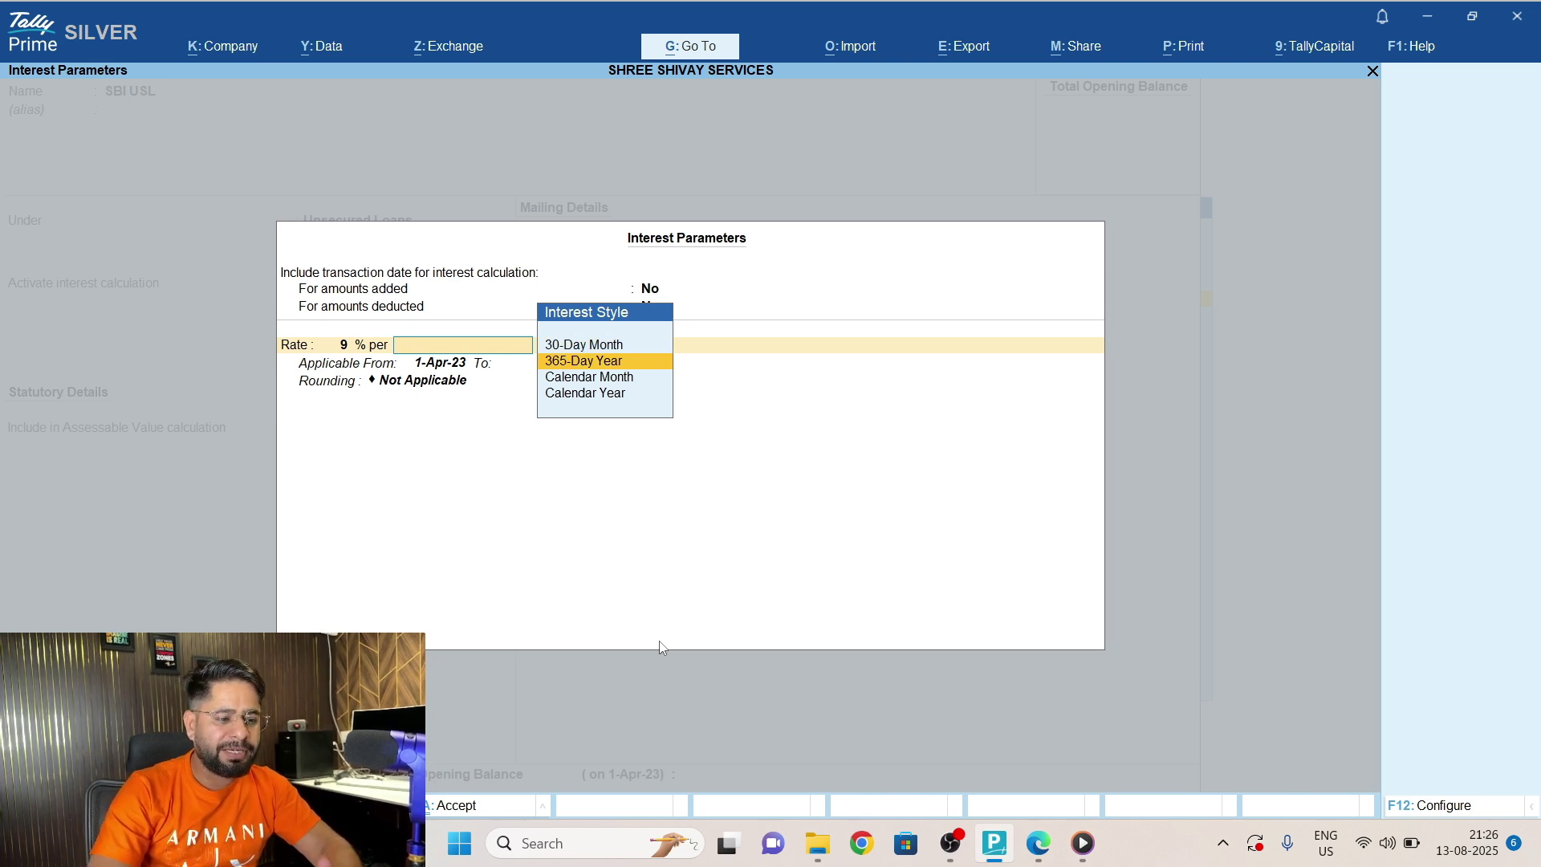
key("Return")
key("Return")
key("Return")
Make the rate applicable from 1-Apr-25 to 31-Mar-26 with rounding Not Applicable, and save the SBI USL ledger.
key("BackSpace")
type("1")
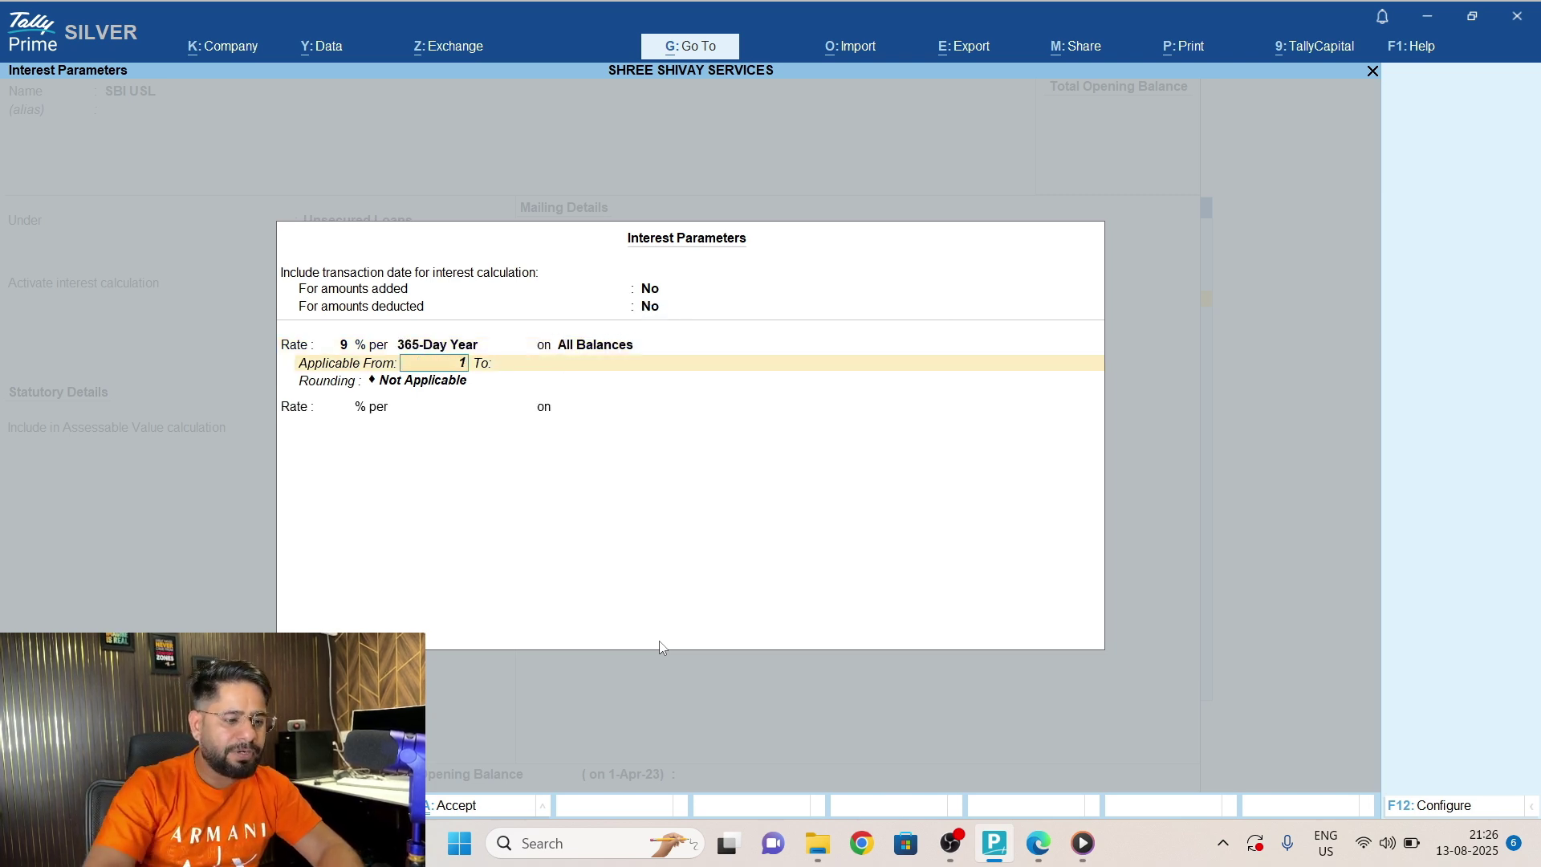
type(".4.25")
key("Return")
type("31.3.26")
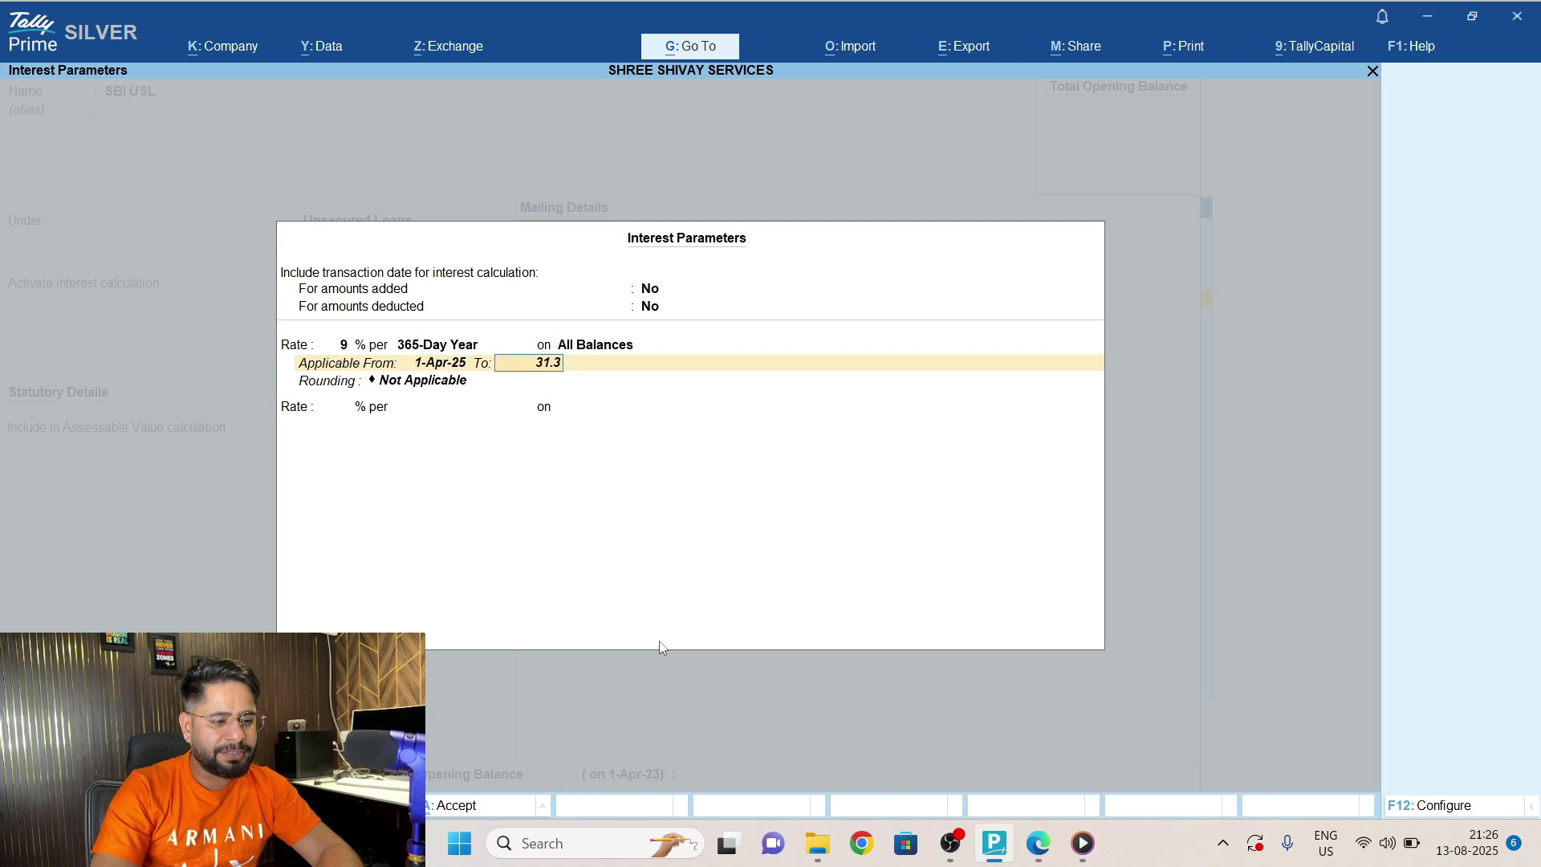
key("Return")
key("Return")
key("Return")
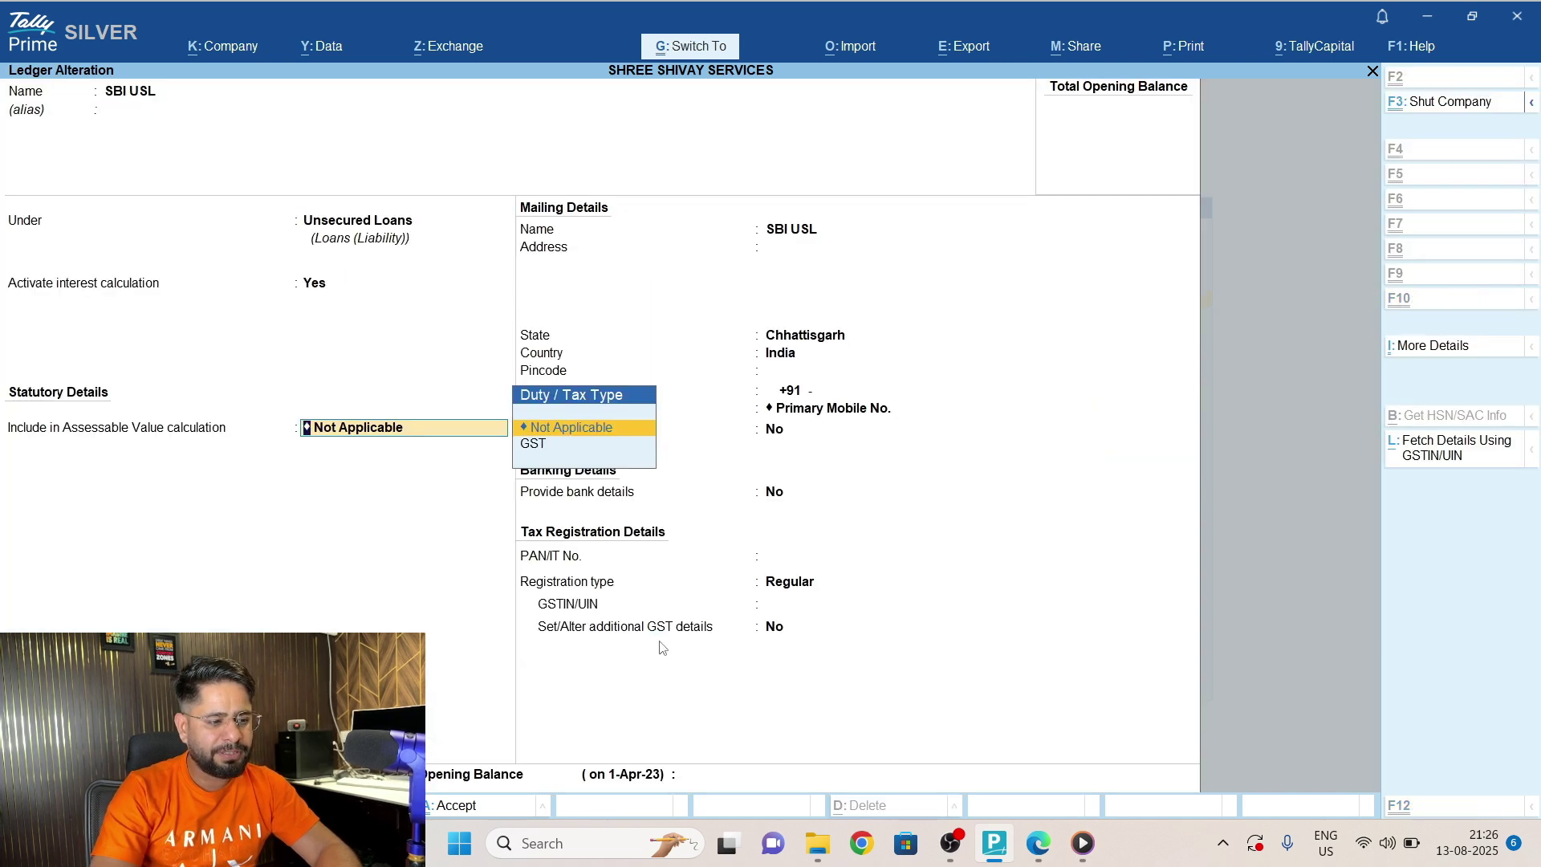
key("ctrl+a")
key("Return")
key("ctrl+a")
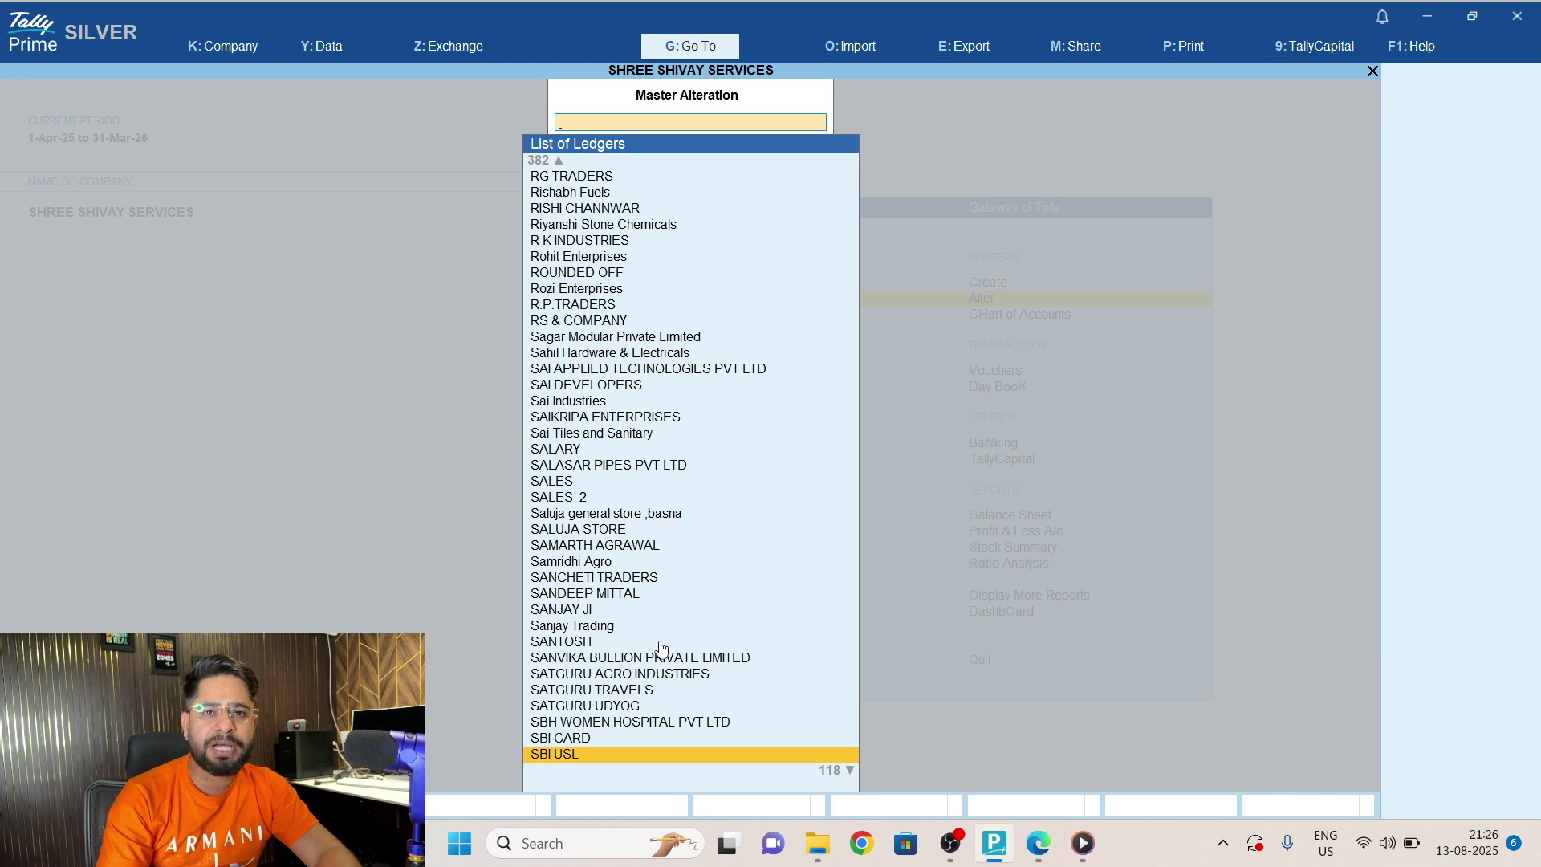
Leave ledger alteration and display the Interest Payable report from the interest calculation statements.
key("Escape")
key("Escape")
key("d")
key("Up")
key("Up")
key("Up")
key("Up")
key("Up")
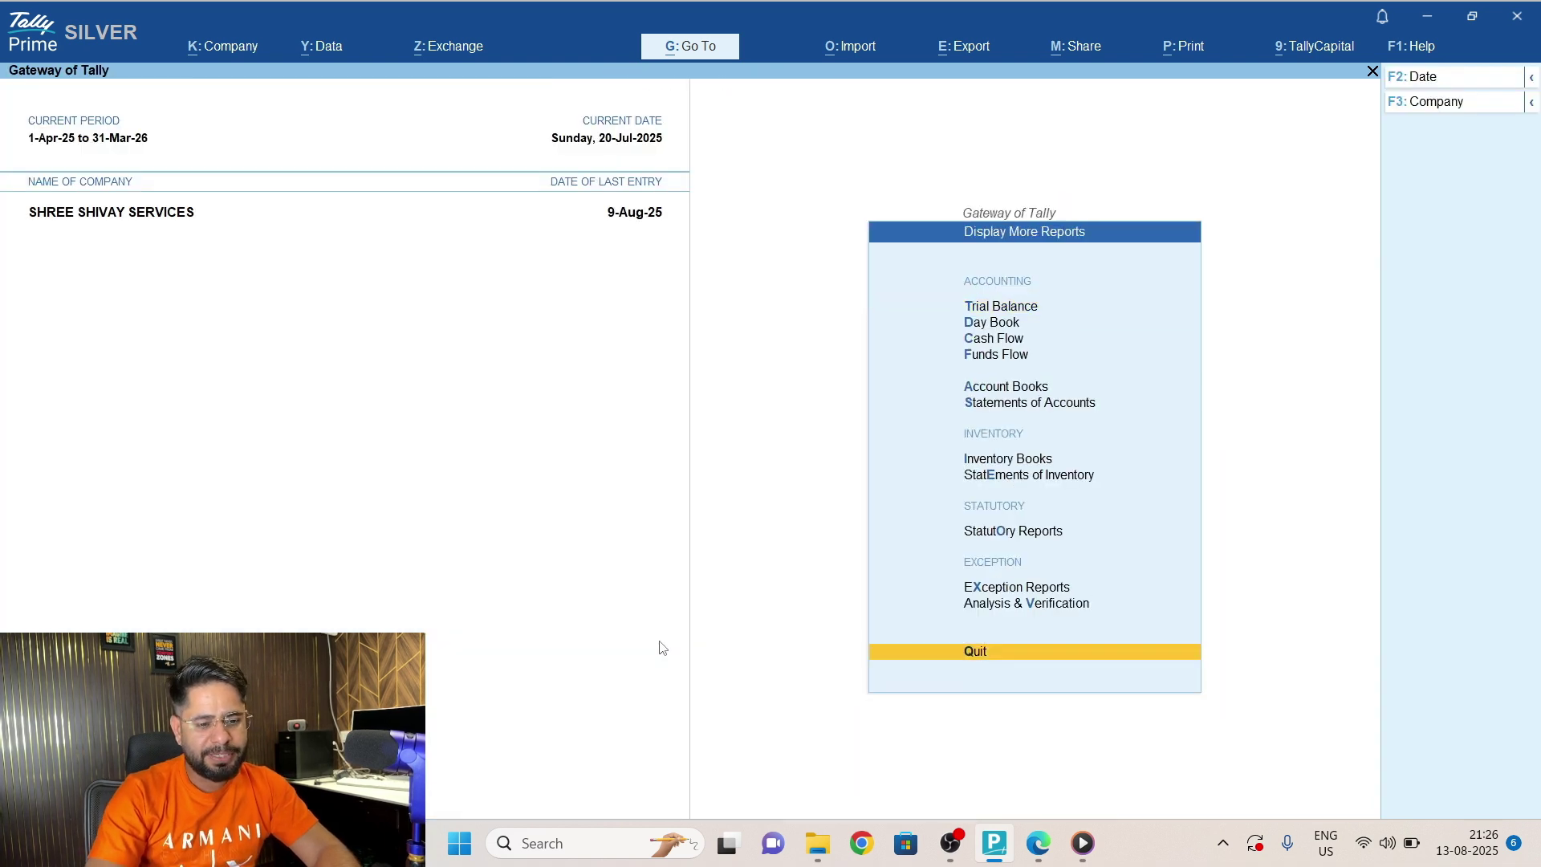
key("Return")
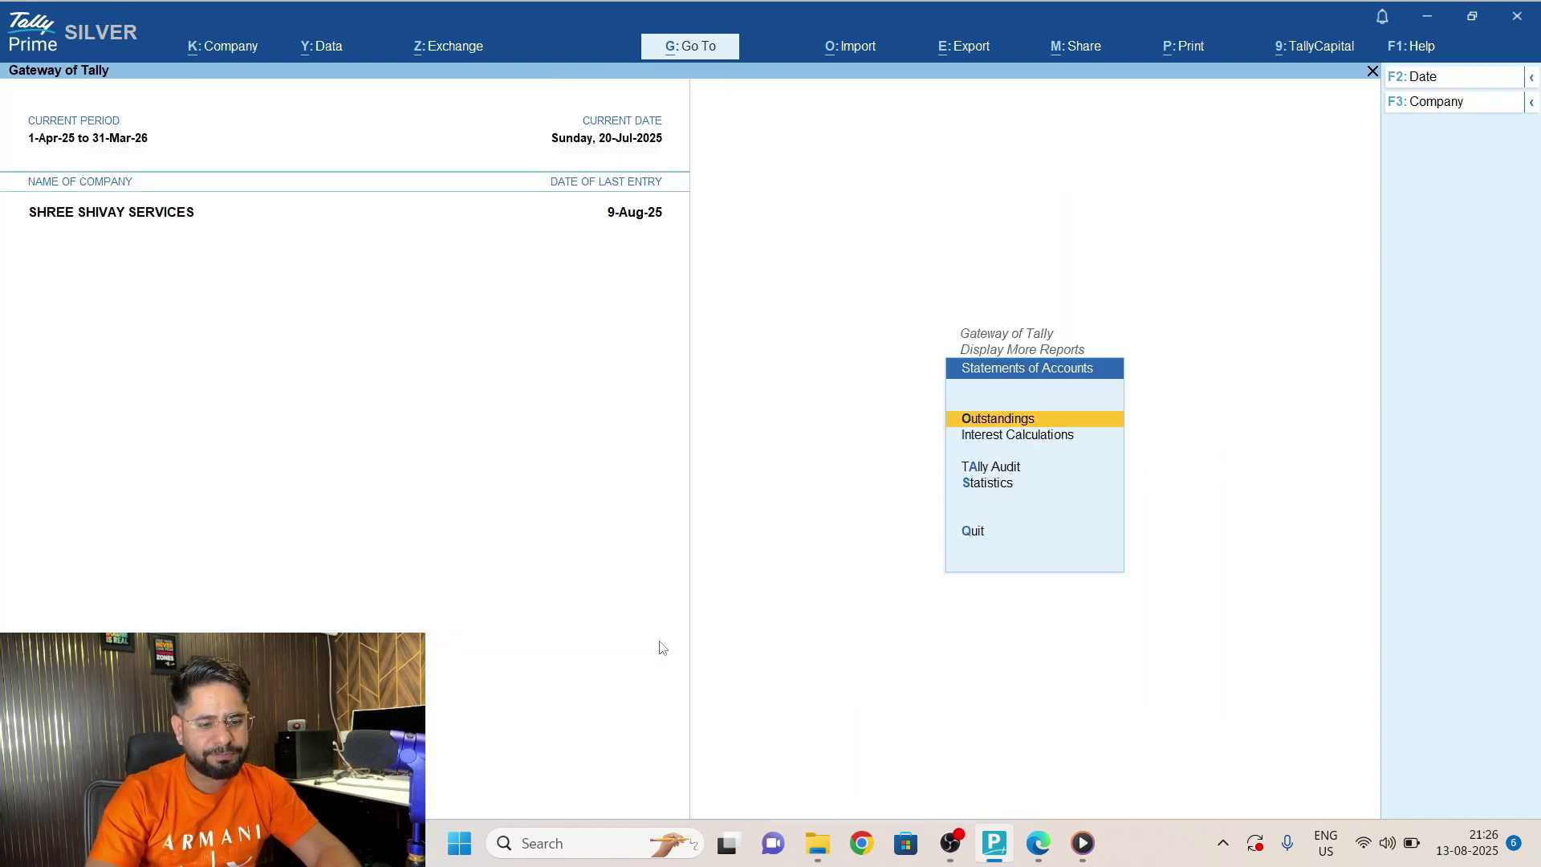
key("Down")
key("Return")
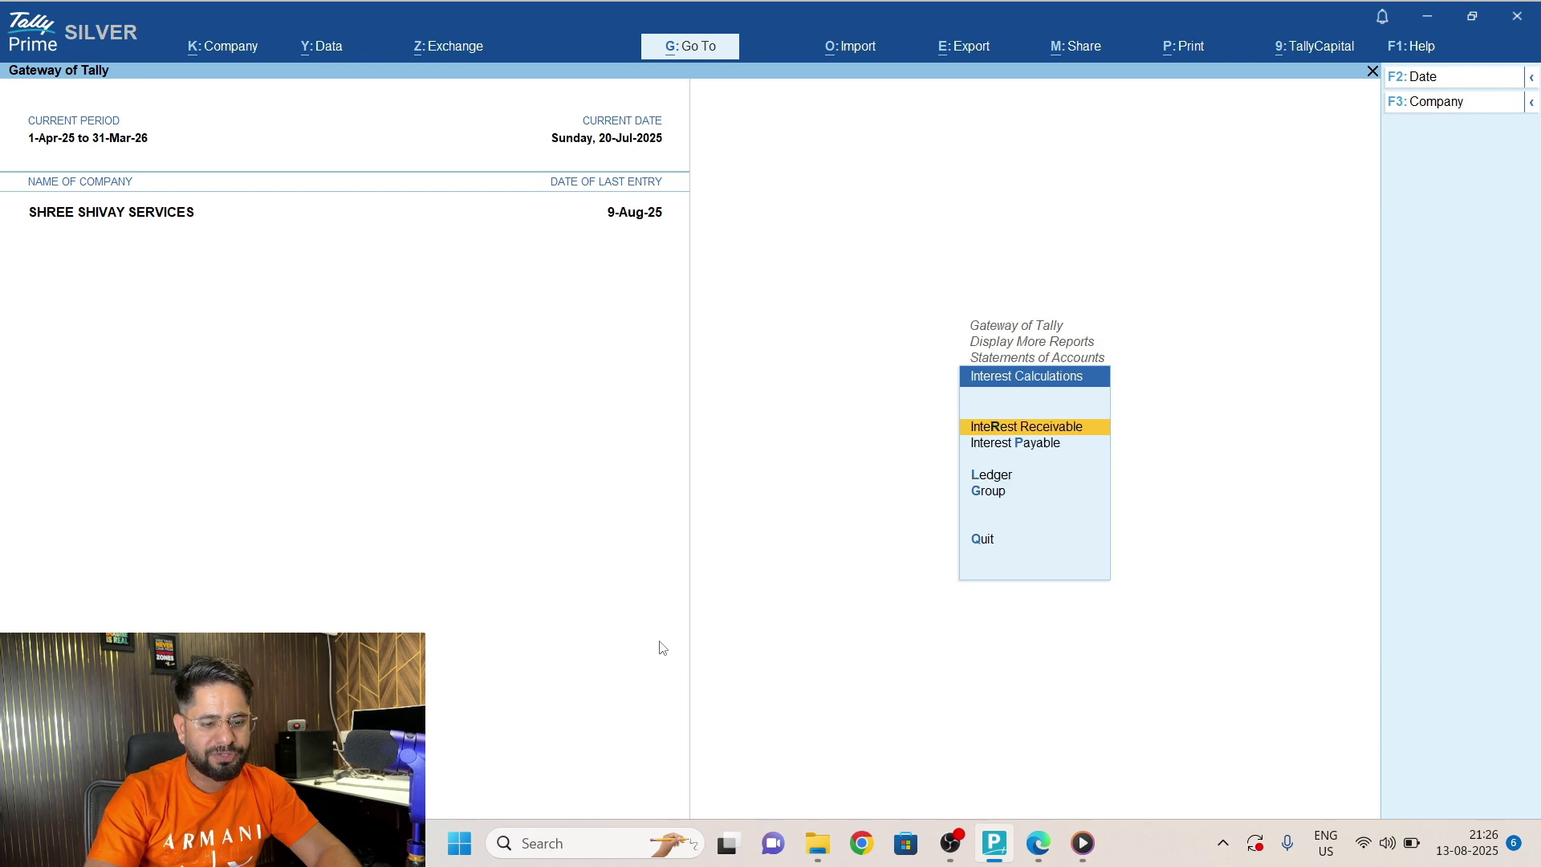
key("Down")
key("Return")
Drill into Capital Account to review the partners' interest, then return to the group summary.
key("Down")
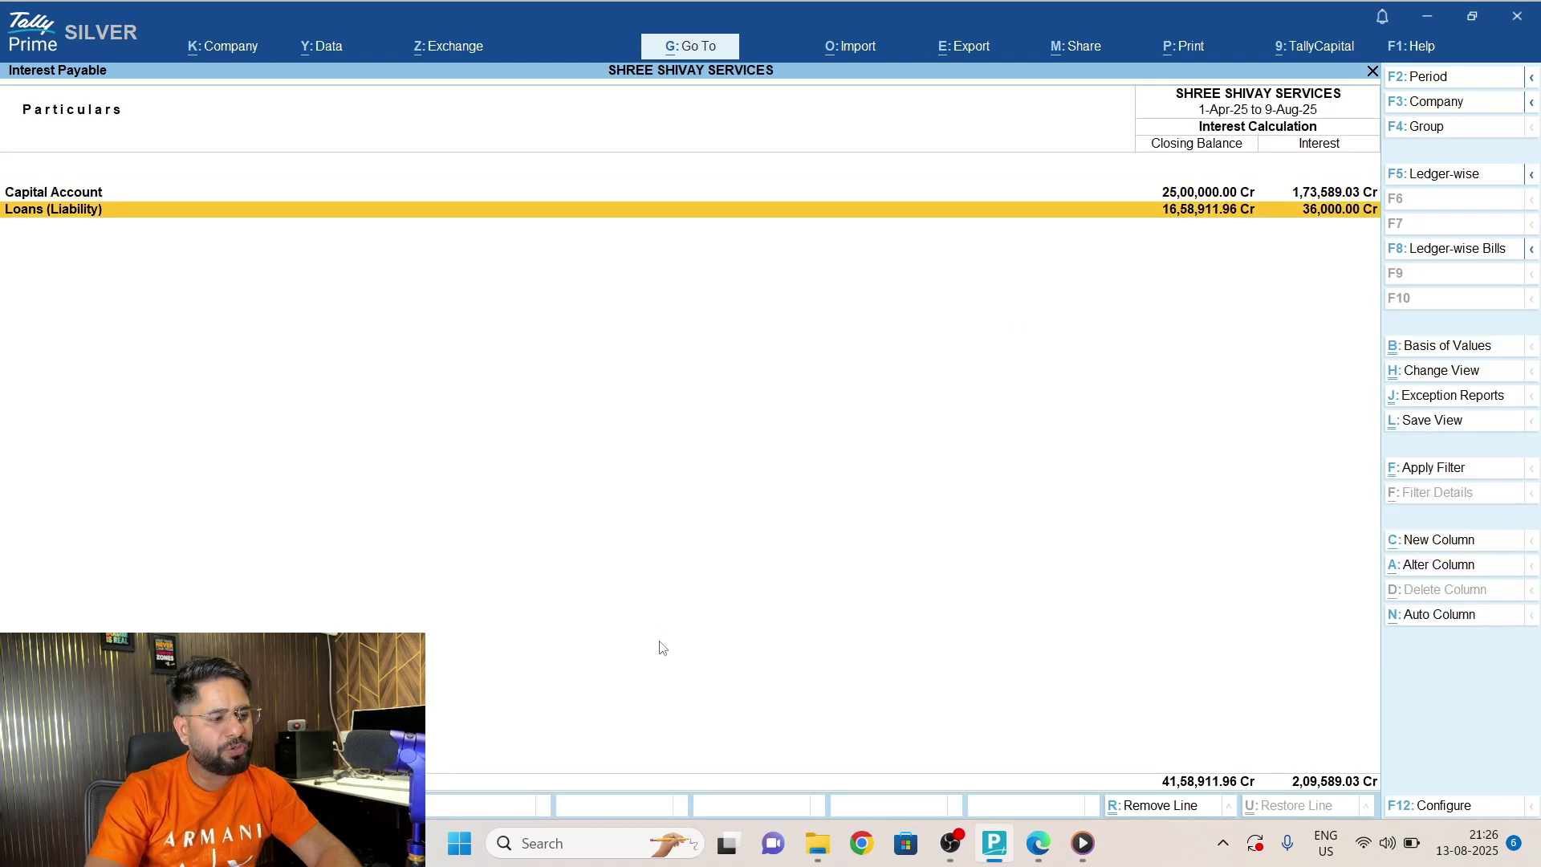
key("Up")
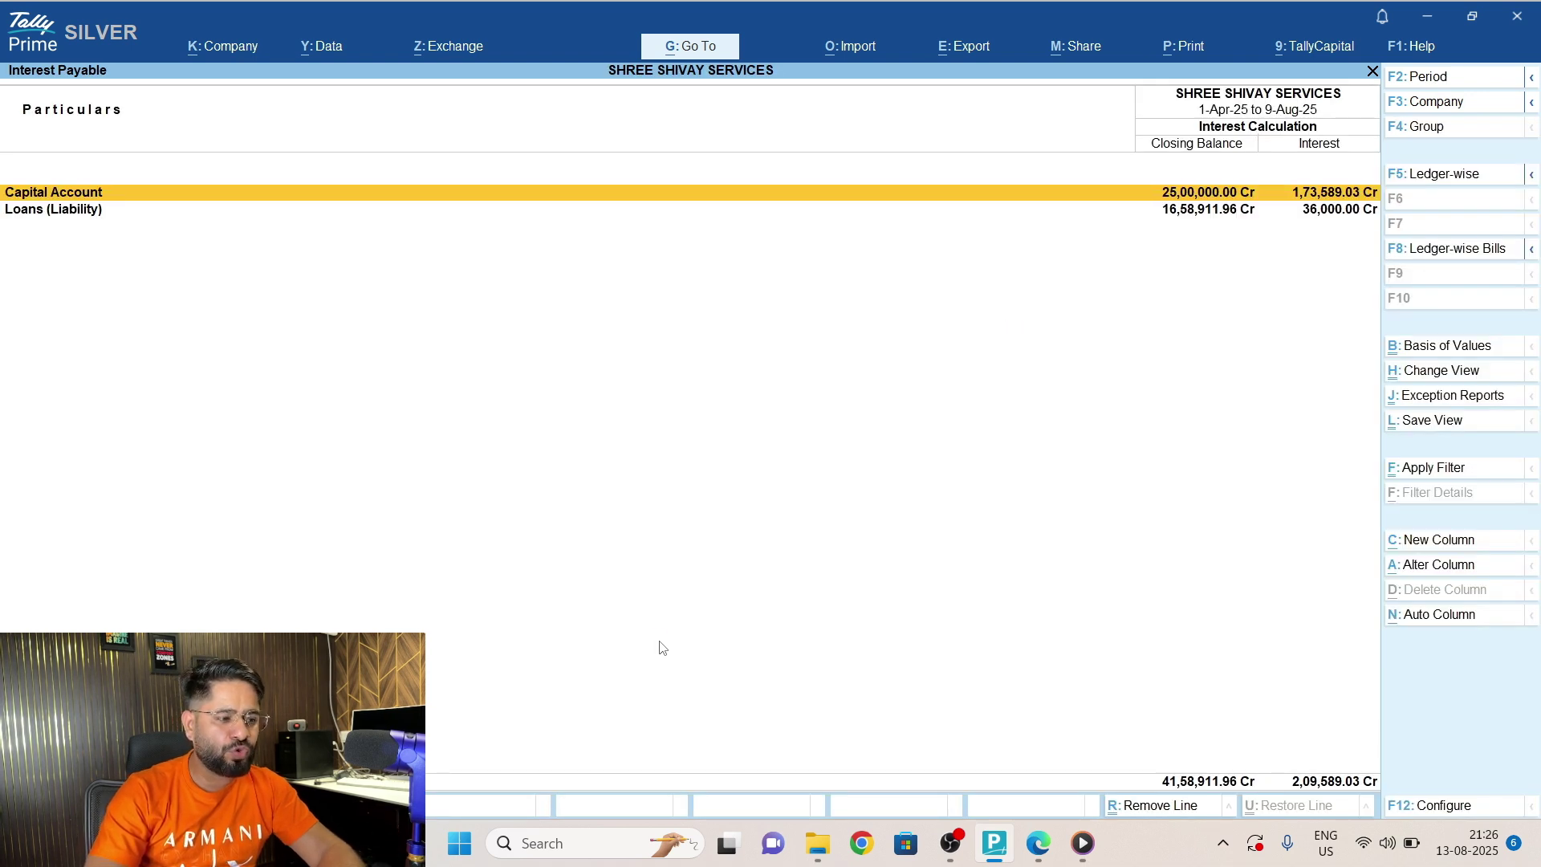
key("Return")
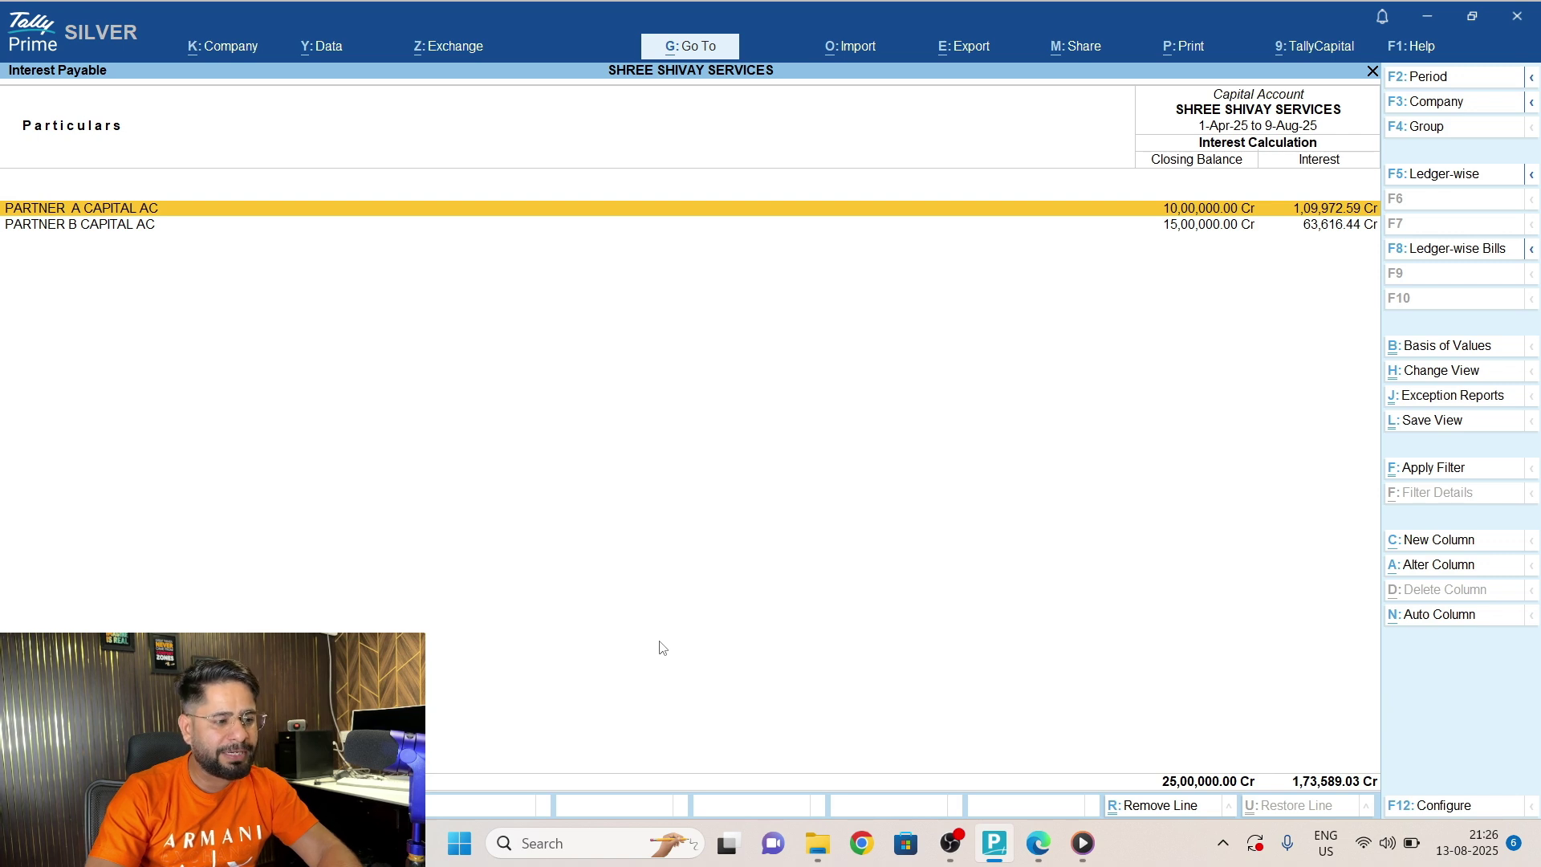
key("Escape")
Drill through Loans (Liability) and Unsecured Loans to examine SBI USL's period-wise interest breakdown.
key("Down")
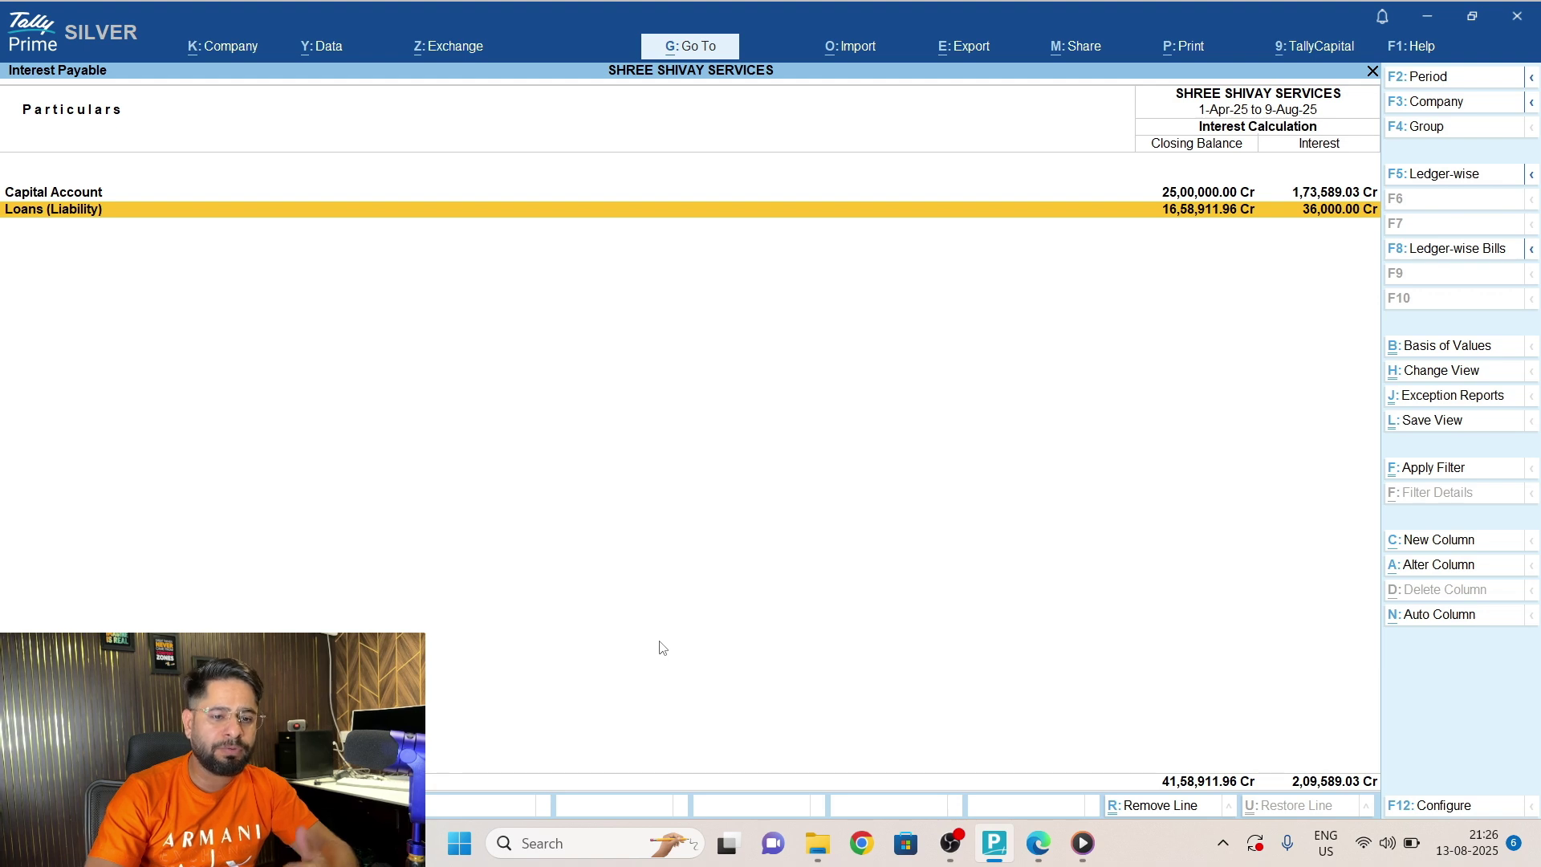
key("Return")
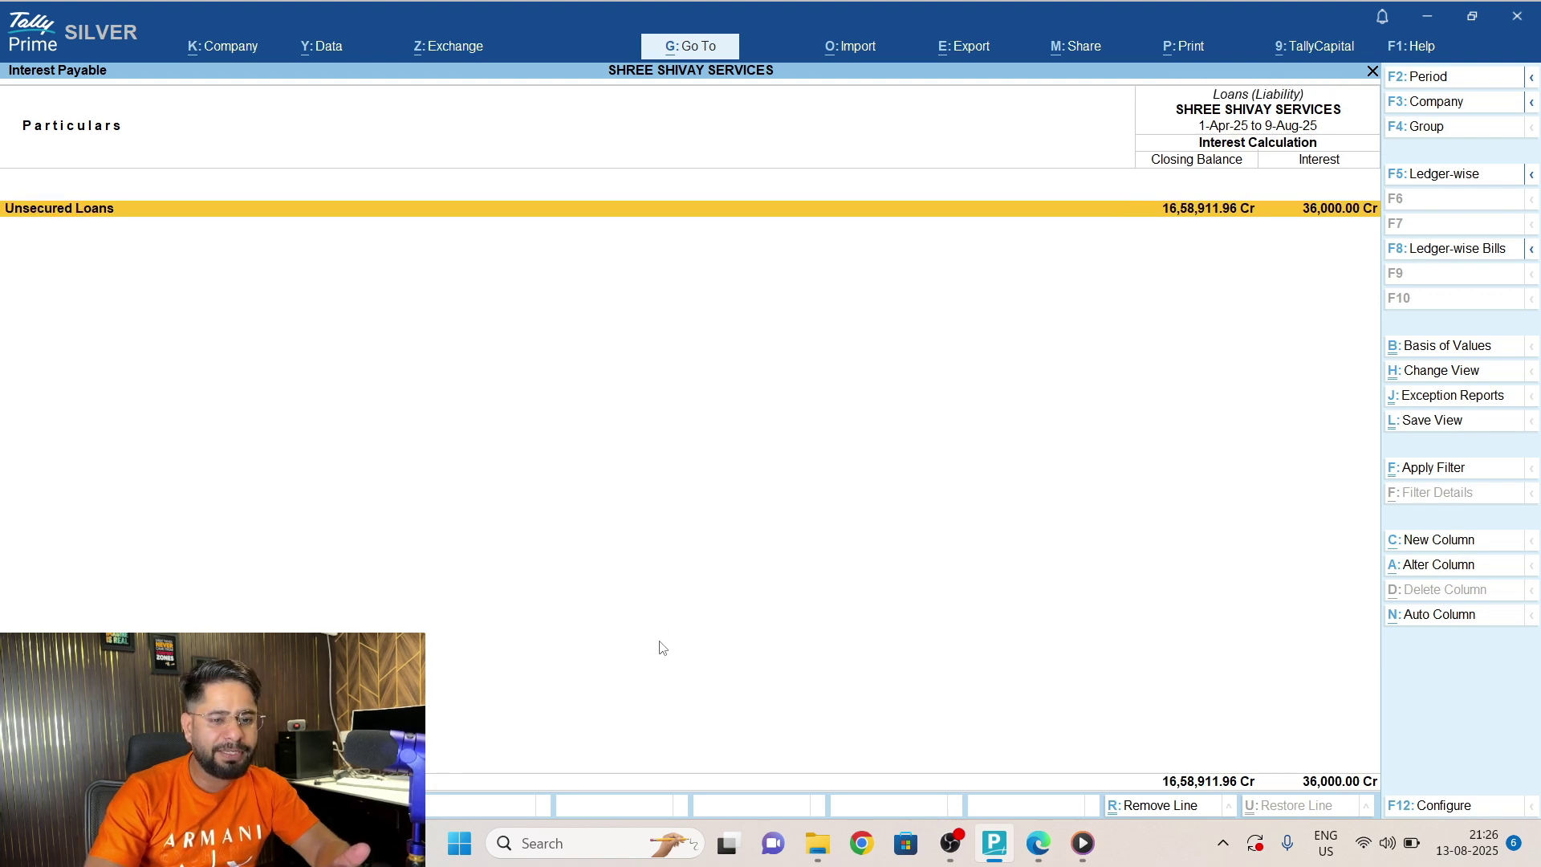
key("Return")
key("Return")
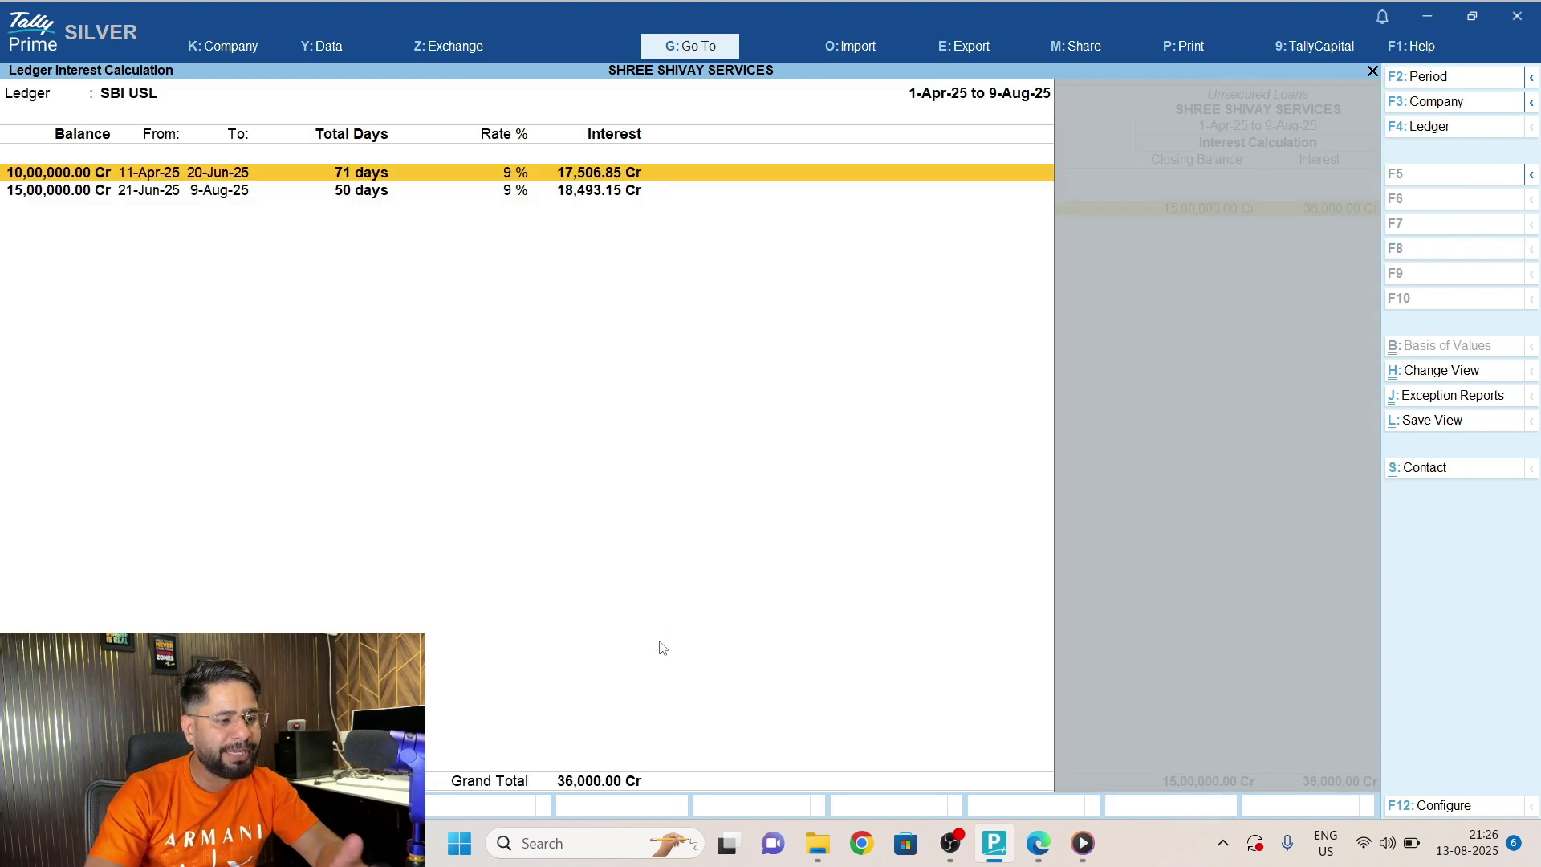
key("Down")
key("Up")
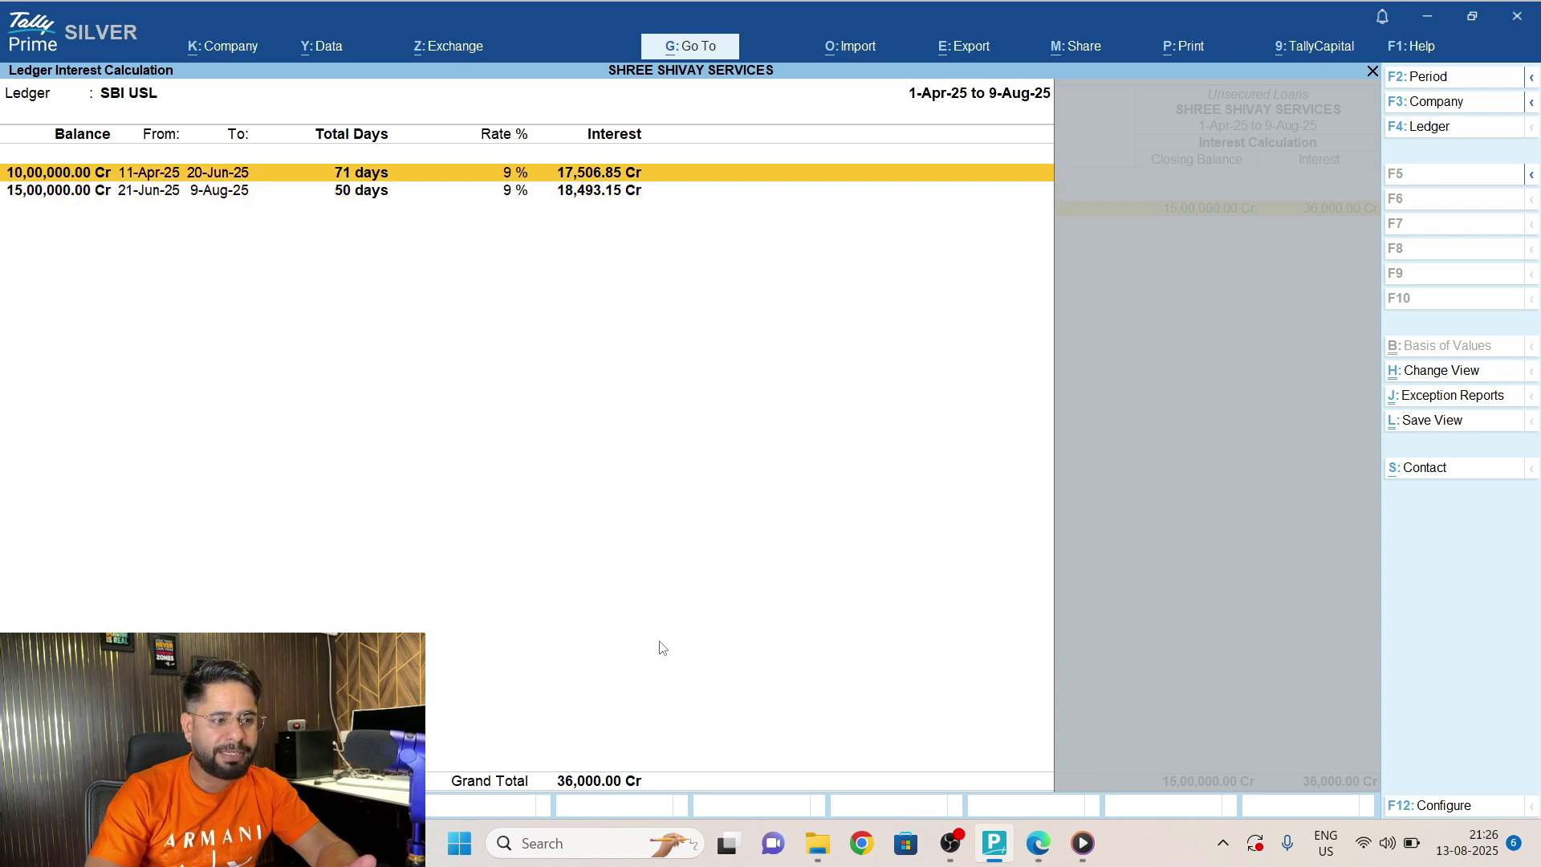
key("Down")
key("Up")
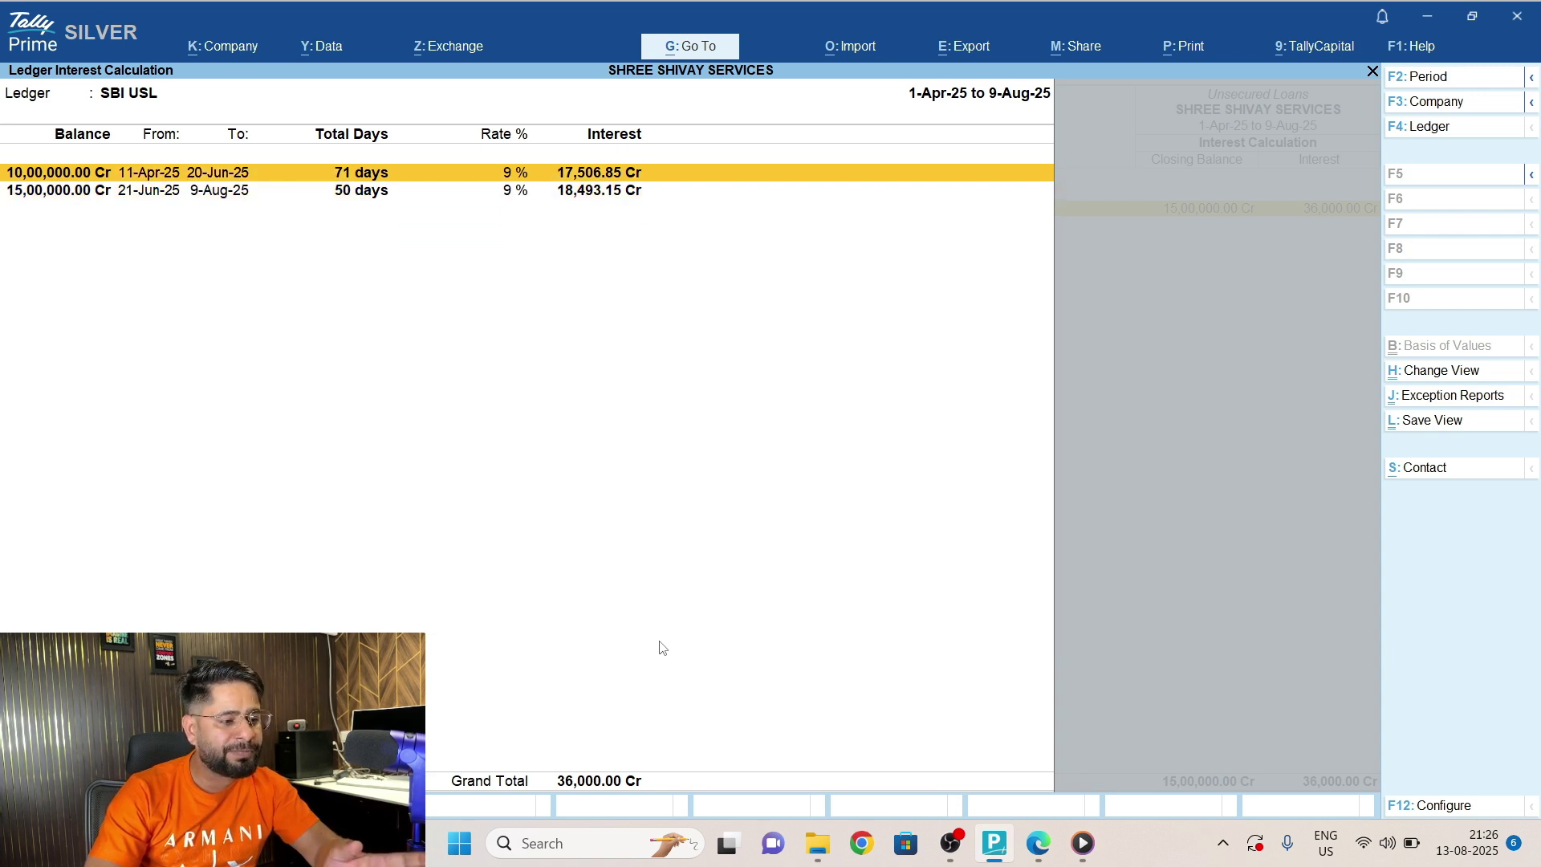
key("Down")
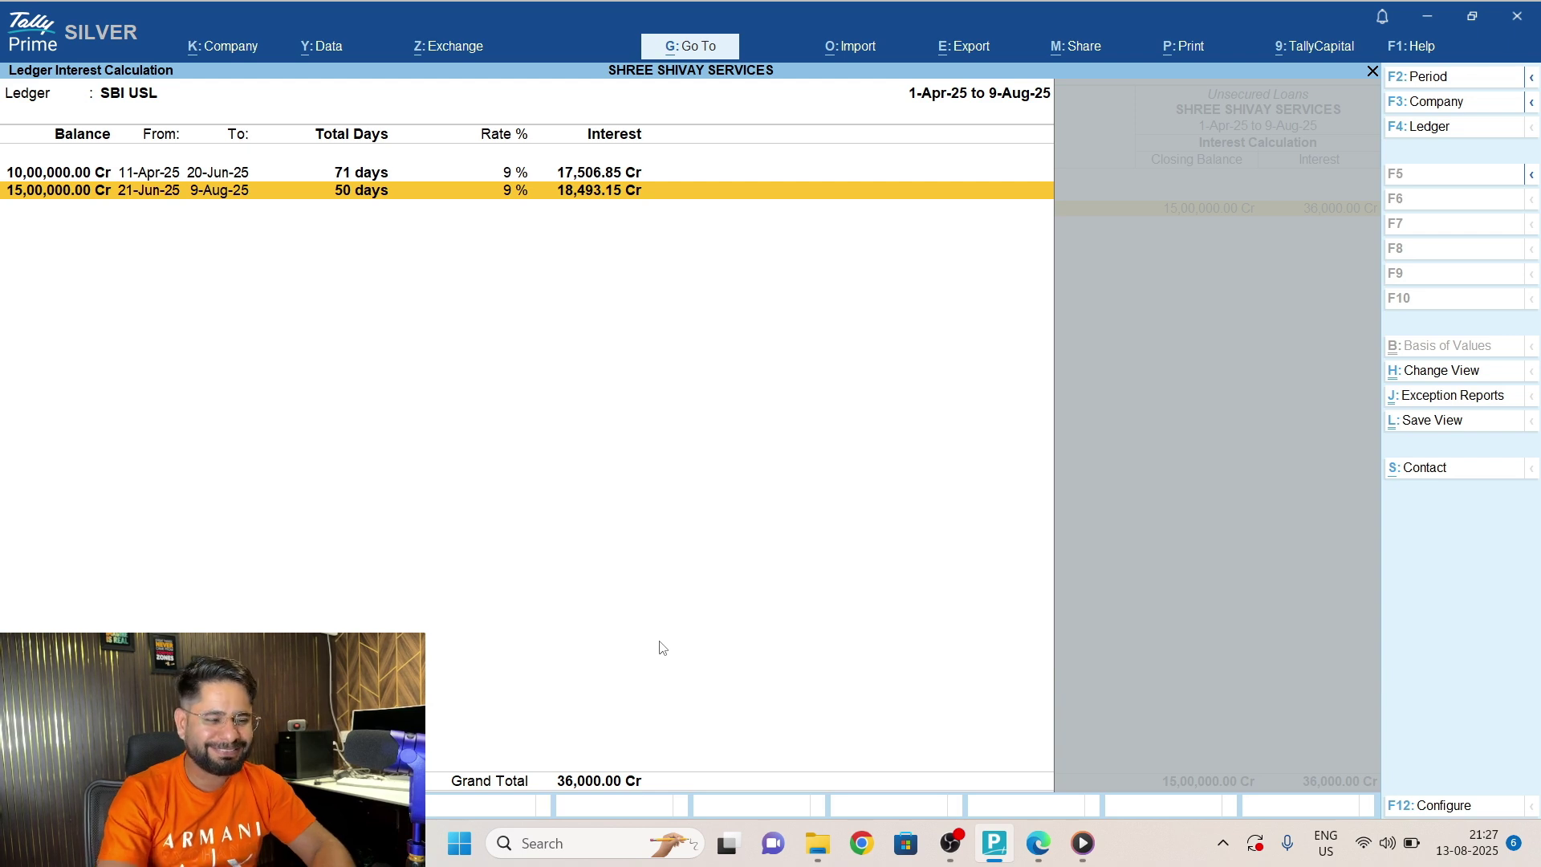
key("alt+Tab")
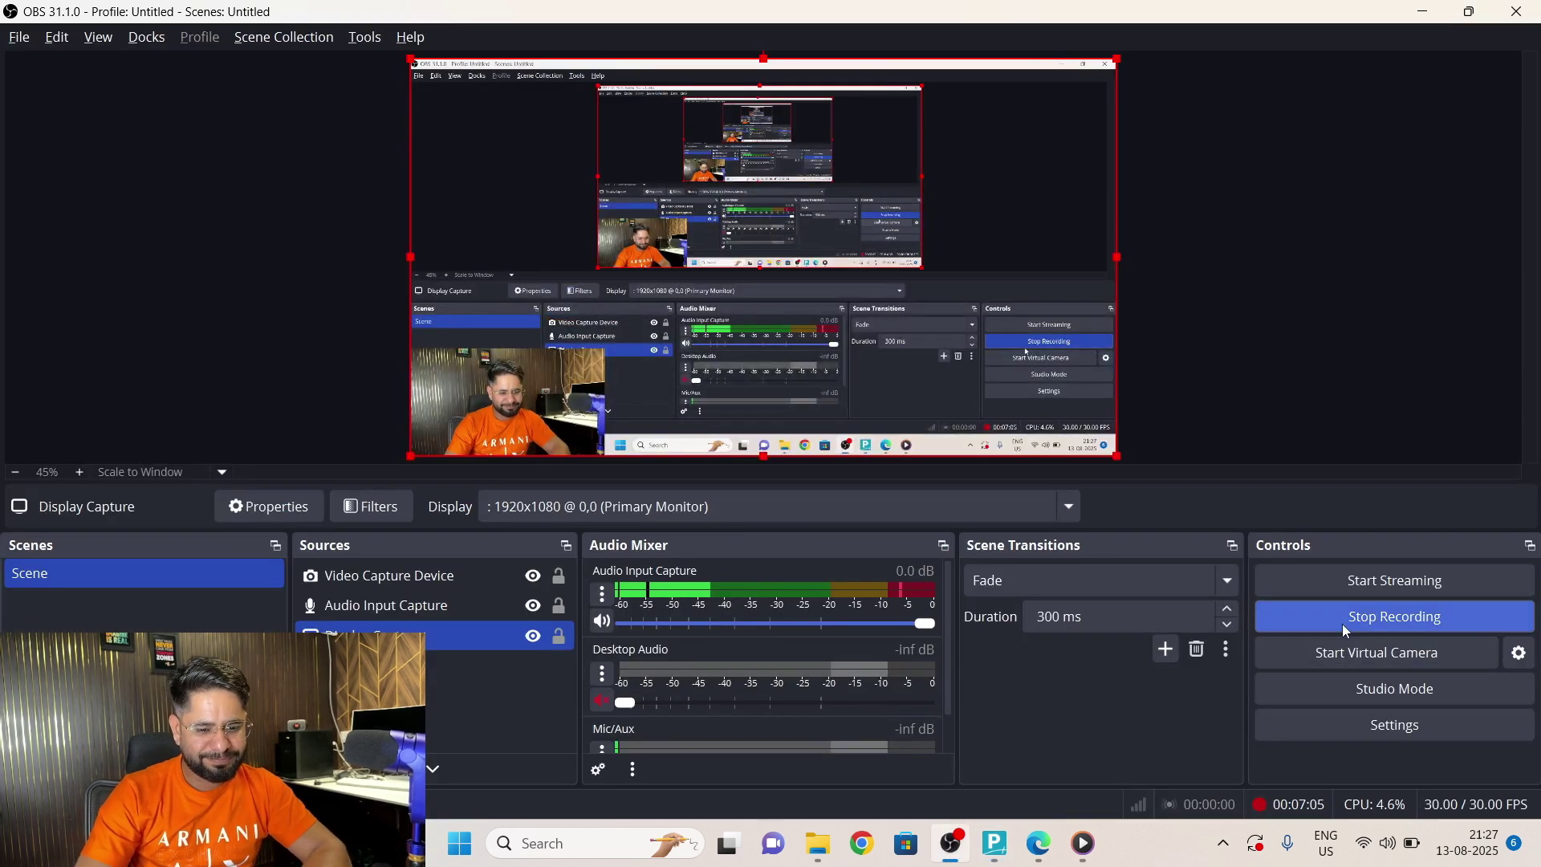